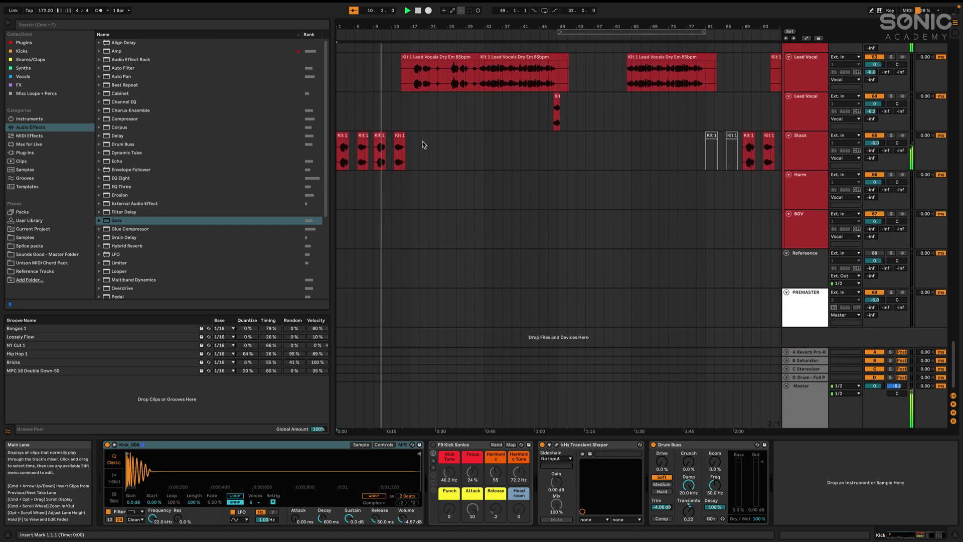
- Examine the intro's percussion, synth, FX and vocal tracks while the arrangement plays towards bar 33
scroll(422, 145, up, 3)
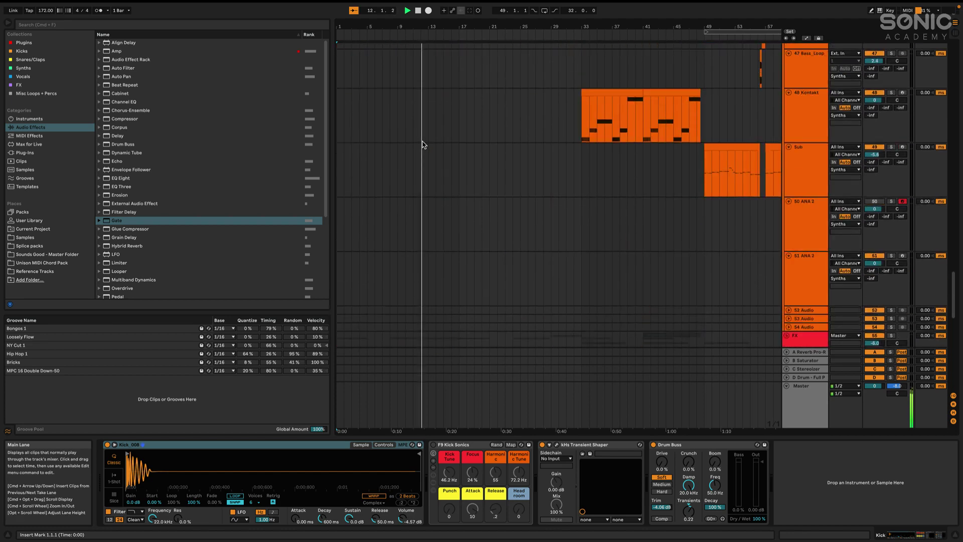
scroll(422, 144, up, 15)
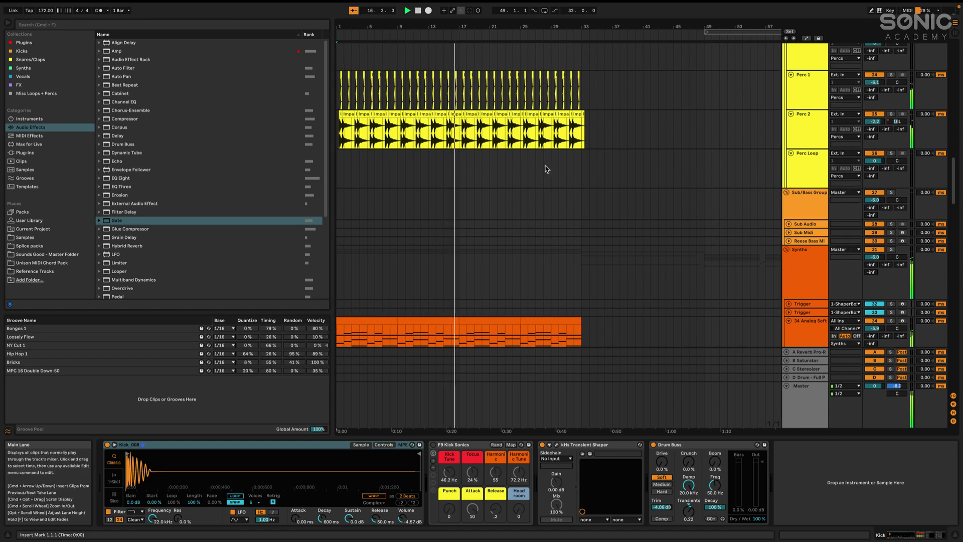
scroll(550, 179, up, 2)
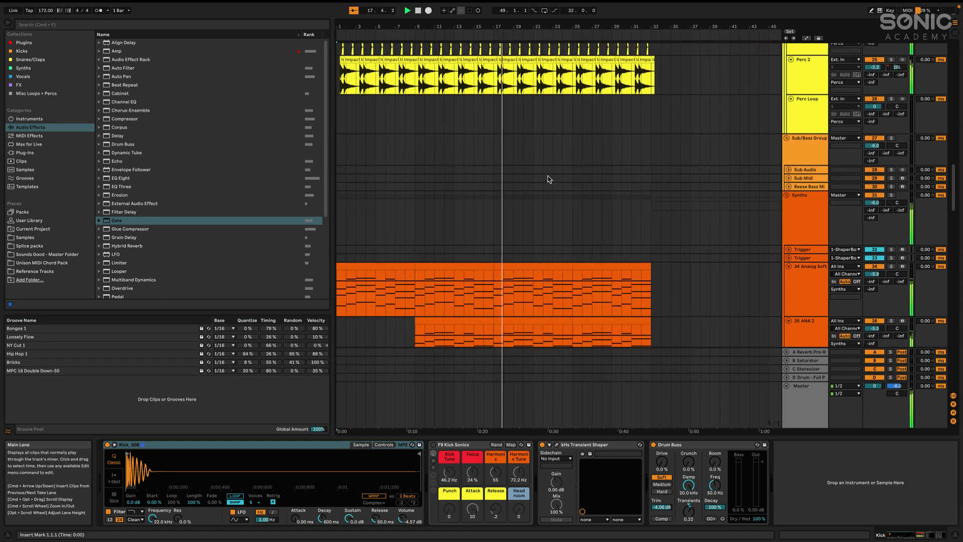
scroll(548, 179, down, 15)
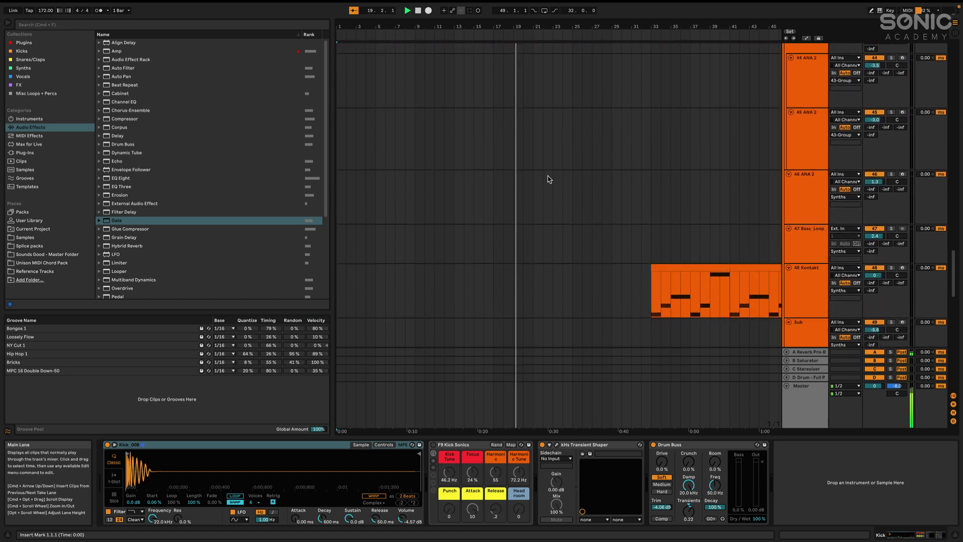
scroll(549, 178, down, 15)
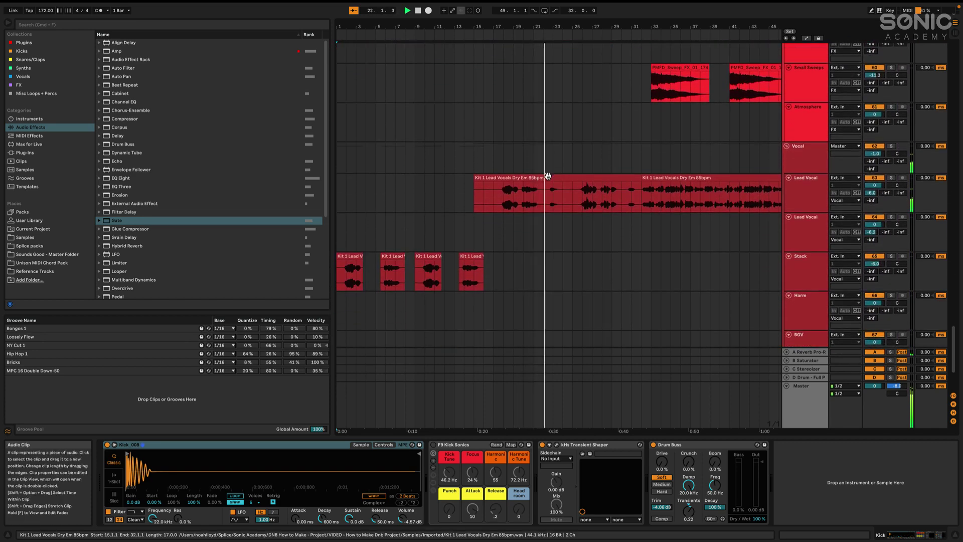
scroll(548, 177, up, 15)
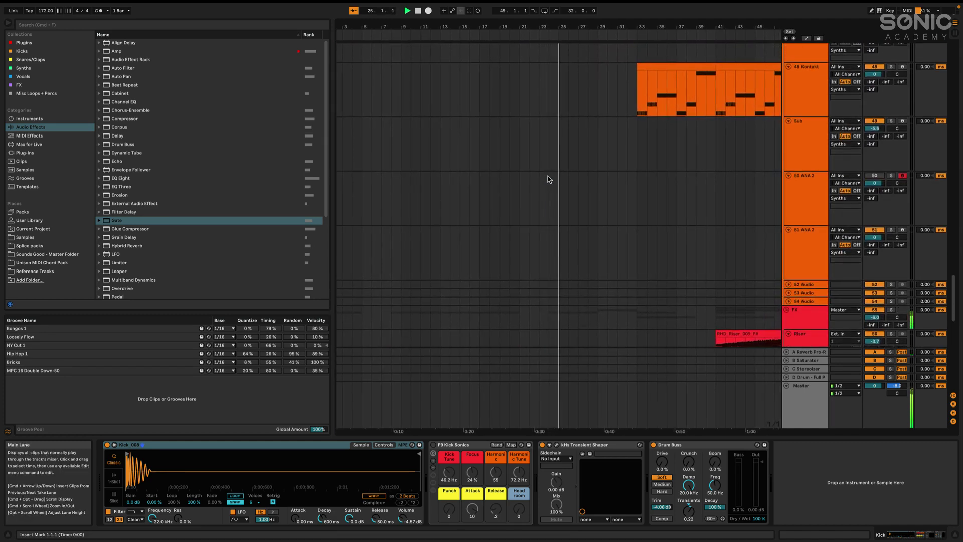
scroll(548, 179, down, 14)
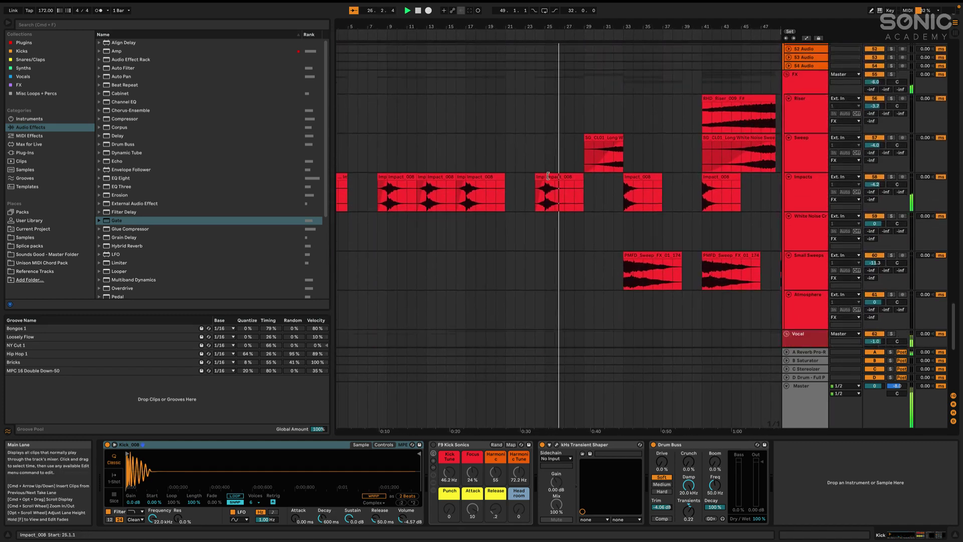
scroll(548, 179, down, 1)
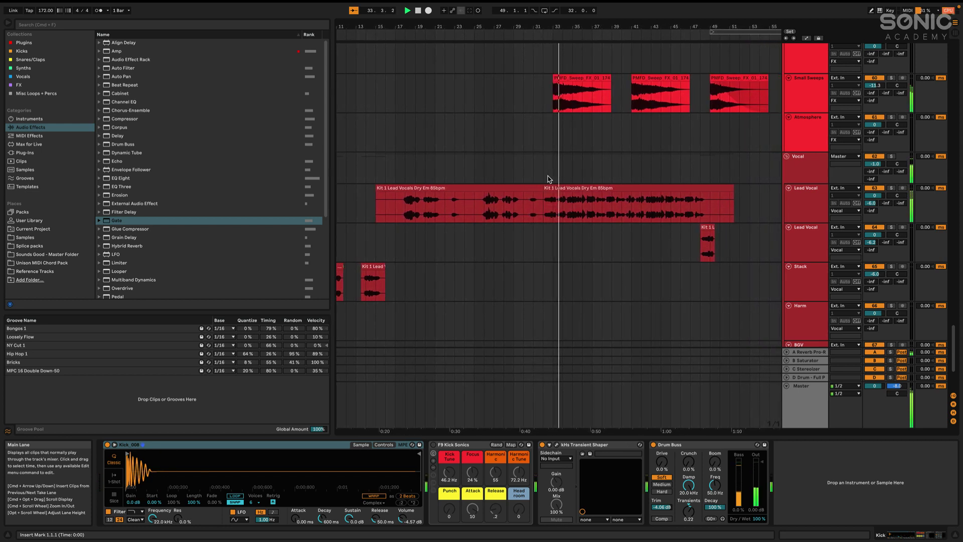
- Examine the FX, synth, cymbal and build drum tracks in the build-up between bars 33 and 49 during playback
scroll(549, 179, up, 10)
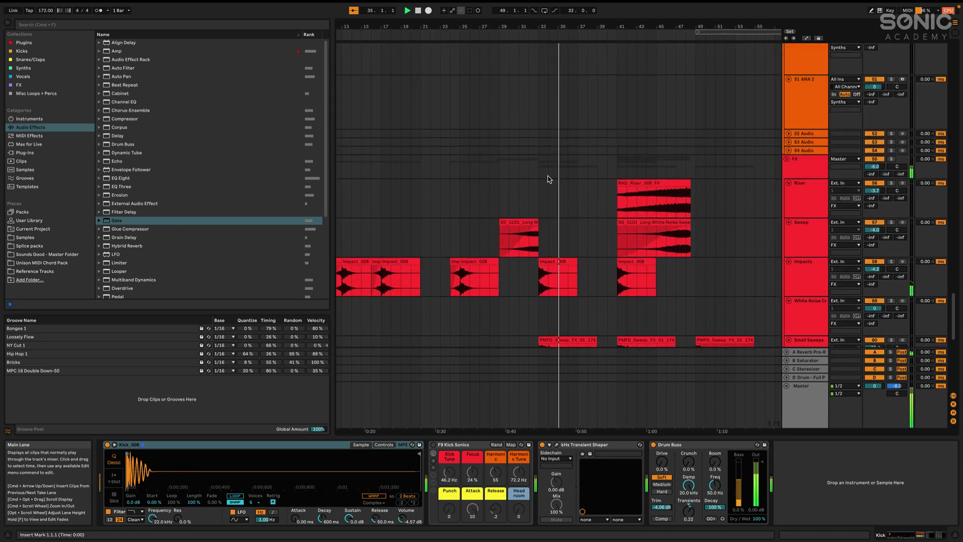
scroll(549, 179, up, 8)
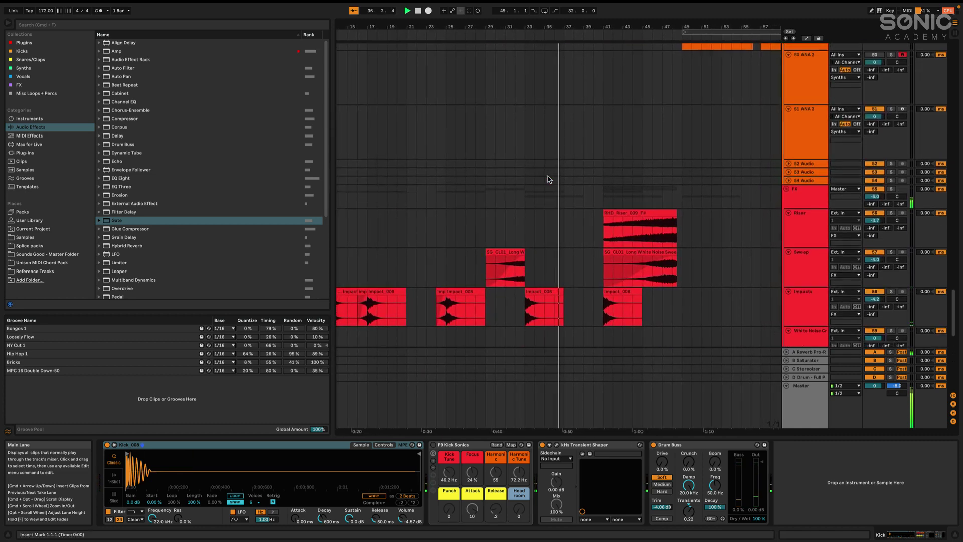
scroll(549, 179, up, 8)
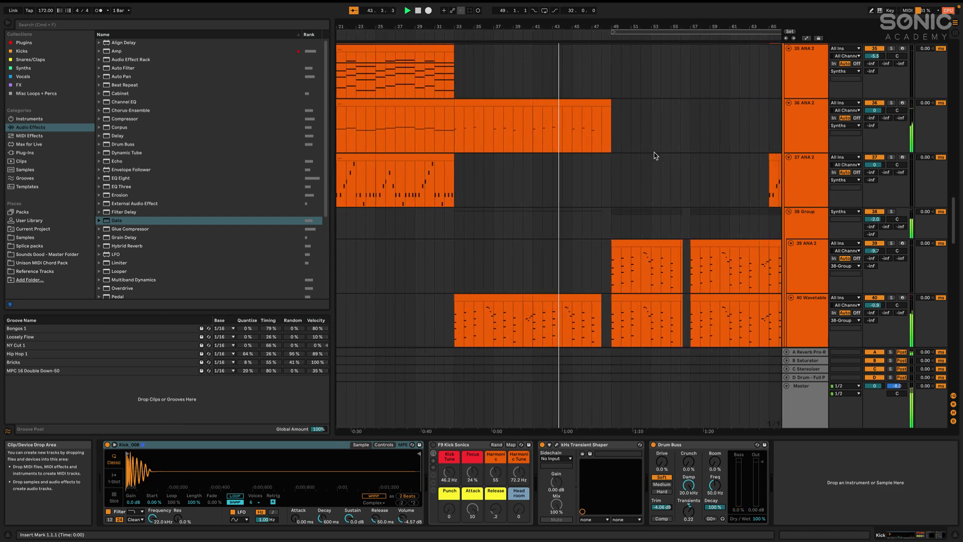
scroll(655, 155, down, 5)
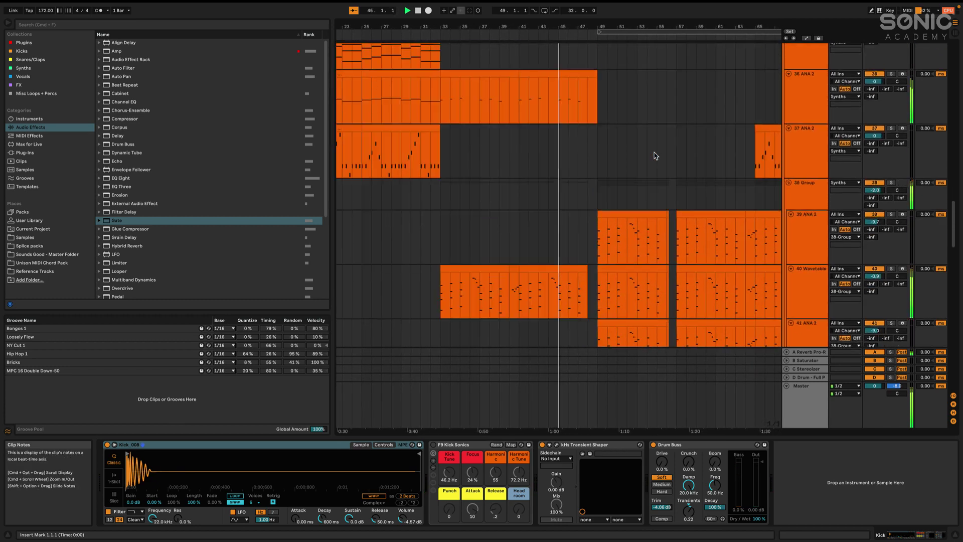
scroll(654, 155, up, 8)
scroll(655, 156, up, 5)
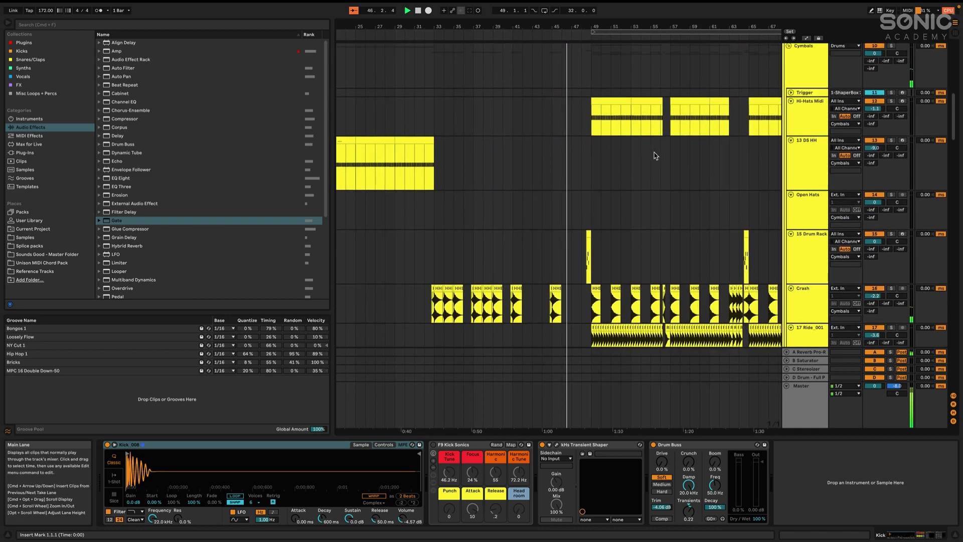
scroll(654, 155, down, 10)
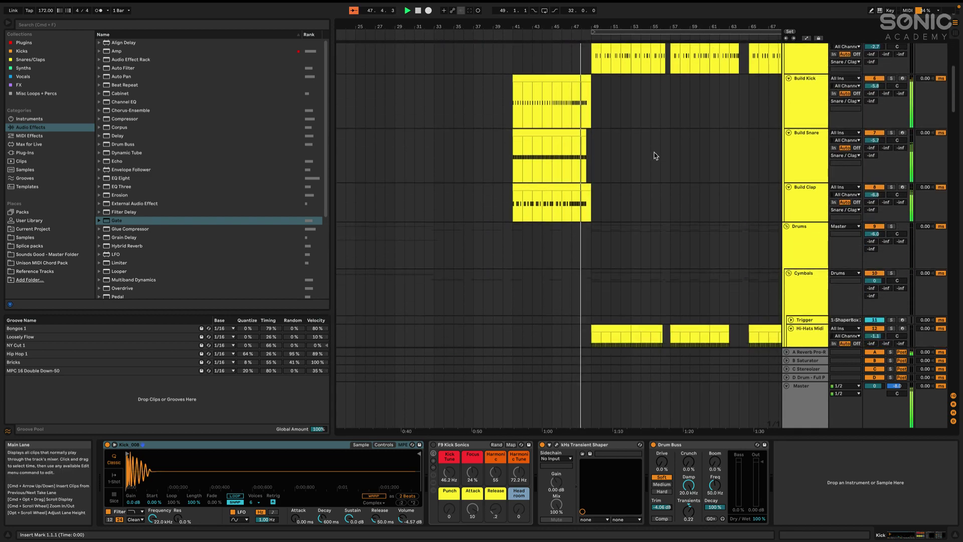
scroll(654, 156, up, 5)
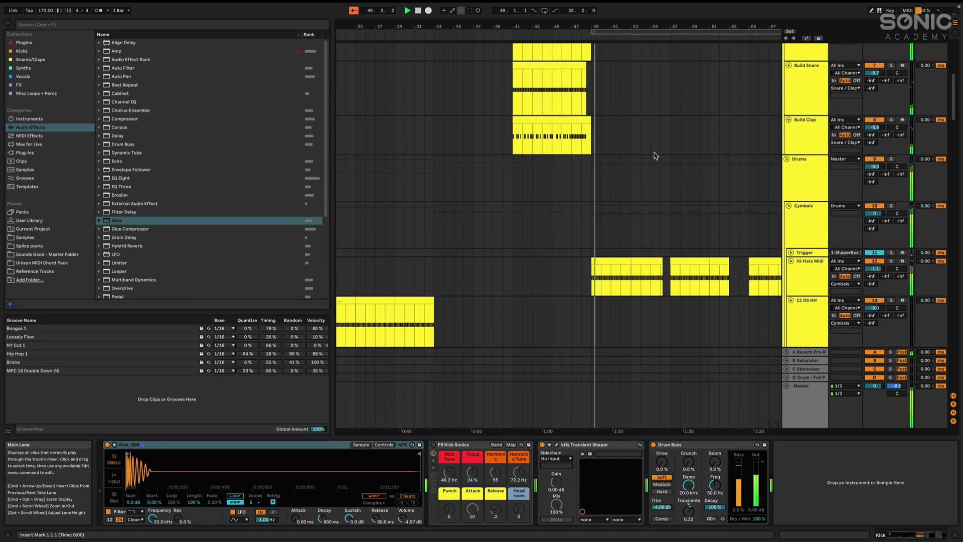
- Examine the vocal, bass loop, Sub and ANA 2 synth tracks in the first drop from bar 49 during playback
scroll(655, 155, down, 20)
scroll(655, 155, down, 8)
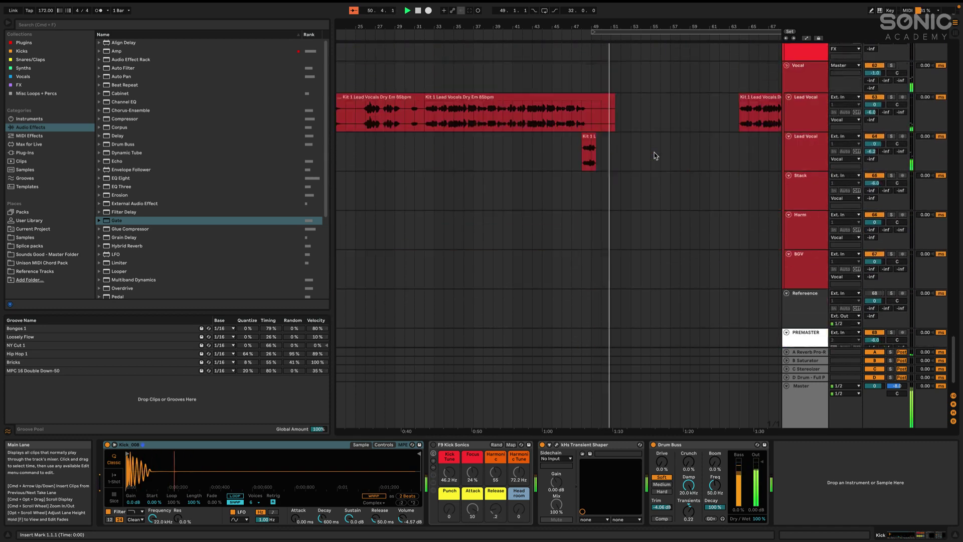
scroll(654, 156, up, 5)
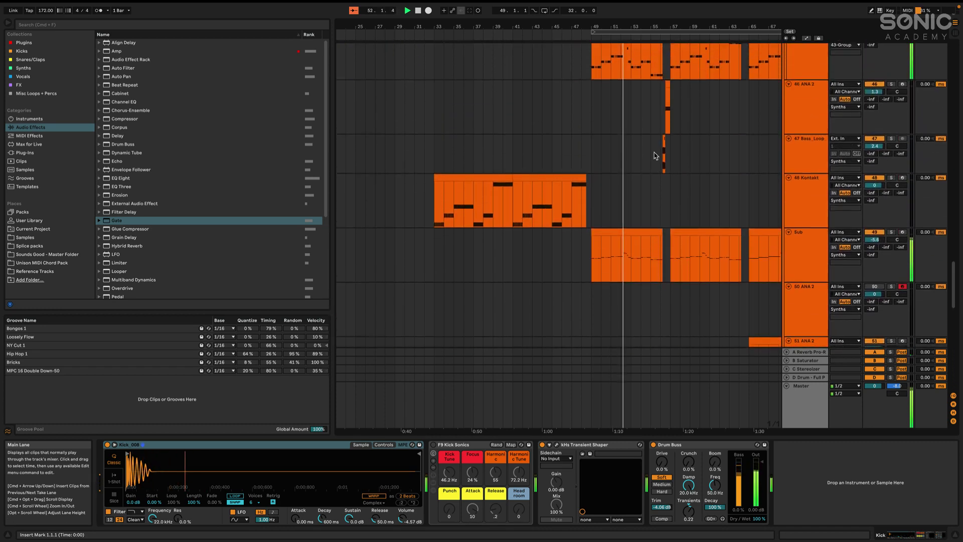
scroll(654, 156, up, 1)
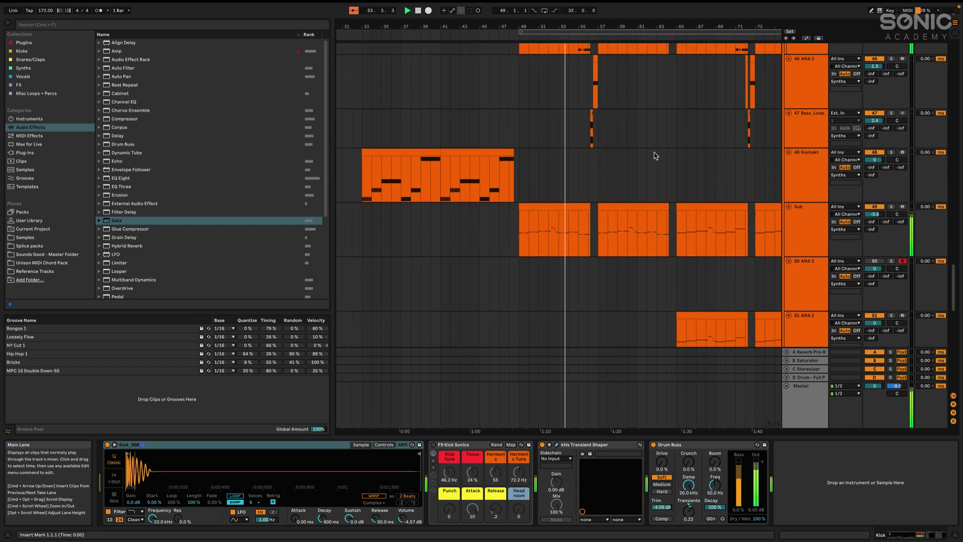
scroll(655, 155, up, 1)
scroll(655, 155, down, 4)
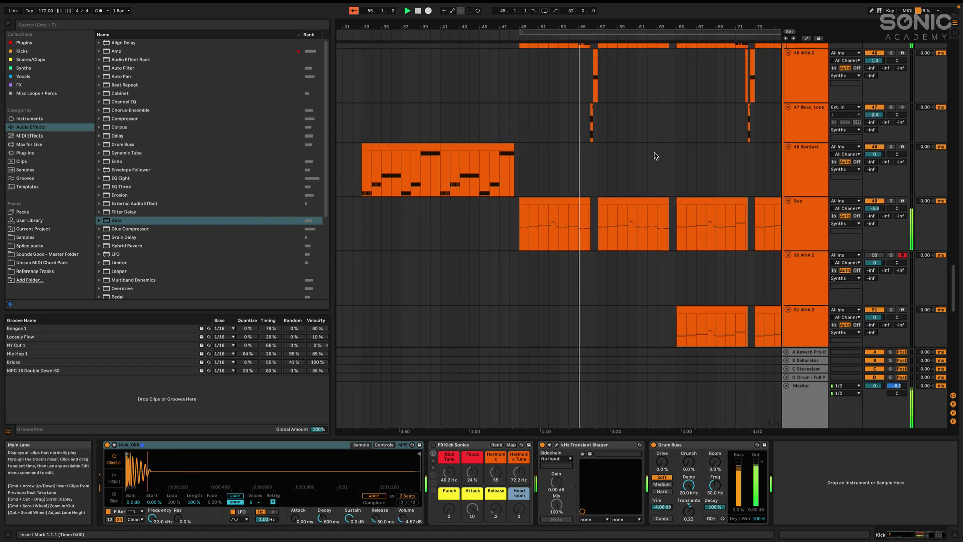
scroll(655, 155, up, 6)
scroll(655, 155, down, 3)
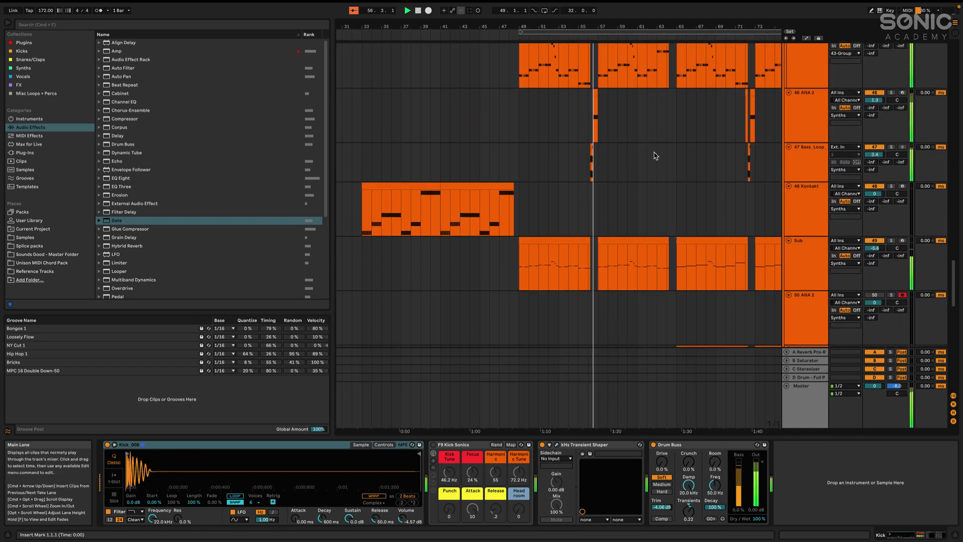
scroll(654, 156, down, 7)
scroll(654, 156, up, 3)
scroll(654, 155, down, 3)
scroll(654, 155, right, 6)
scroll(654, 156, up, 4)
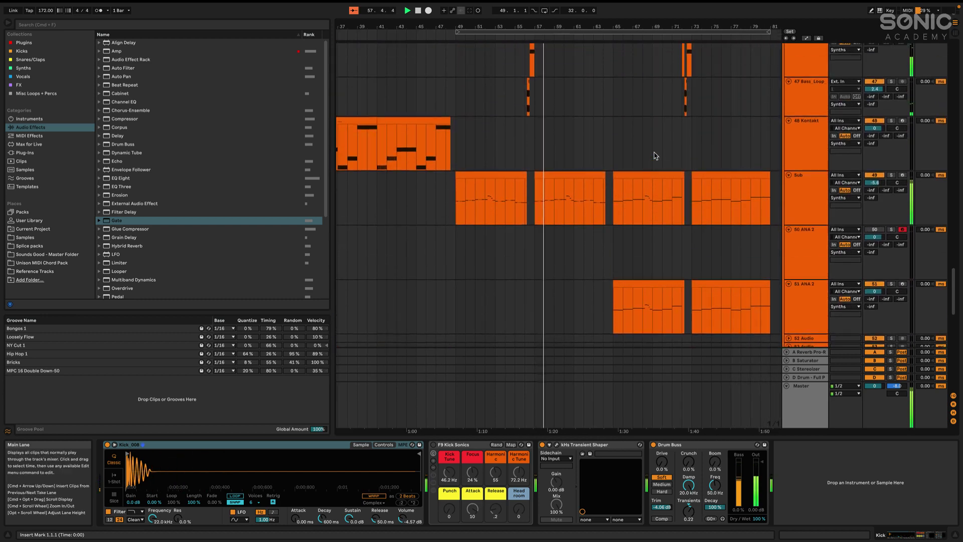
scroll(654, 155, down, 7)
scroll(654, 156, right, 7)
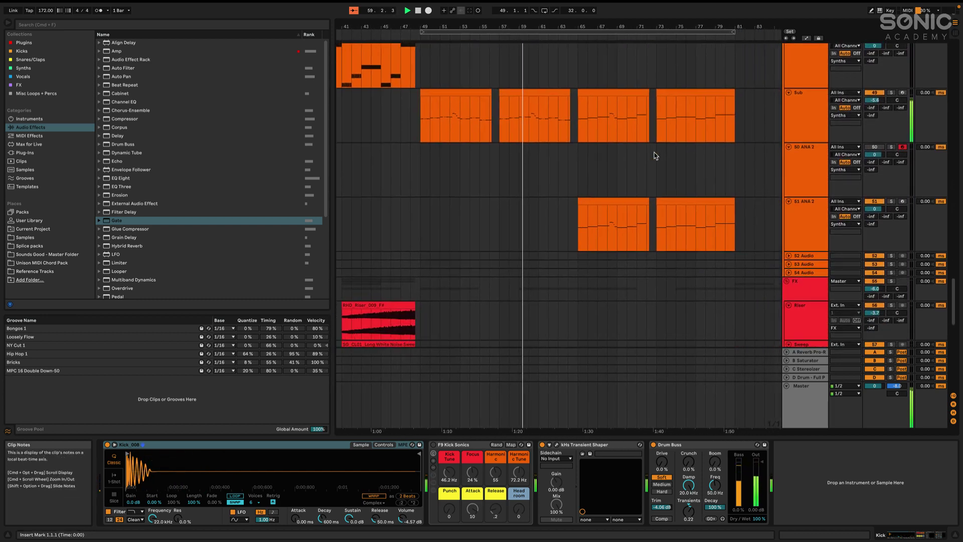
scroll(655, 156, down, 6)
- Examine how the synth, percussion, cymbal, snare and build drum clips are laid out across the whole arrangement
scroll(655, 155, up, 8)
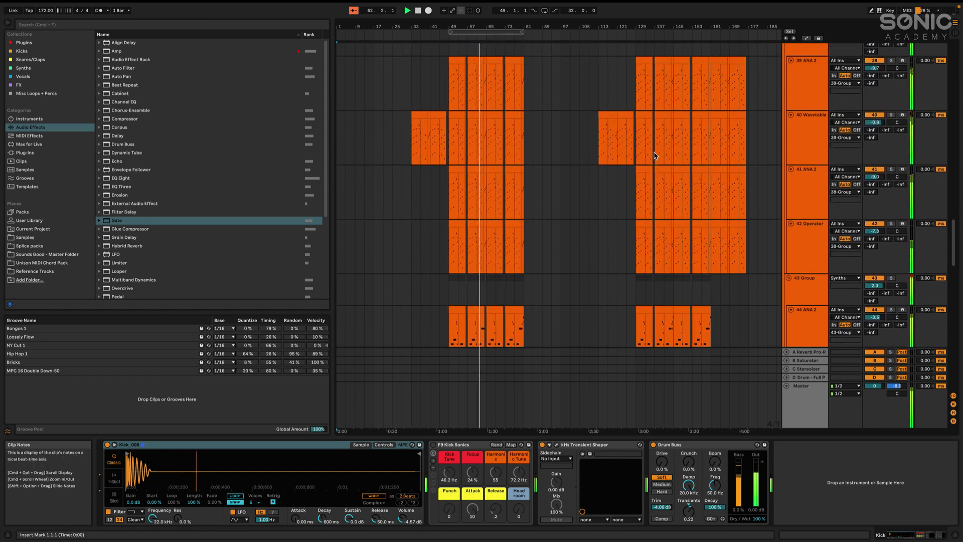
scroll(654, 156, up, 2)
scroll(655, 156, up, 5)
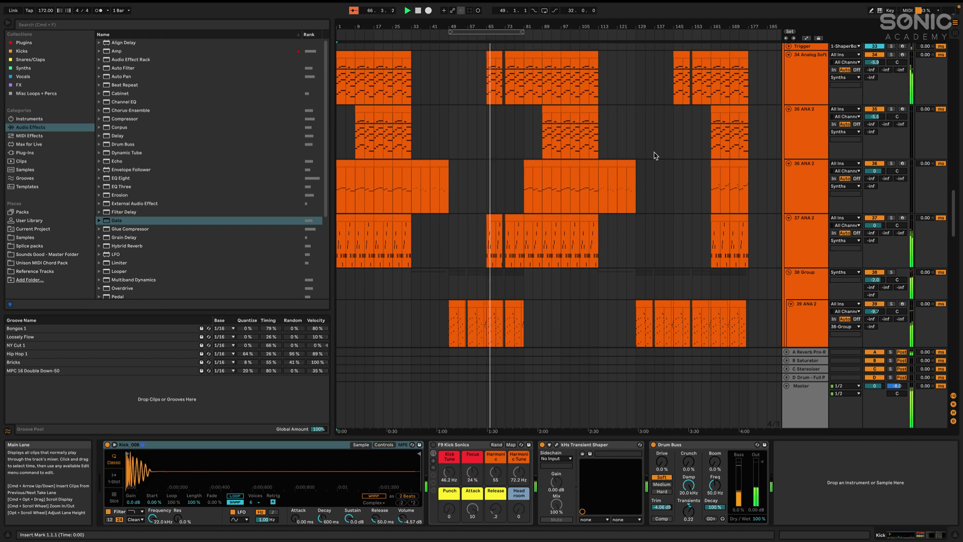
scroll(655, 156, up, 5)
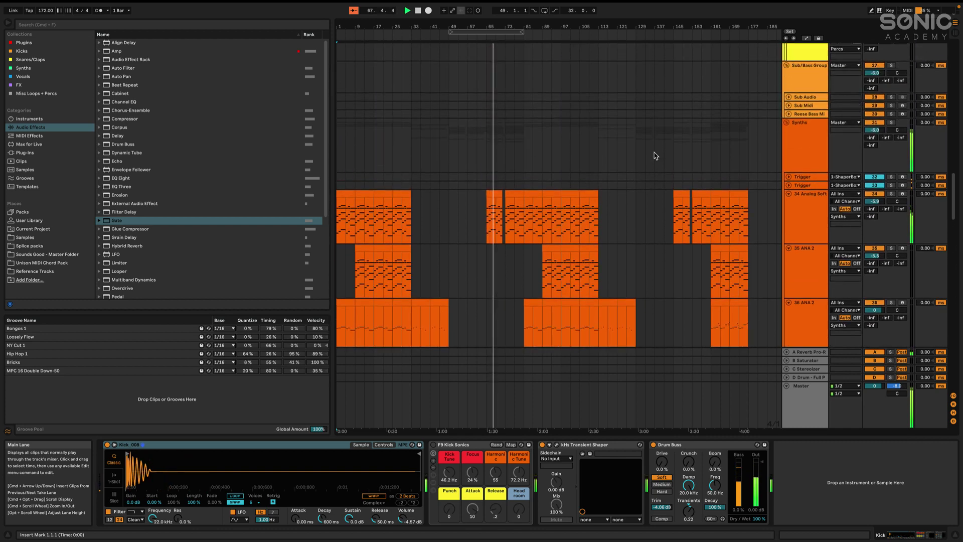
scroll(654, 155, up, 10)
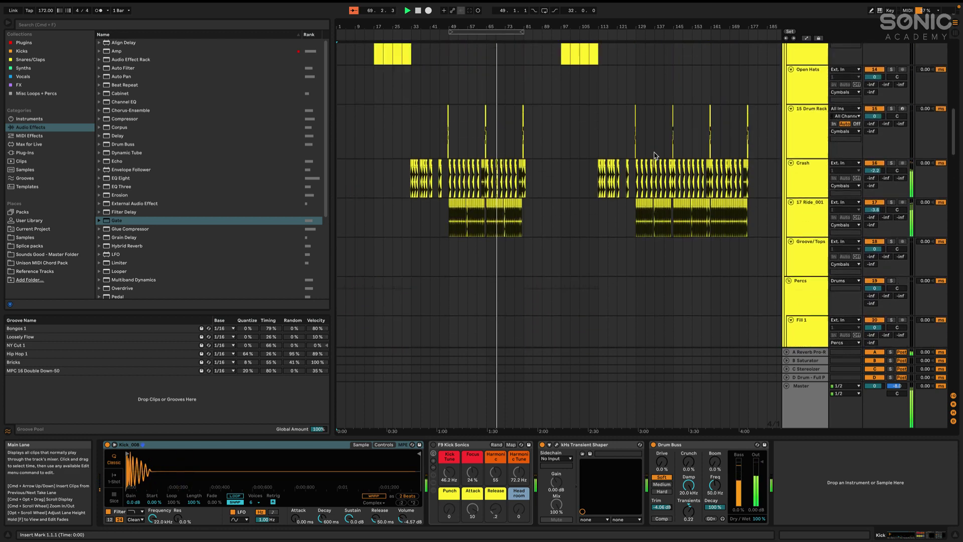
scroll(655, 156, up, 4)
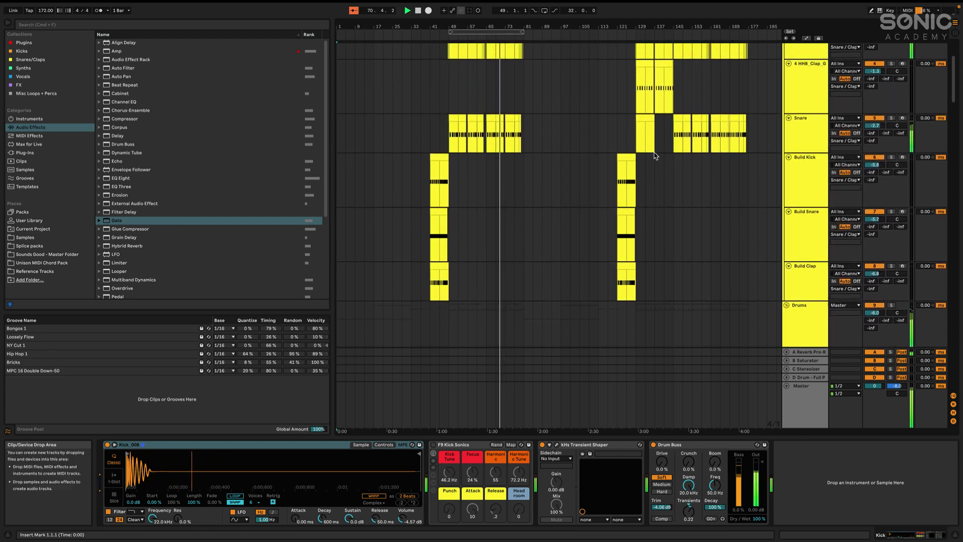
scroll(654, 156, up, 4)
scroll(654, 155, down, 10)
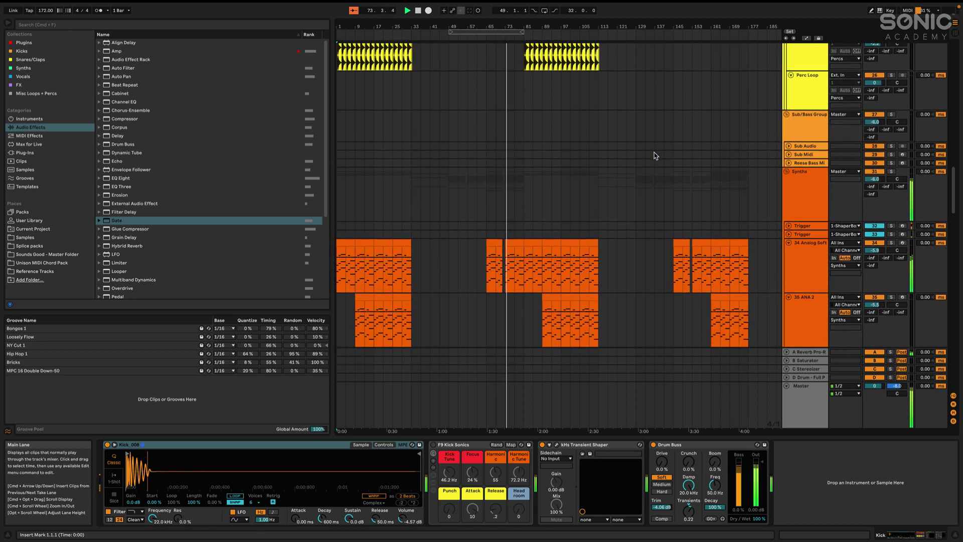
- Examine the synth, bass, FX, vocal and percussion tracks around the end of the first drop at bar 81
scroll(520, 176, up, 2)
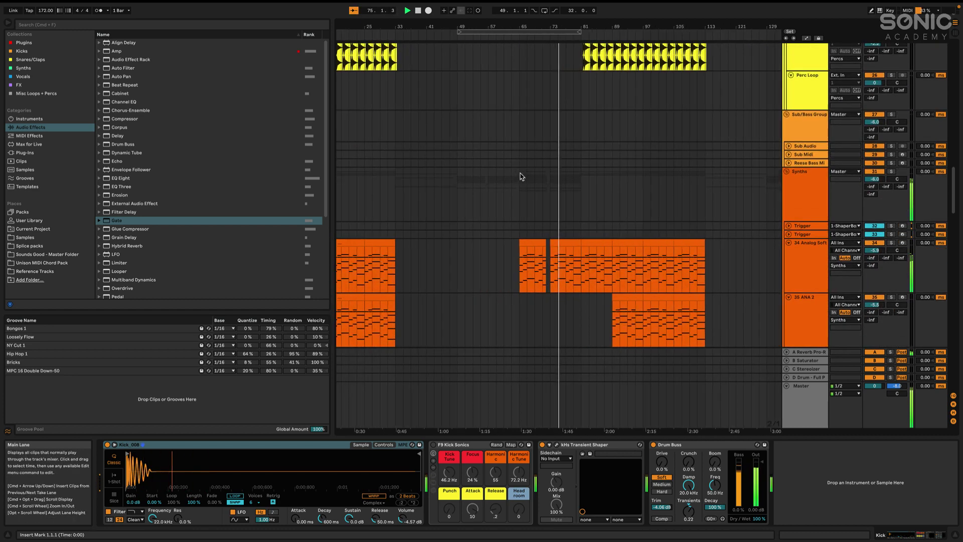
scroll(520, 177, up, 1)
scroll(521, 176, down, 2)
scroll(521, 177, down, 5)
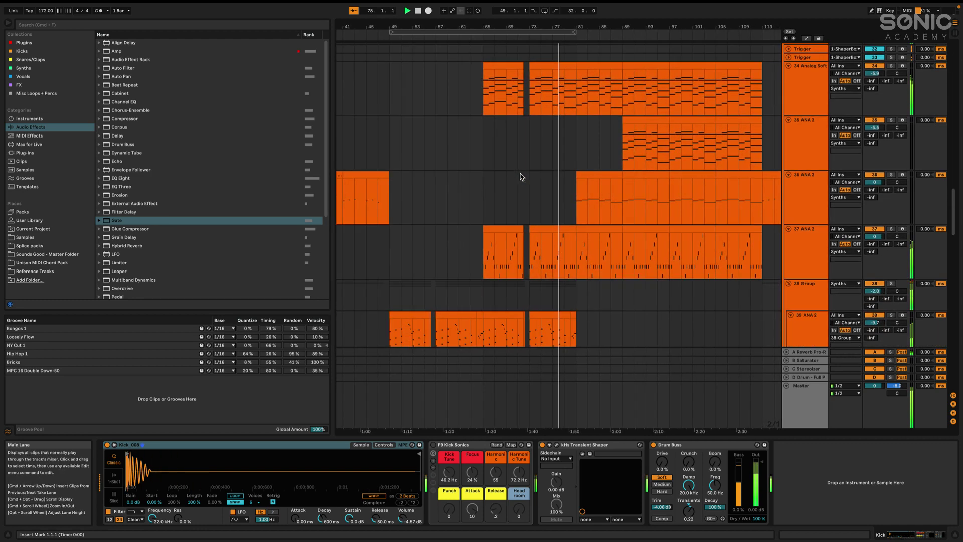
scroll(521, 177, down, 1)
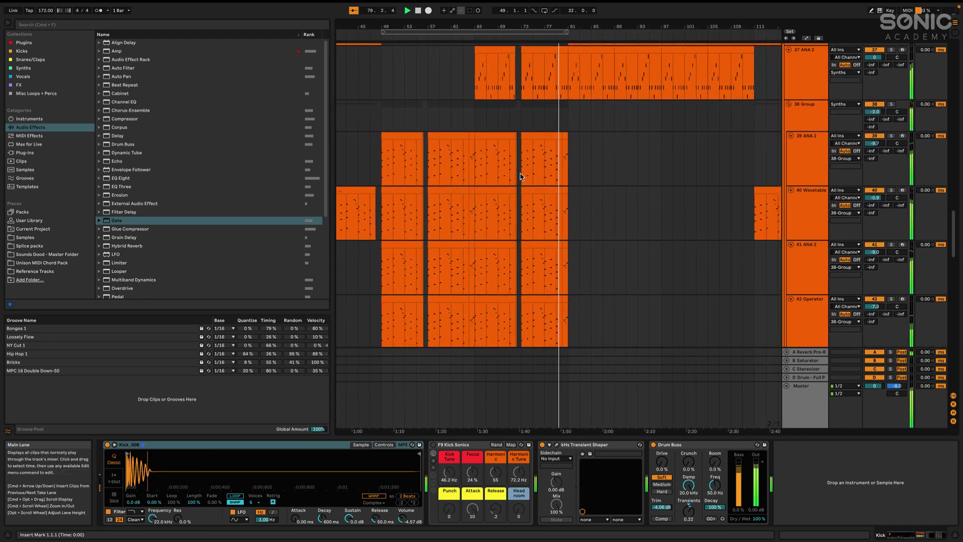
scroll(521, 177, down, 5)
scroll(521, 176, down, 9)
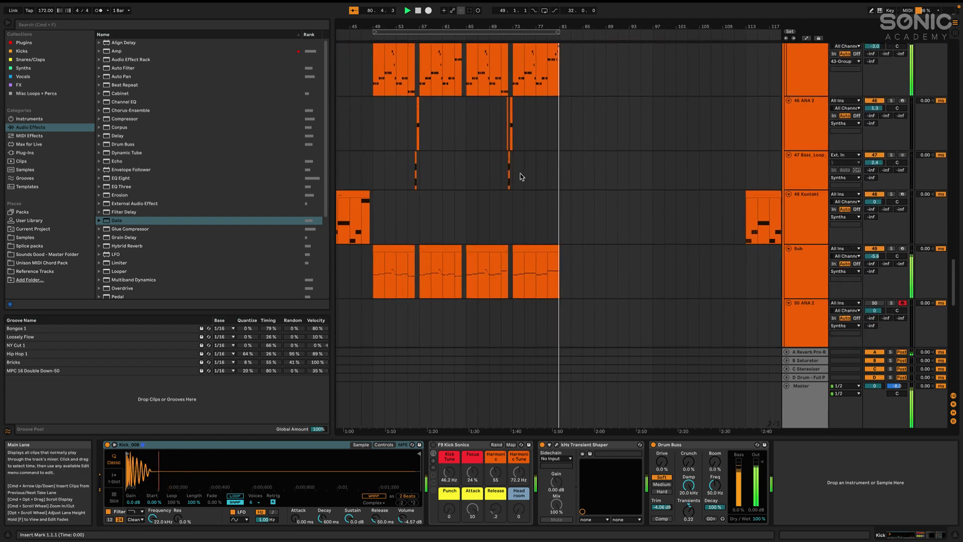
scroll(521, 177, down, 2)
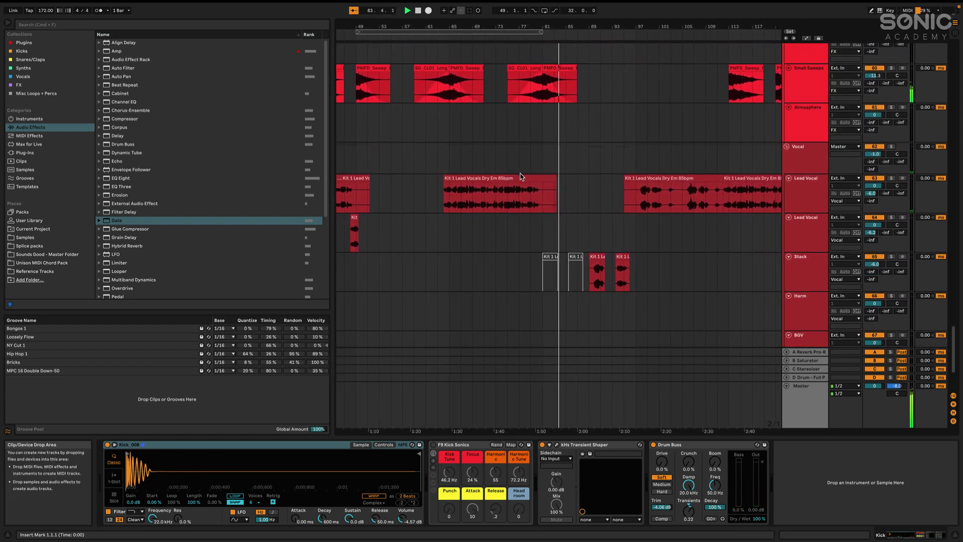
scroll(521, 176, up, 16)
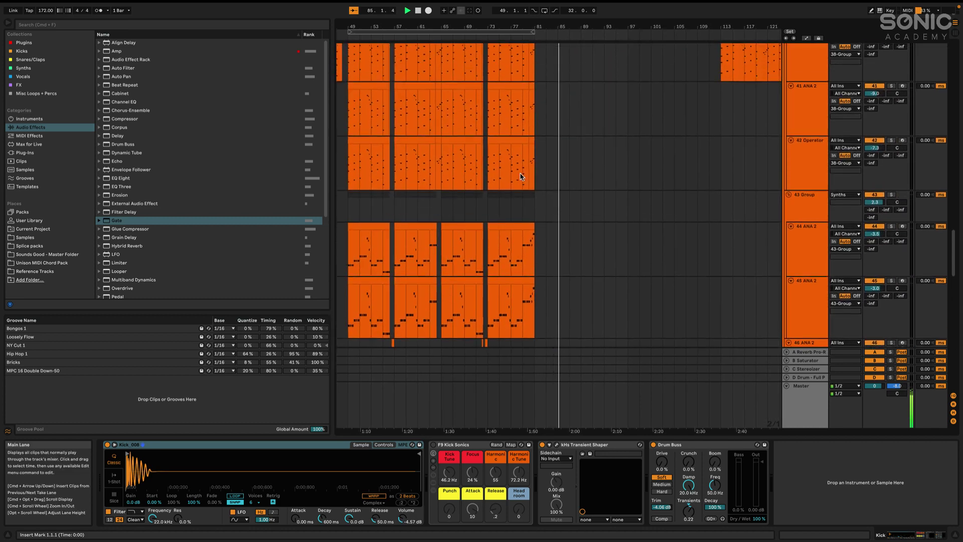
scroll(520, 177, up, 7)
scroll(521, 176, up, 13)
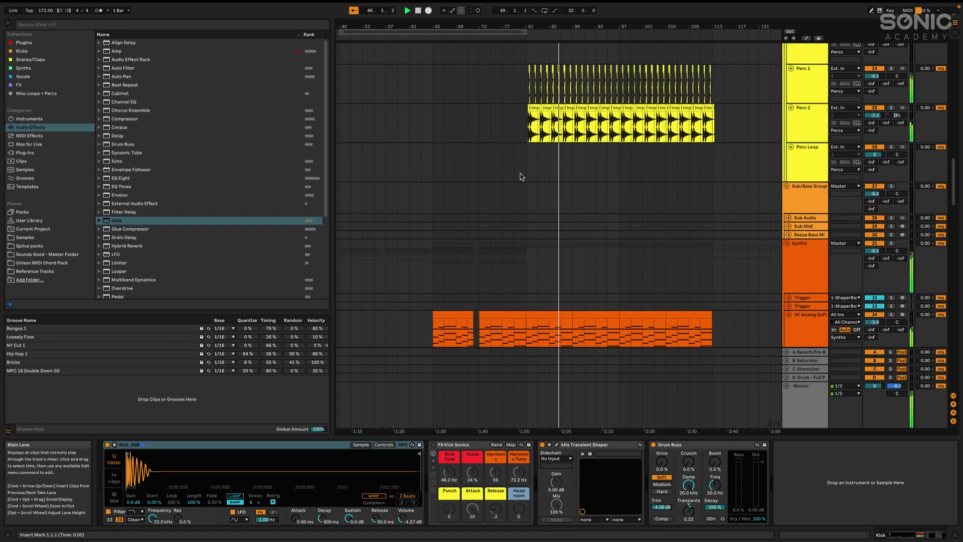
- Examine the kick, snare, hi-hat and percussion tracks in the breakdown from bar 81 during playback
scroll(521, 176, up, 8)
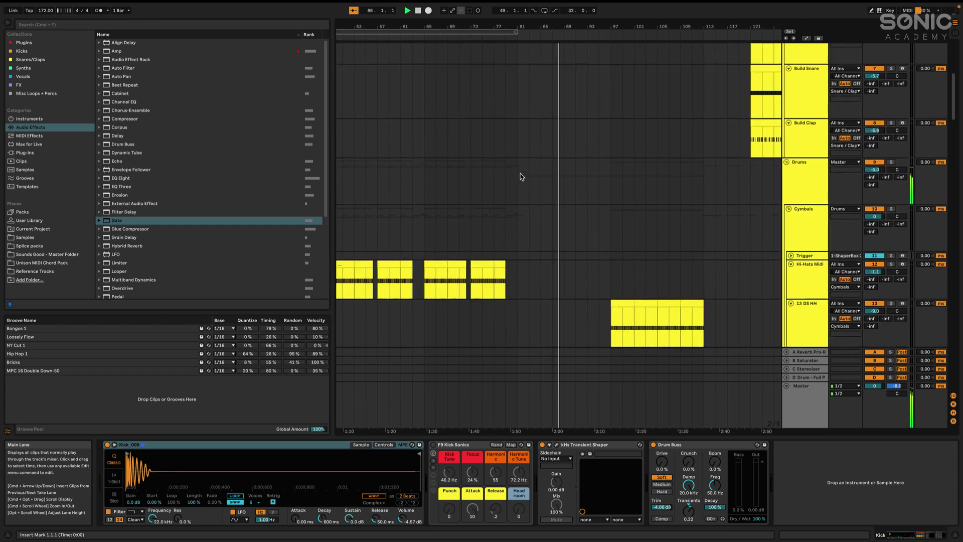
scroll(520, 177, up, 2)
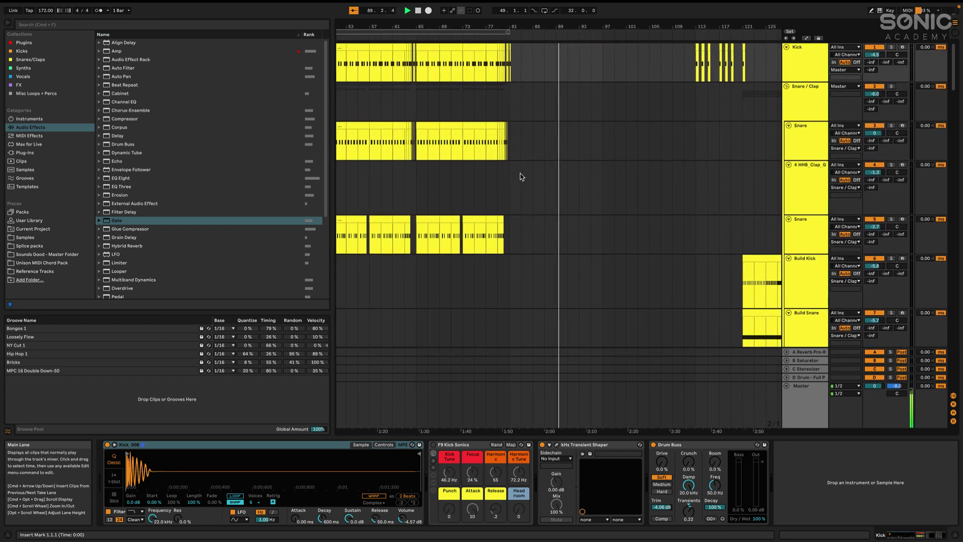
scroll(521, 176, down, 10)
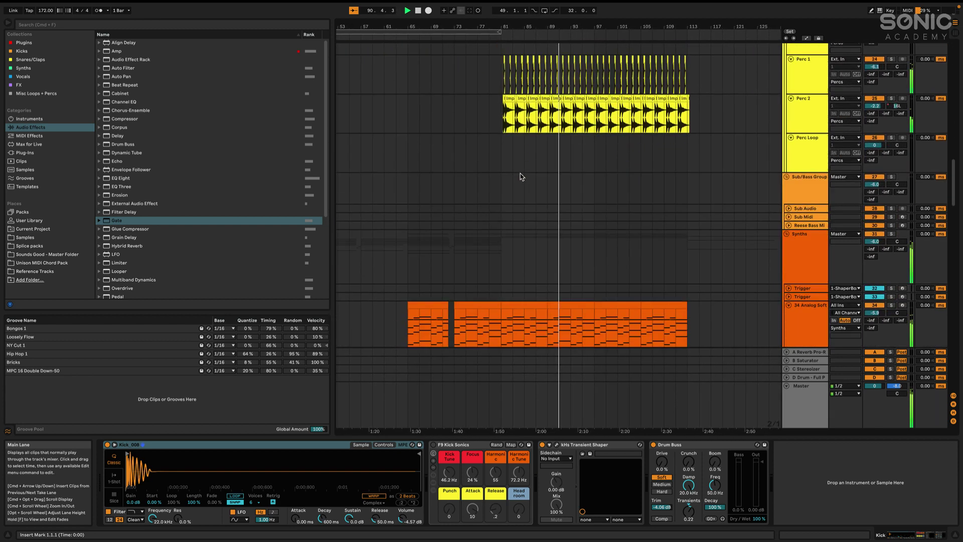
scroll(521, 177, down, 20)
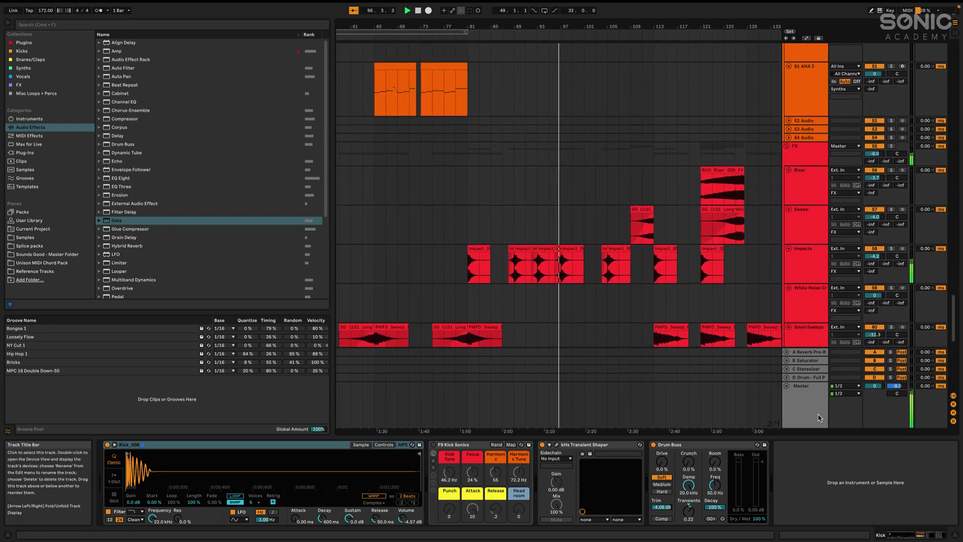
- Show the Master track's device chain and examine the synth, FX and vocal tracks in the breakdown around bars 97 to 105
click(847, 408)
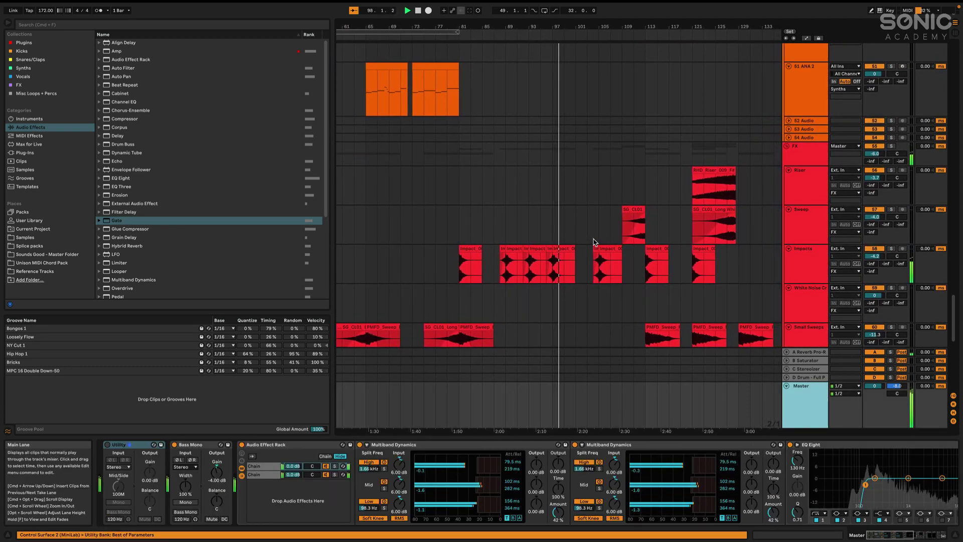
scroll(594, 243, up, 5)
scroll(596, 243, up, 1)
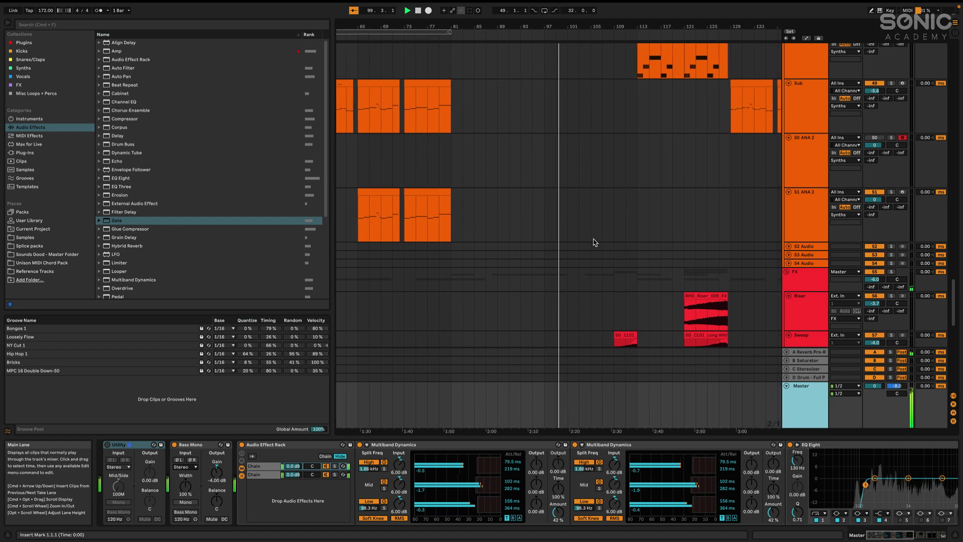
scroll(595, 242, down, 12)
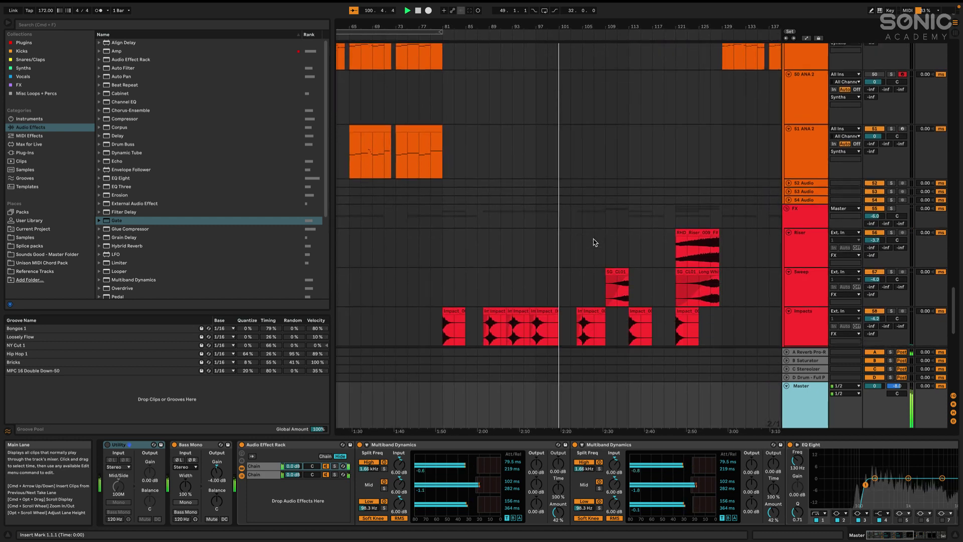
scroll(595, 242, down, 2)
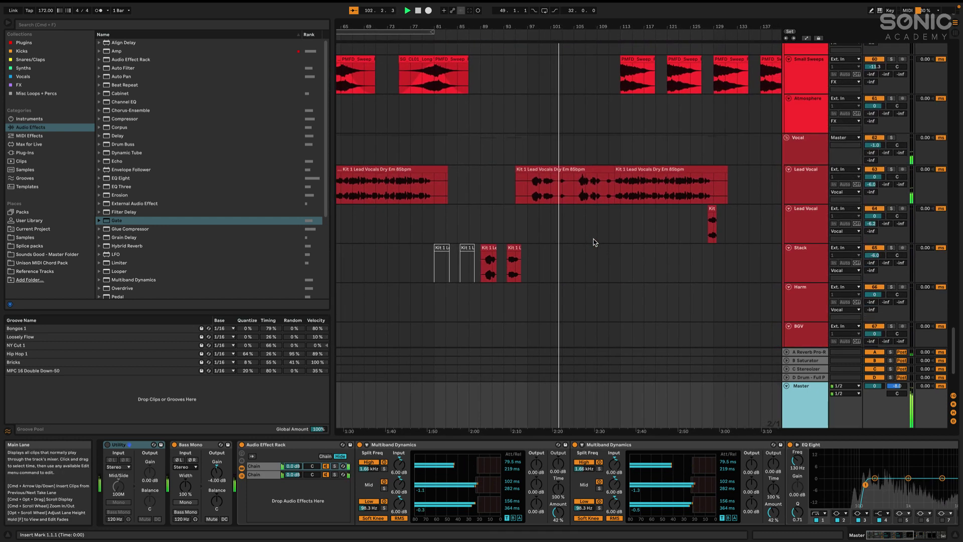
scroll(594, 242, up, 12)
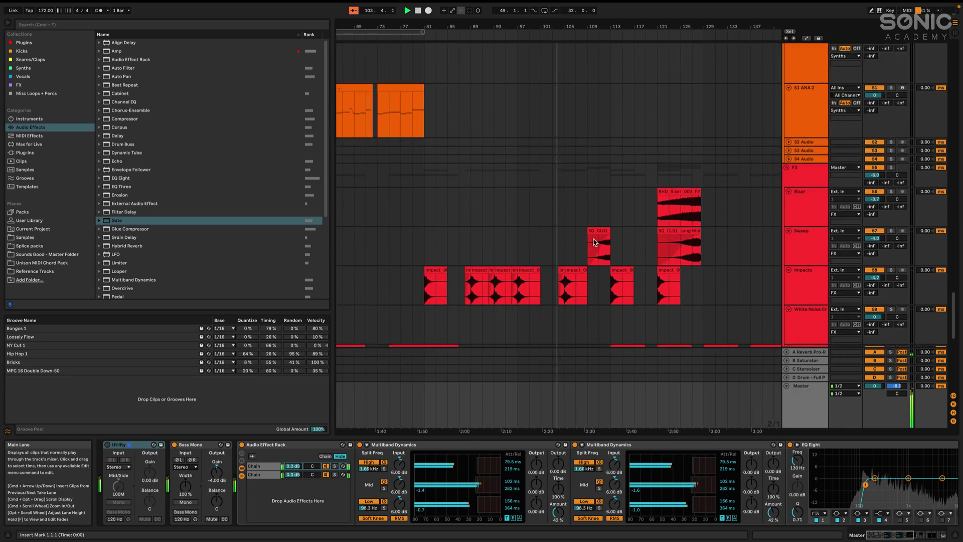
- Examine the percussion, cymbal, kick, snare and build drum tracks leading from the breakdown into the second build-up
scroll(594, 242, up, 15)
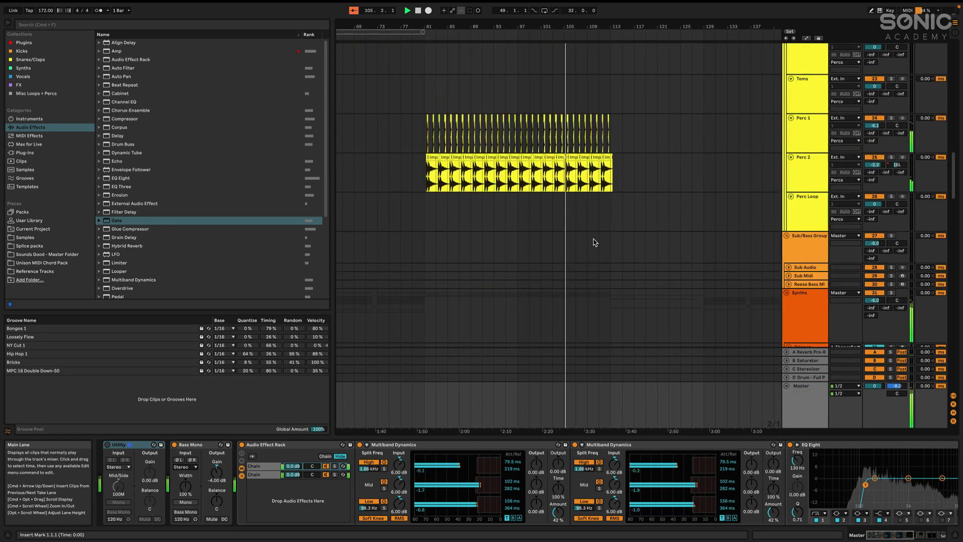
scroll(595, 242, up, 8)
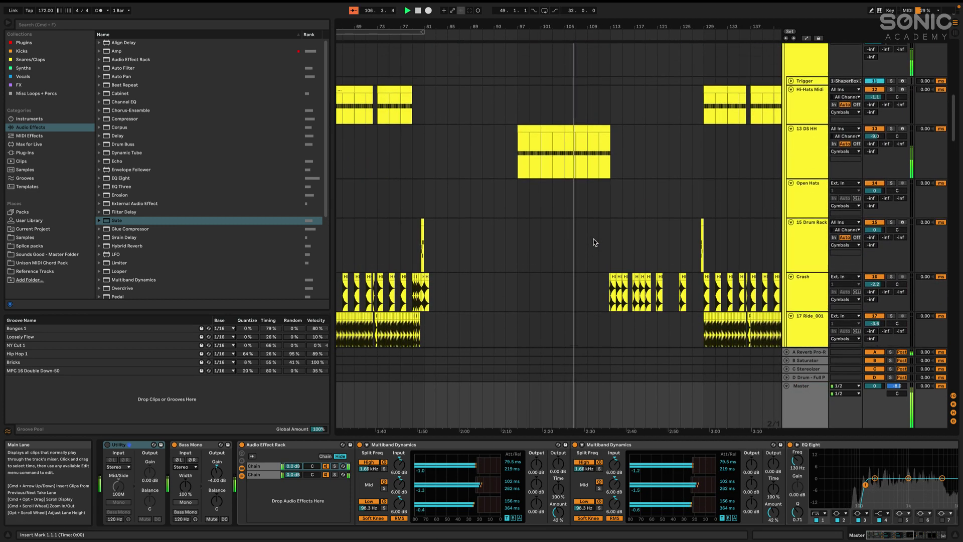
scroll(594, 242, up, 6)
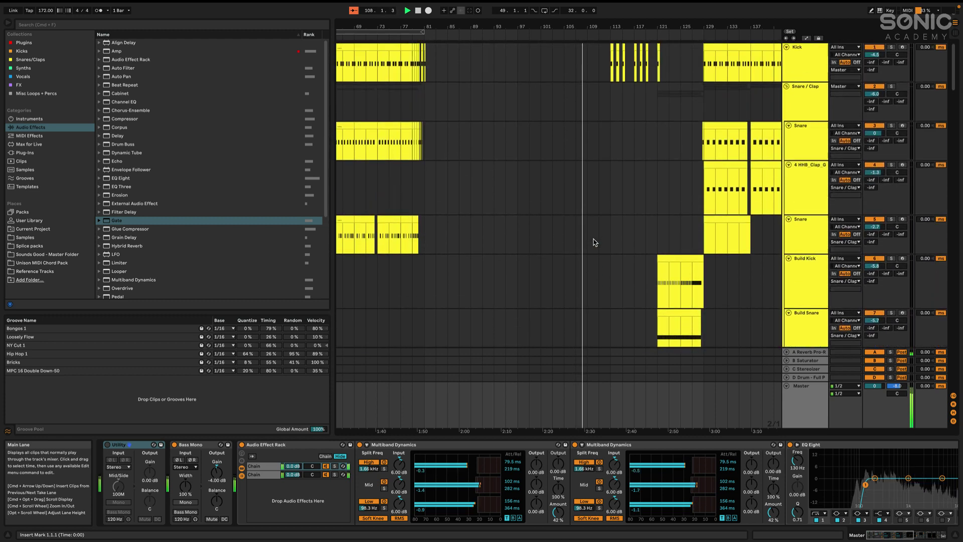
scroll(595, 243, down, 10)
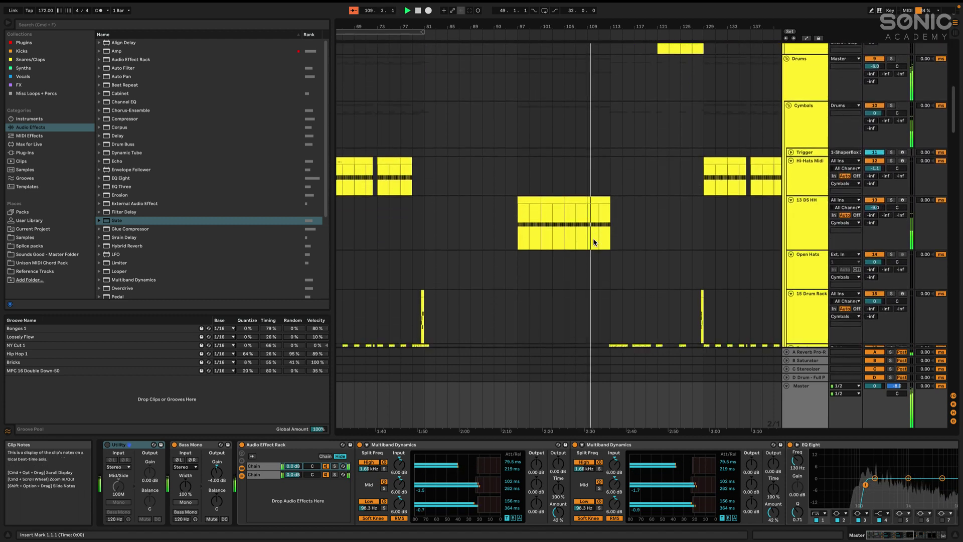
scroll(594, 242, down, 3)
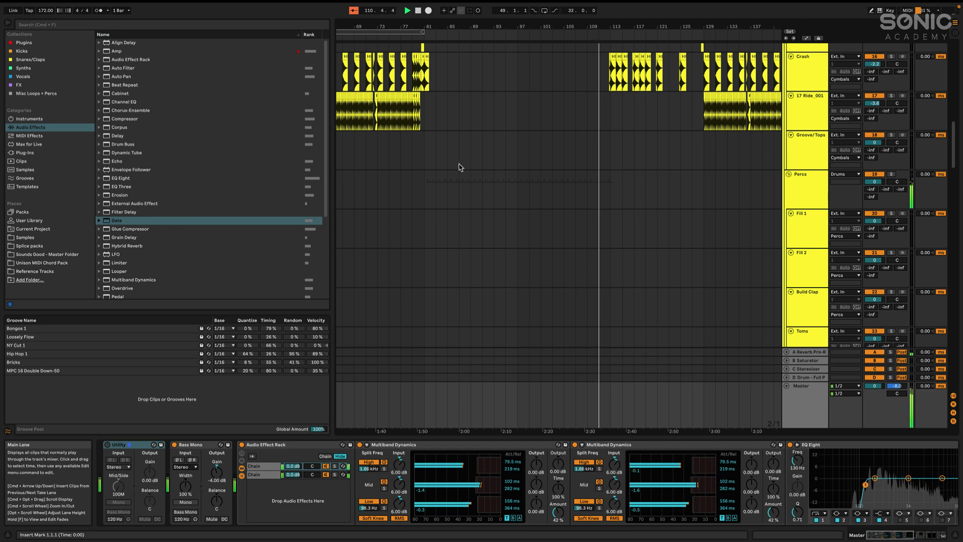
- Examine the cymbal, synth group, bass loop, kick and snare tracks in the second drop from bar 129 during playback
scroll(573, 93, up, 5)
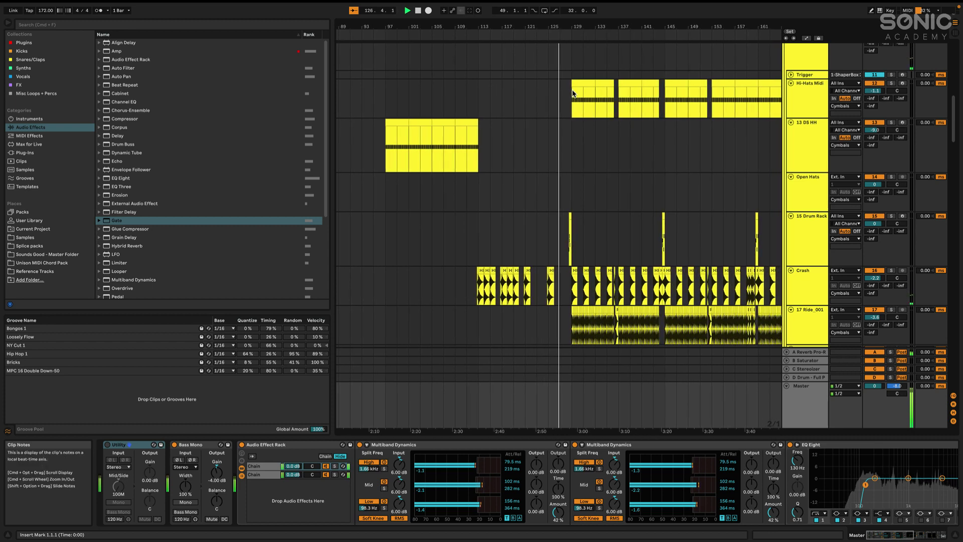
scroll(591, 133, down, 3)
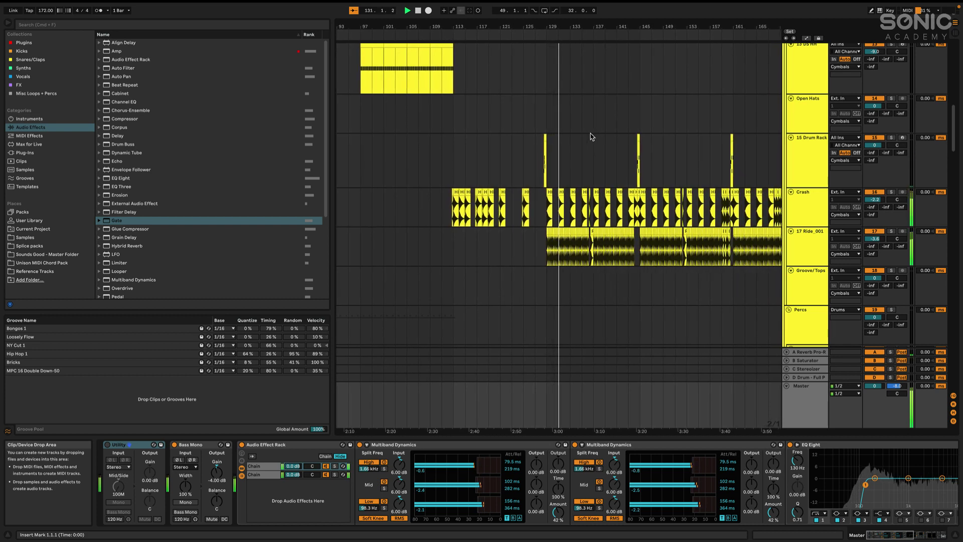
scroll(591, 136, down, 15)
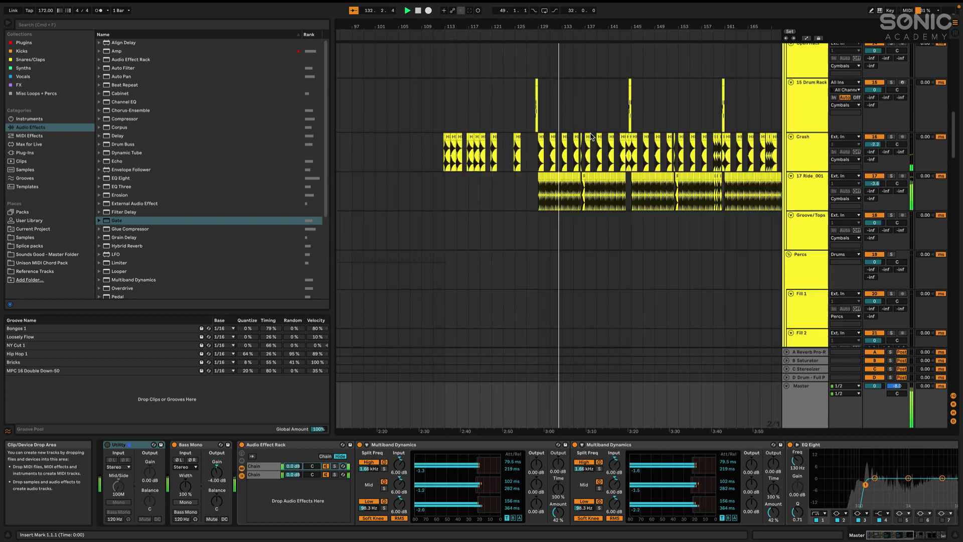
scroll(591, 136, down, 10)
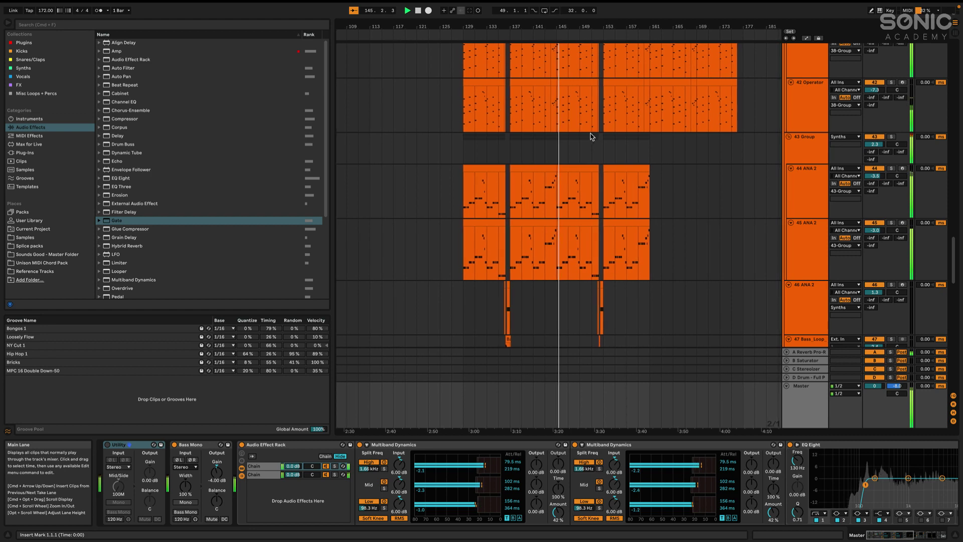
scroll(591, 136, up, 10)
scroll(591, 136, up, 15)
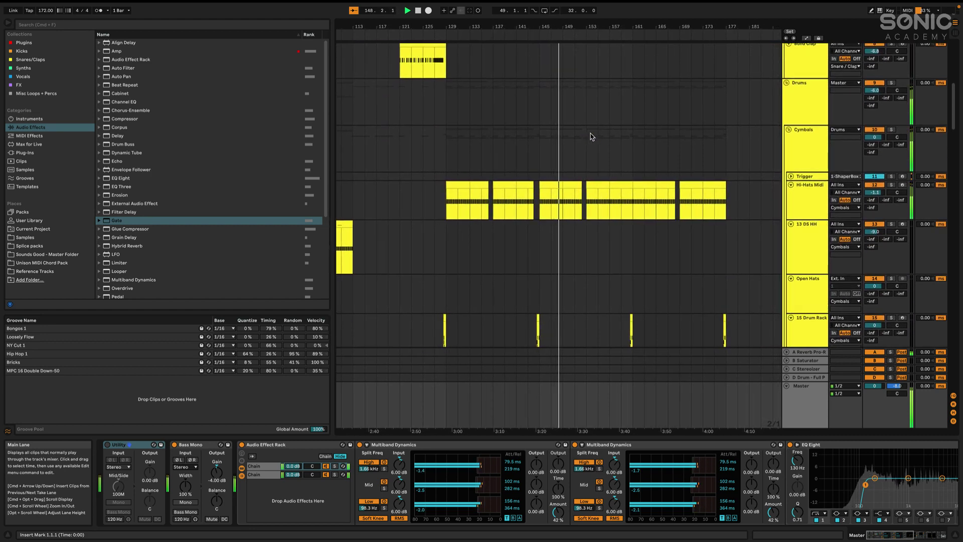
scroll(591, 136, up, 8)
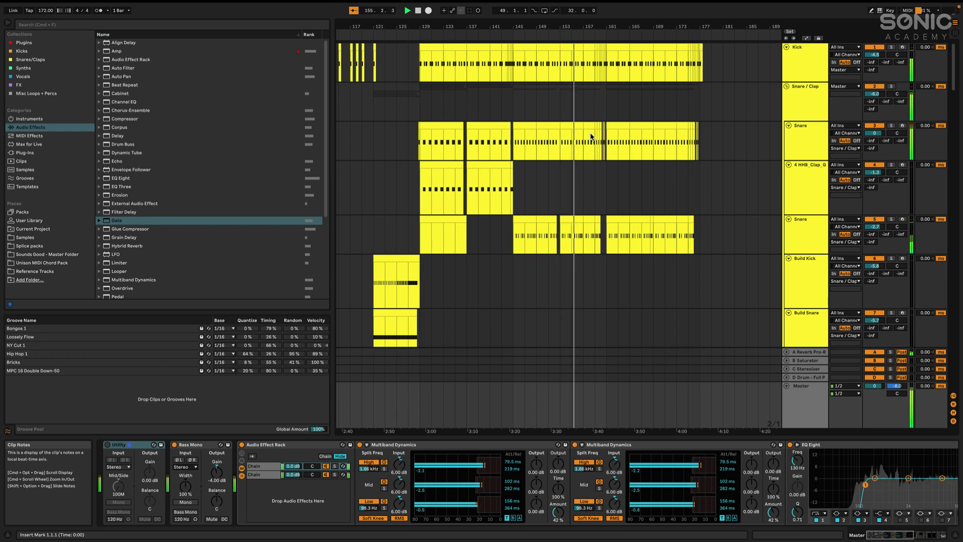
- Examine the drum, synth, small sweeps and lead vocal tracks around bar 161 of the second drop during playback
scroll(592, 137, down, 3)
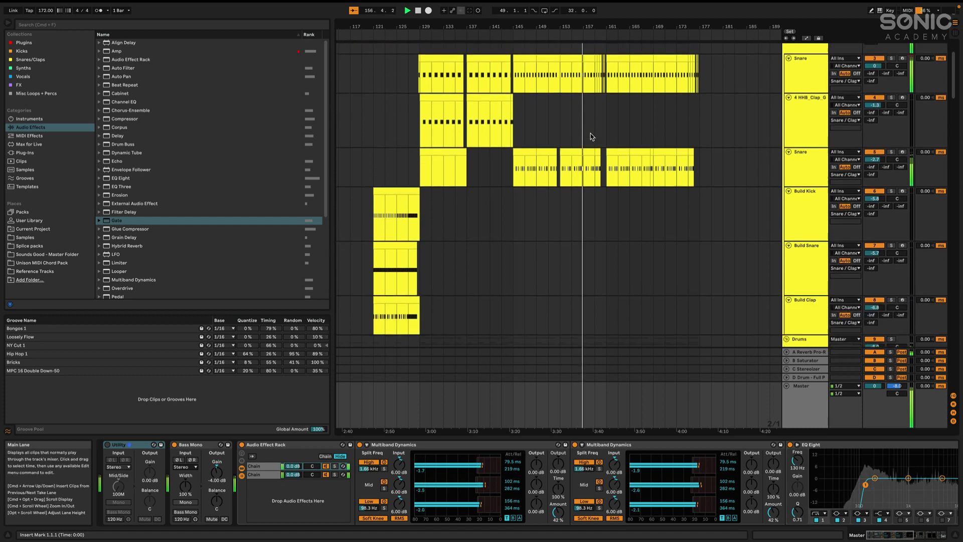
scroll(592, 136, down, 8)
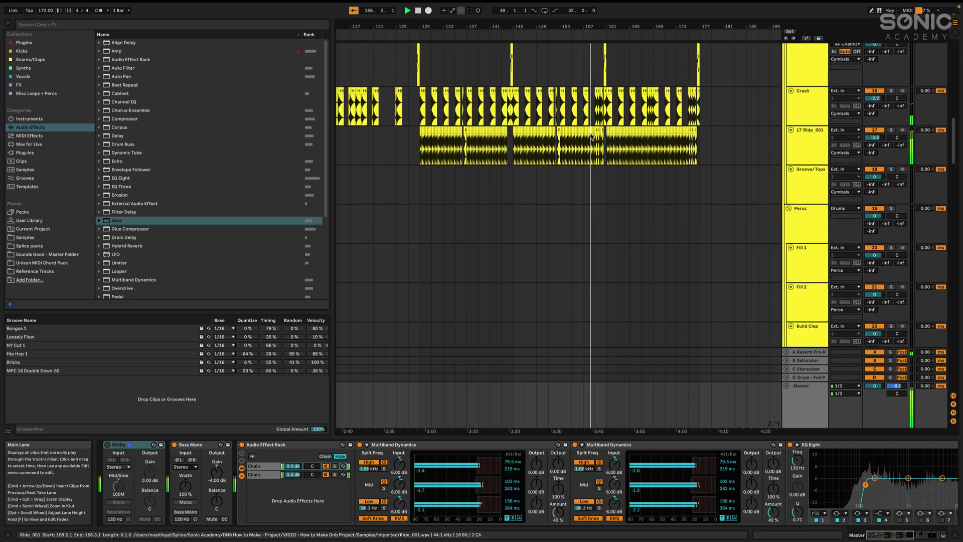
scroll(591, 136, down, 6)
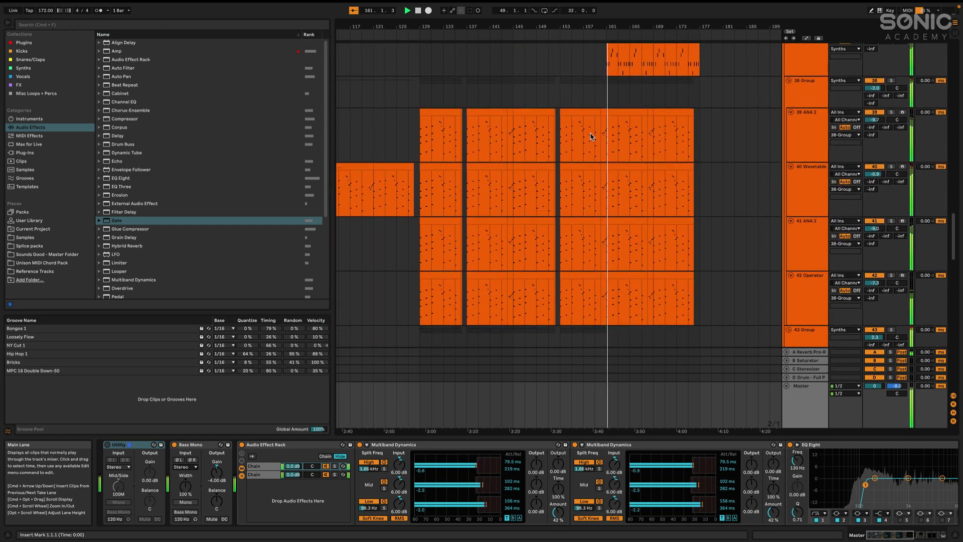
scroll(591, 136, down, 3)
scroll(591, 136, down, 13)
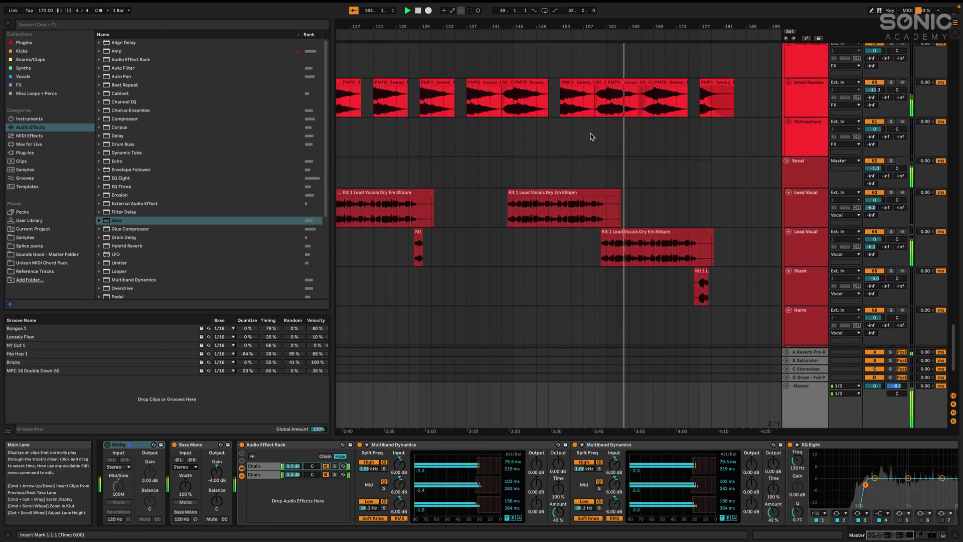
scroll(591, 137, up, 15)
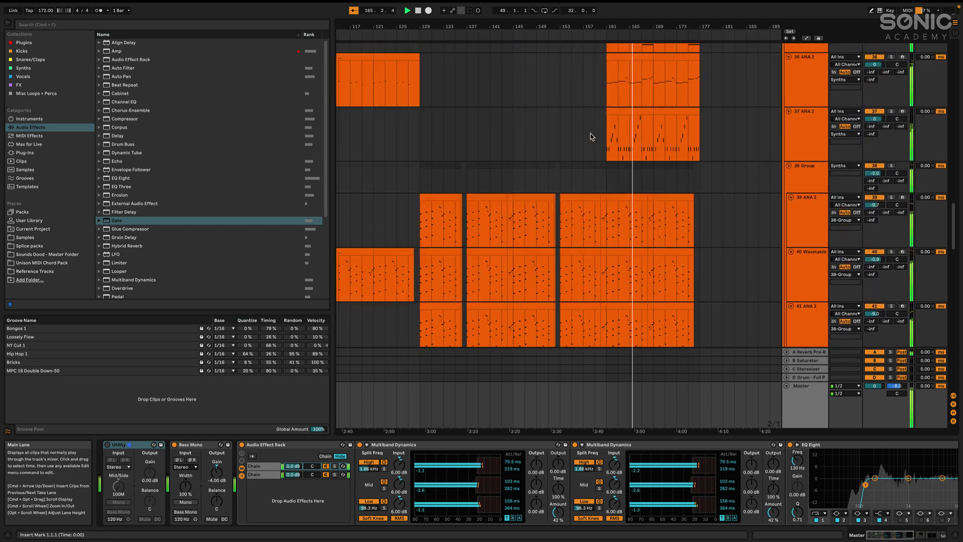
scroll(591, 137, down, 14)
- Examine the ANA 2 synth, kick, snare and hi-hat tracks in the last section of the second drop
scroll(591, 136, up, 20)
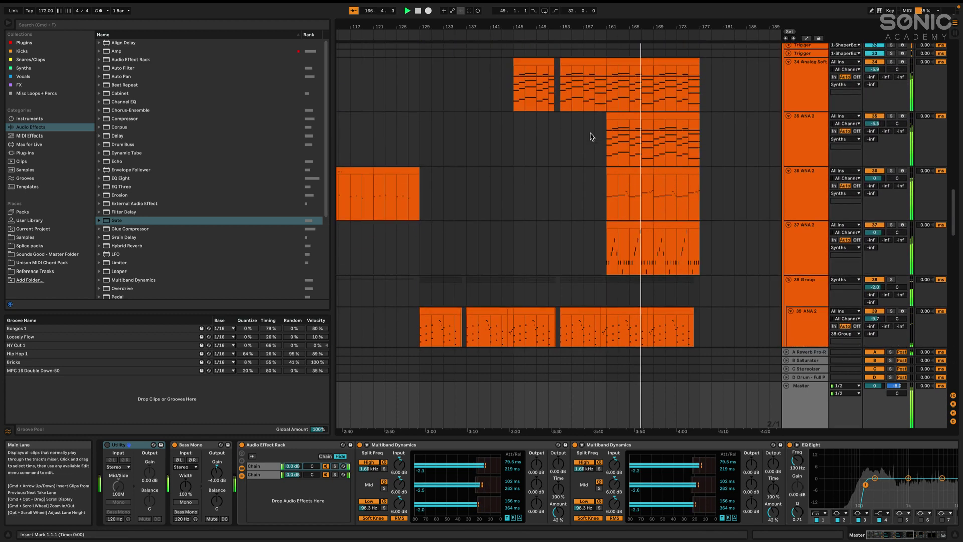
scroll(591, 136, up, 10)
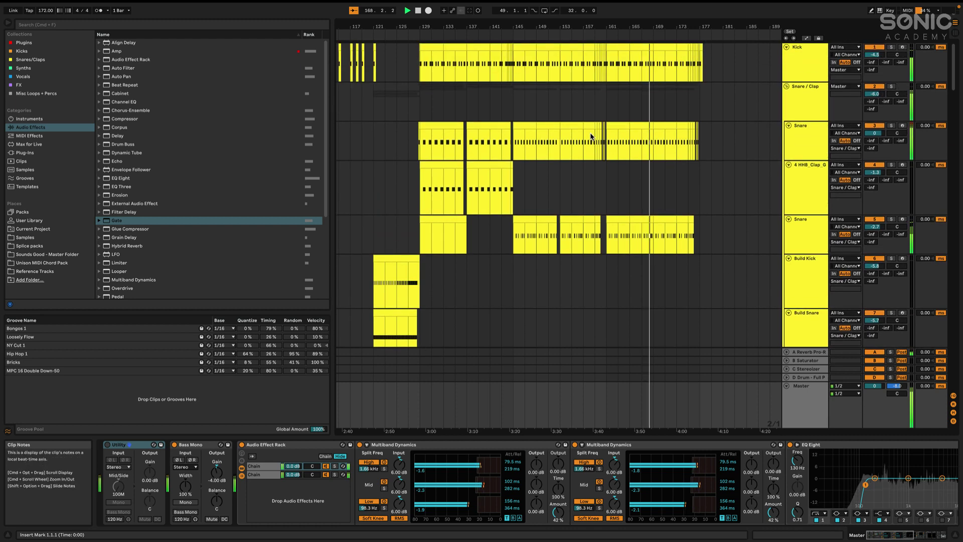
scroll(591, 137, down, 8)
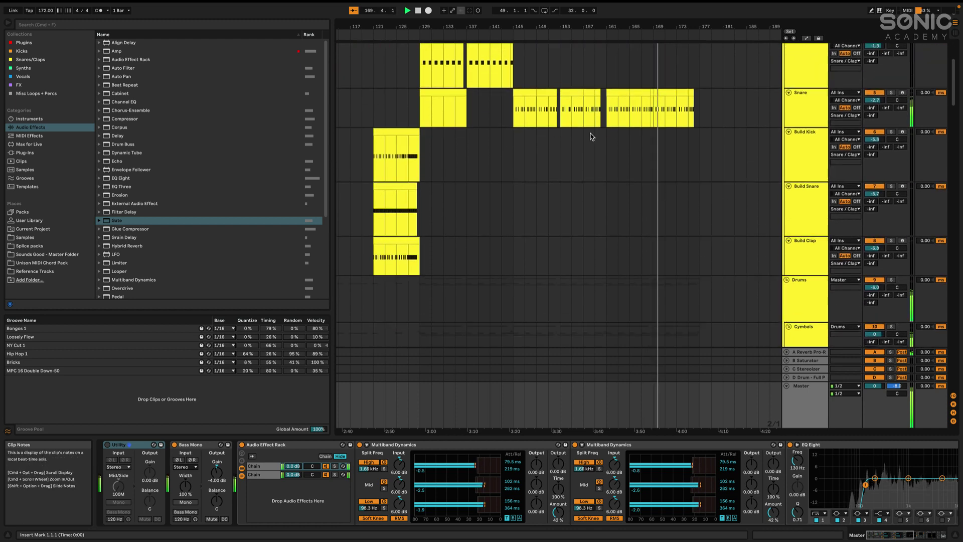
scroll(591, 136, down, 3)
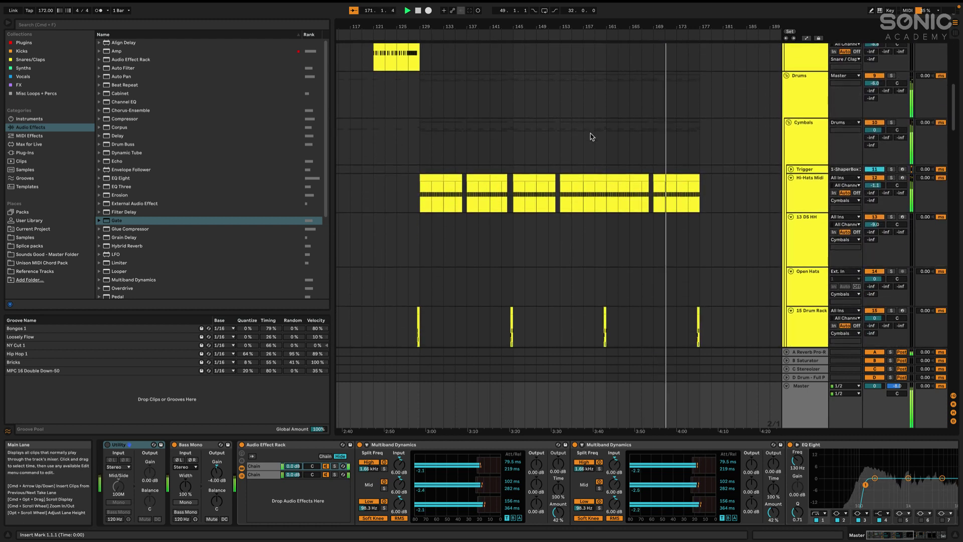
- Examine the sweep, impact, lead vocal and stack clips at the end of the track around bar 177
scroll(591, 136, down, 20)
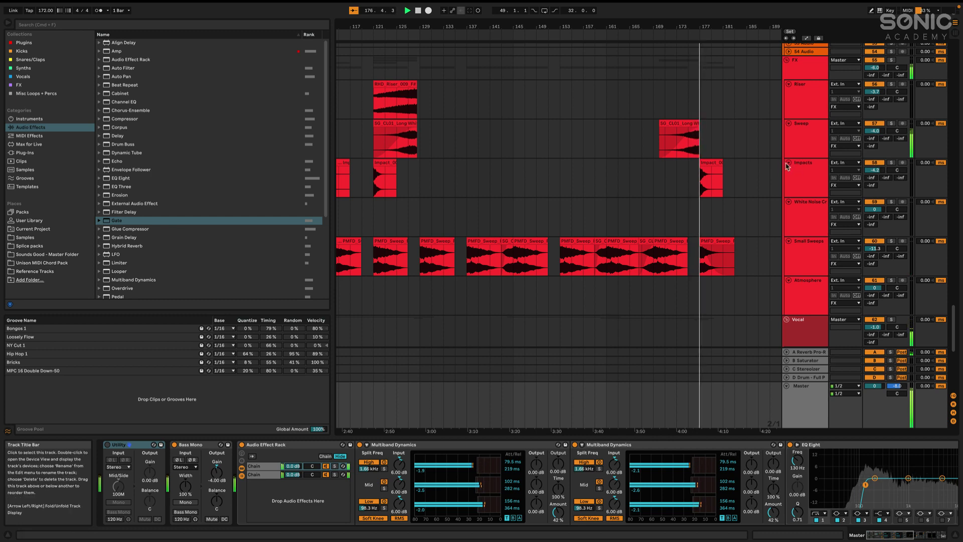
scroll(724, 162, down, 3)
scroll(724, 162, down, 5)
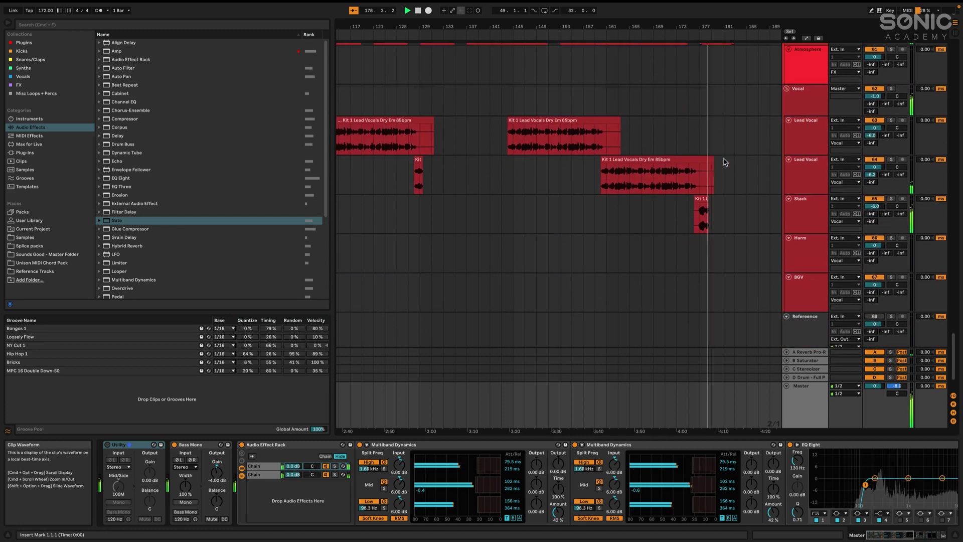
scroll(724, 162, down, 4)
- Stop playback and examine the synth and drum tracks across the arrangement, back to the intro at bar 1
scroll(724, 162, up, 20)
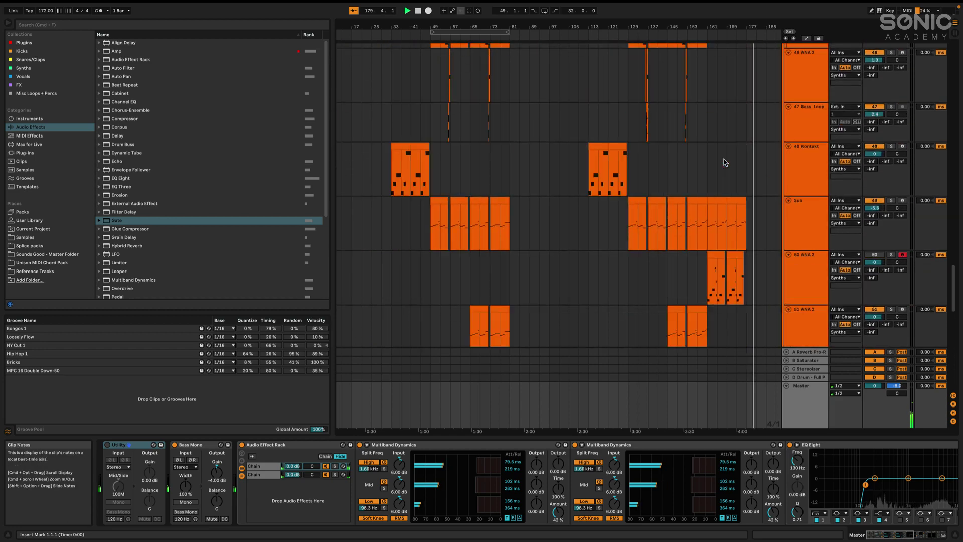
scroll(724, 162, down, 10)
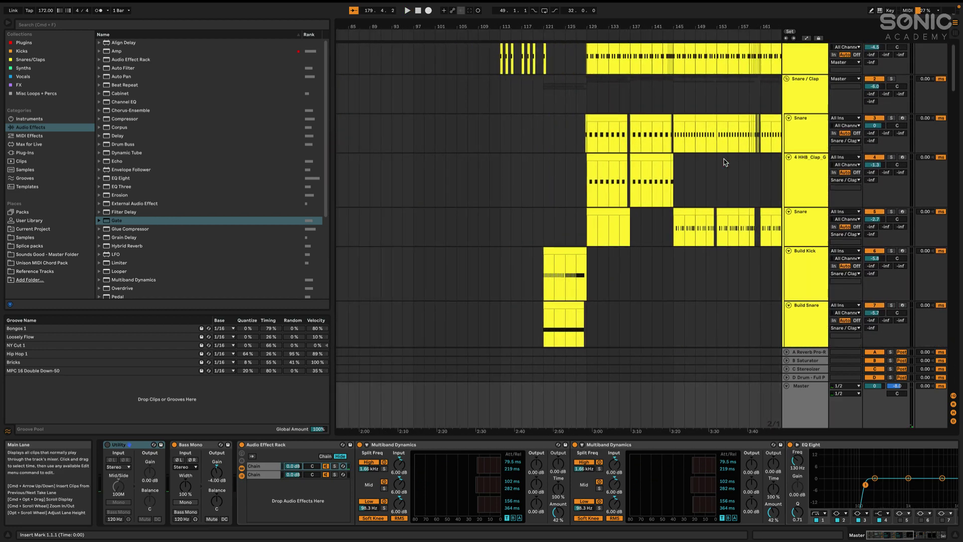
scroll(725, 162, up, 3)
scroll(724, 162, down, 8)
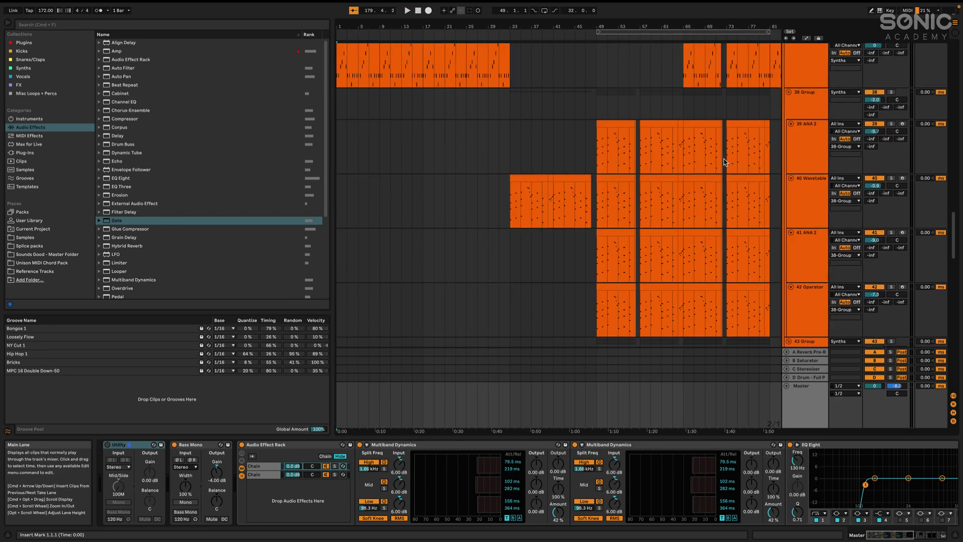
scroll(724, 162, up, 1)
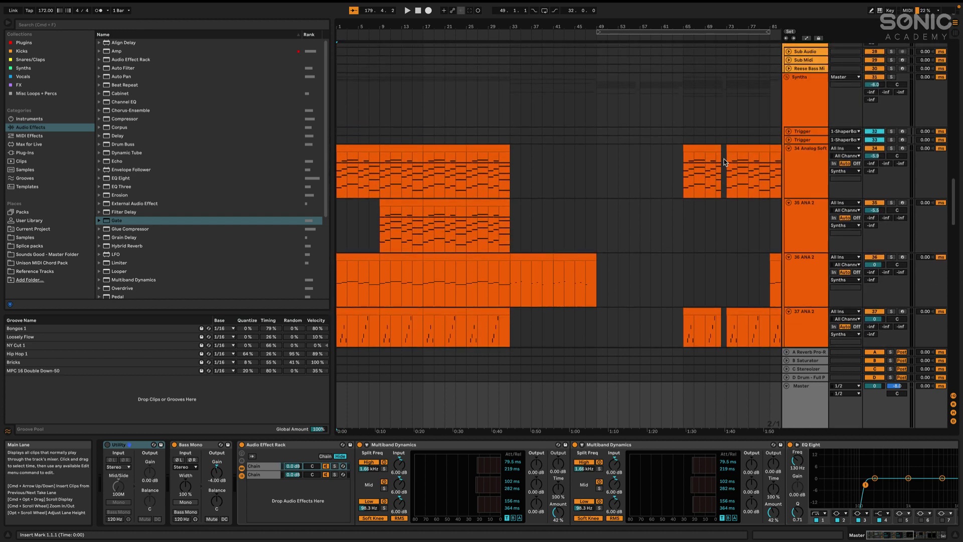
- Select the first eight bars of the Analog Soft Pad clip at the start of the intro
click(815, 172)
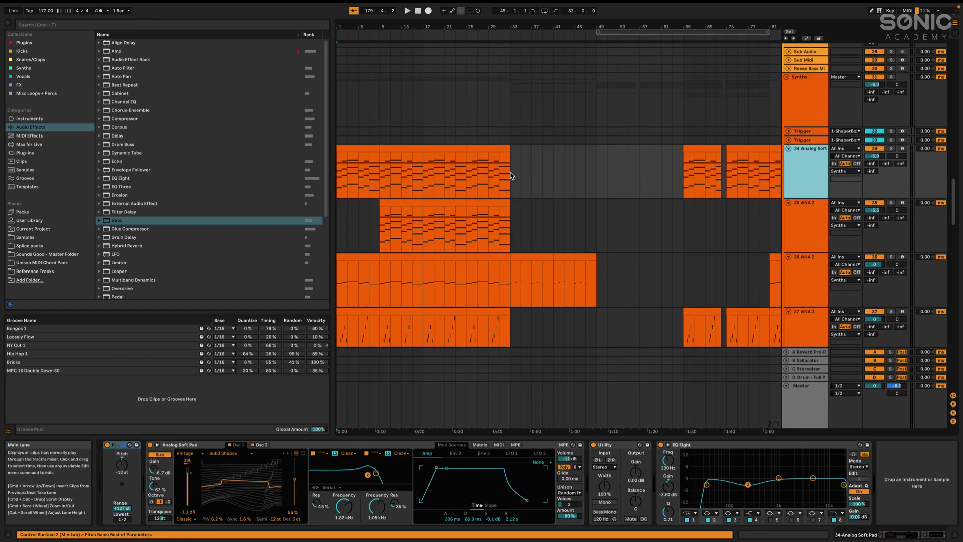
click(351, 146)
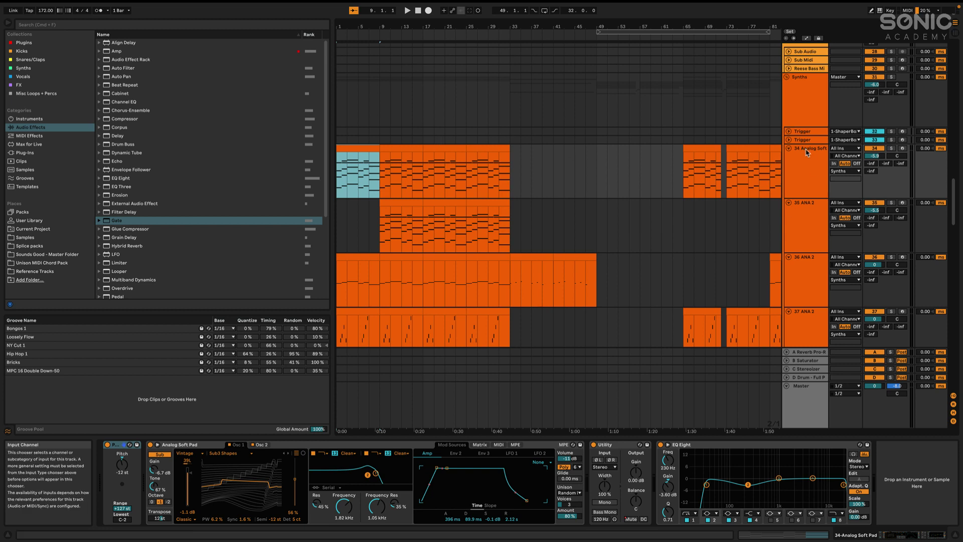
click(373, 153)
scroll(373, 153, down, 2)
click(363, 114)
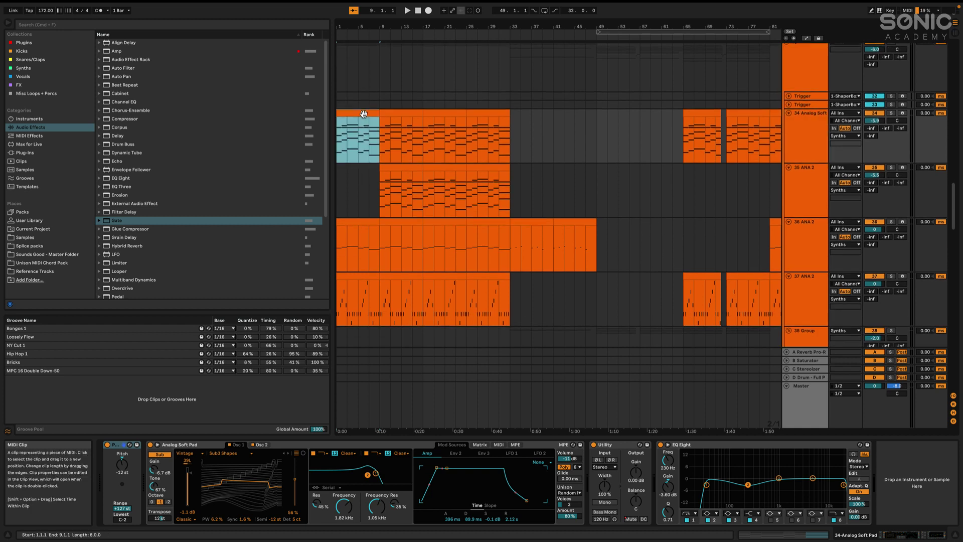
click(370, 127)
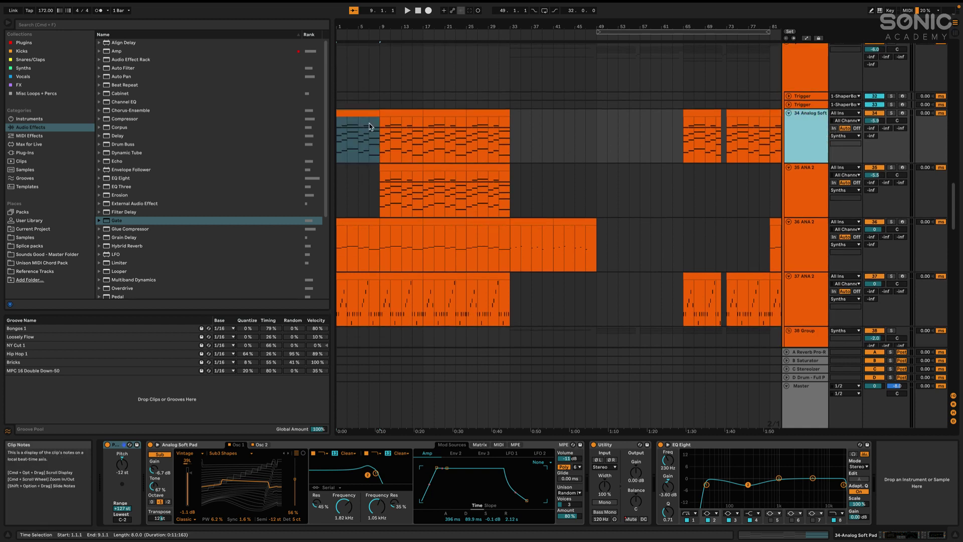
- Listen to the intro from bar 1 with the Analog Soft Pad track soloed
key(space)
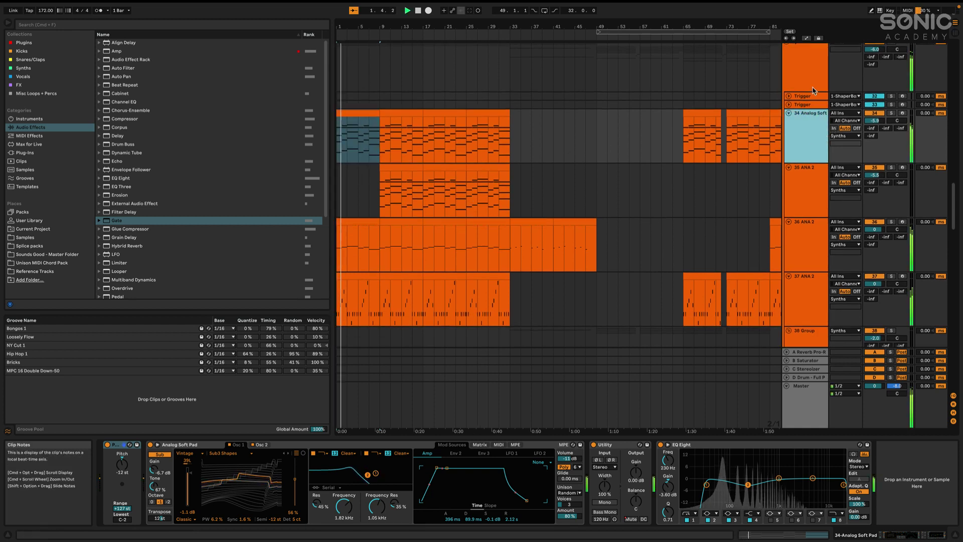
click(892, 114)
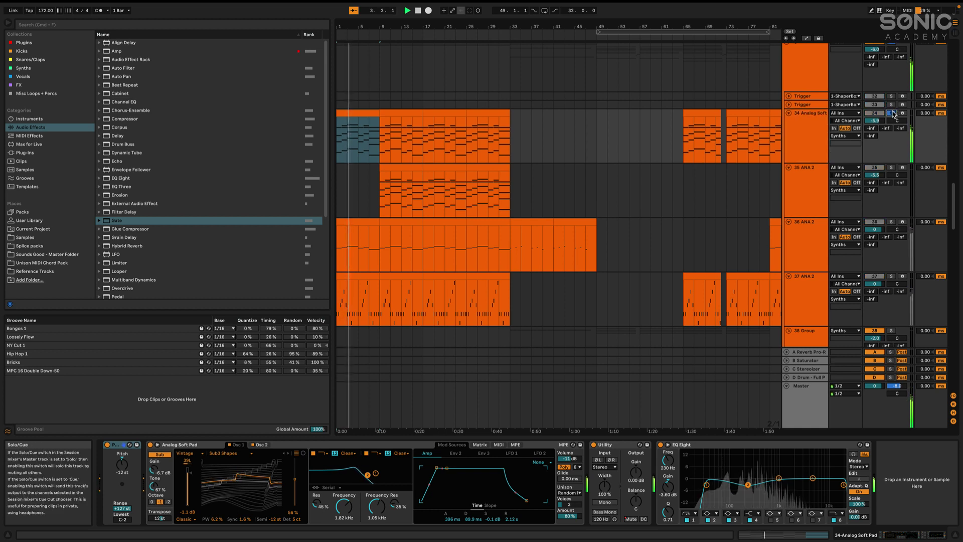
key(space)
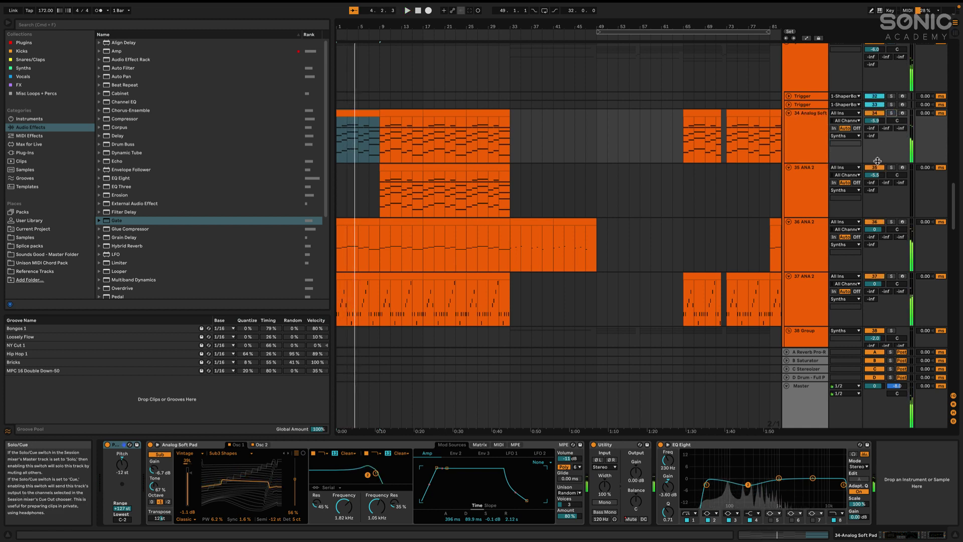
- Listen to track 36 ANA 2 with the Reese 03 preset soloed from the start of the intro
scroll(801, 195, down, 2)
click(802, 196)
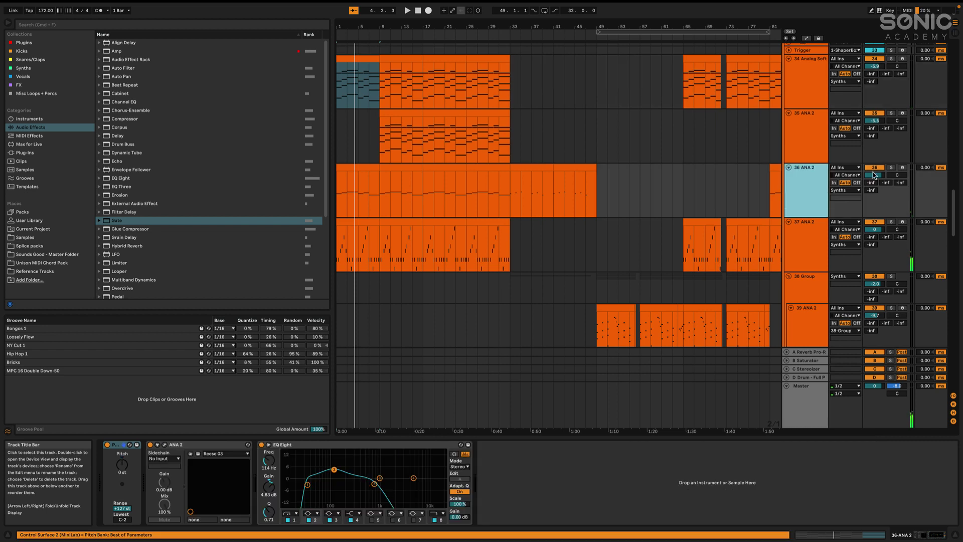
key(s)
key(space)
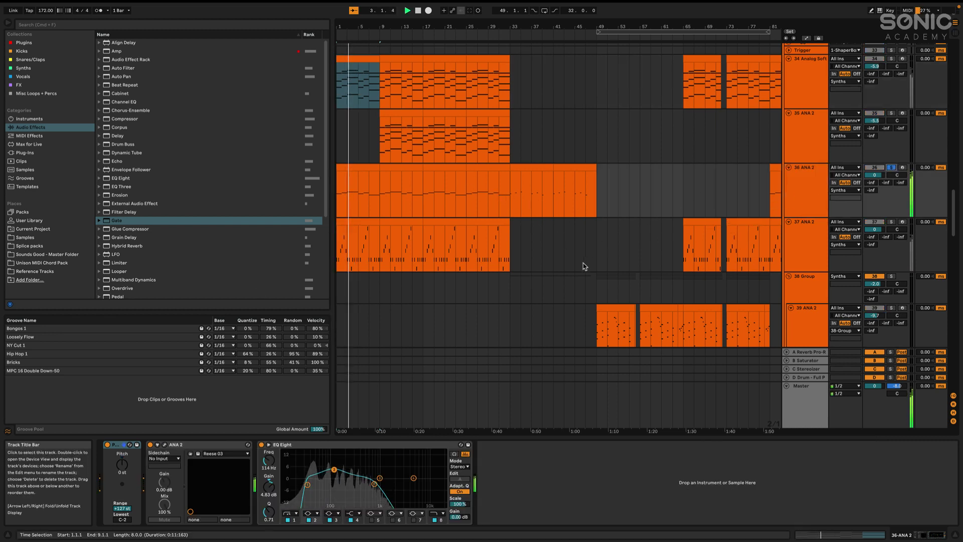
scroll(821, 208, down, 1)
- Listen to the soloed Clean Lead on track 37 ANA 2 in the intro while looking over the FX and drum tracks
click(794, 244)
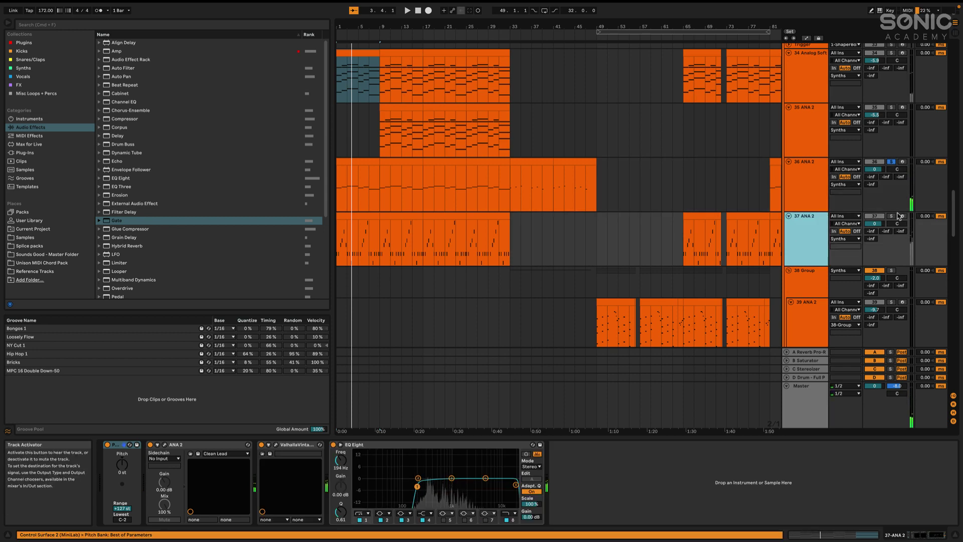
click(892, 215)
scroll(608, 221, down, 4)
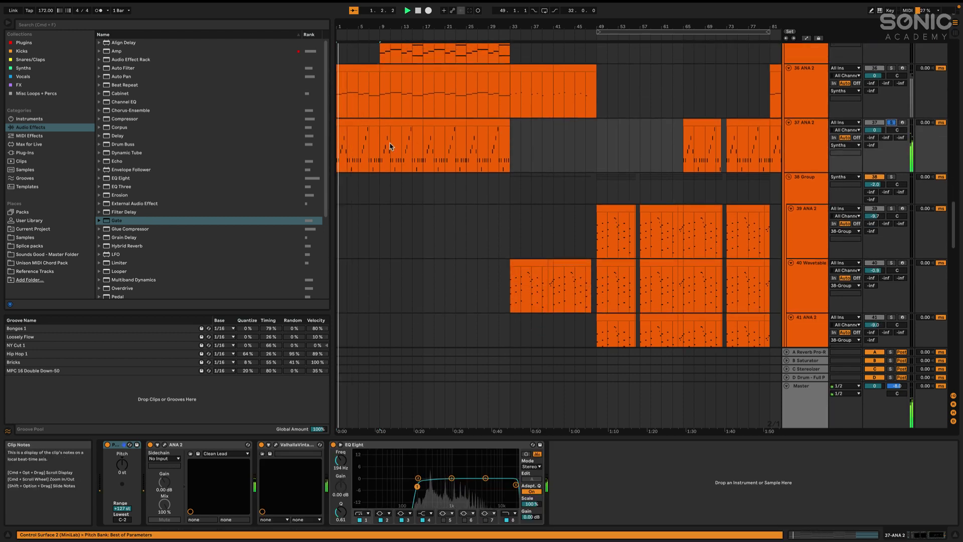
scroll(409, 147, down, 15)
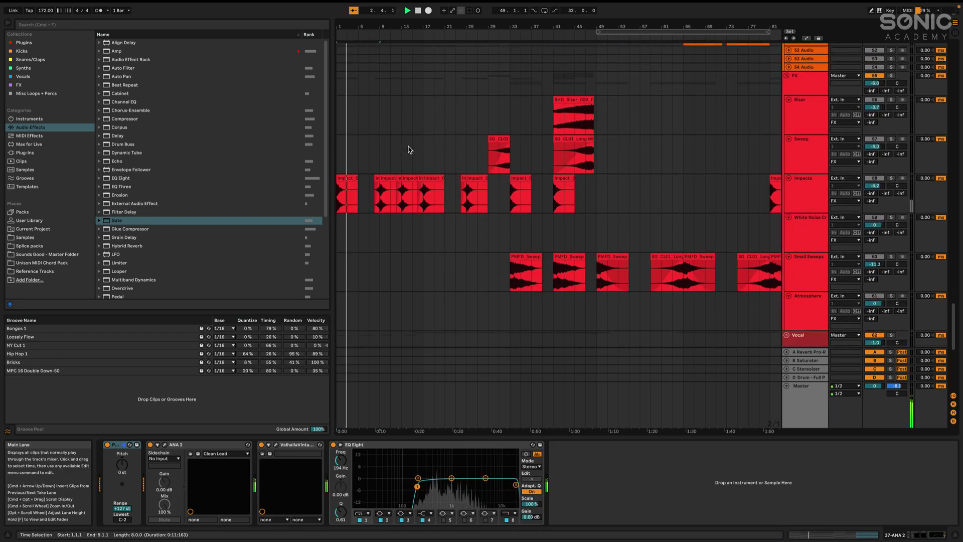
scroll(409, 149, up, 15)
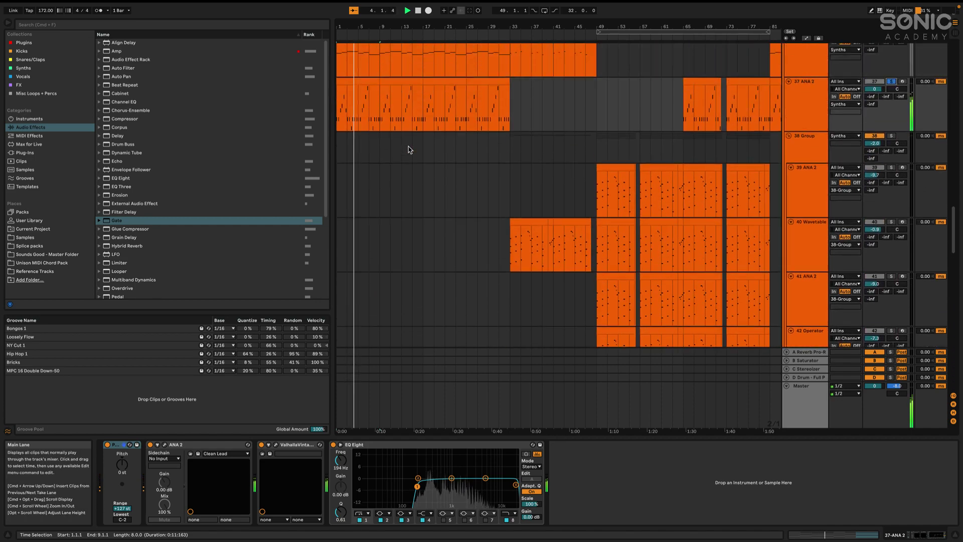
scroll(408, 149, up, 20)
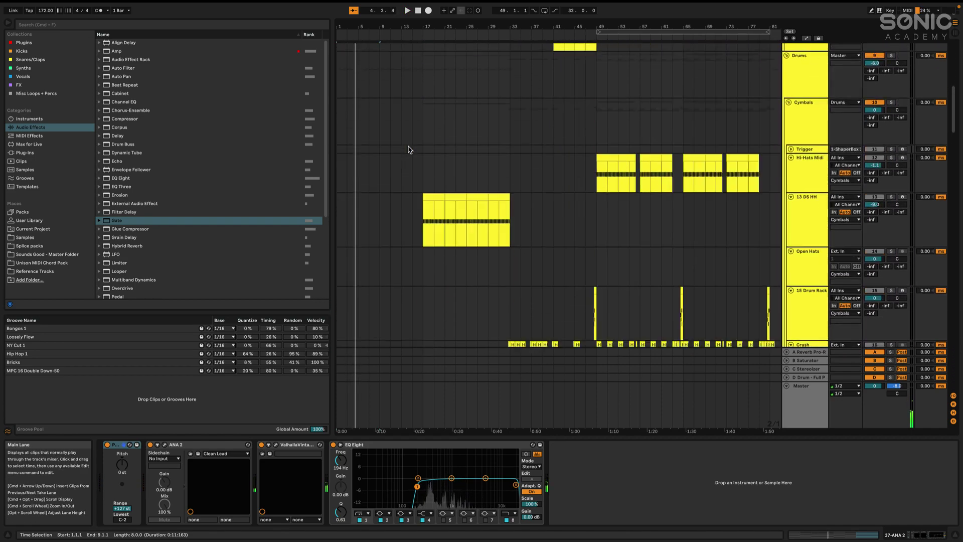
- Listen to the Perc 1 and Perc 2 tracks soloed together over the intro
scroll(408, 149, down, 15)
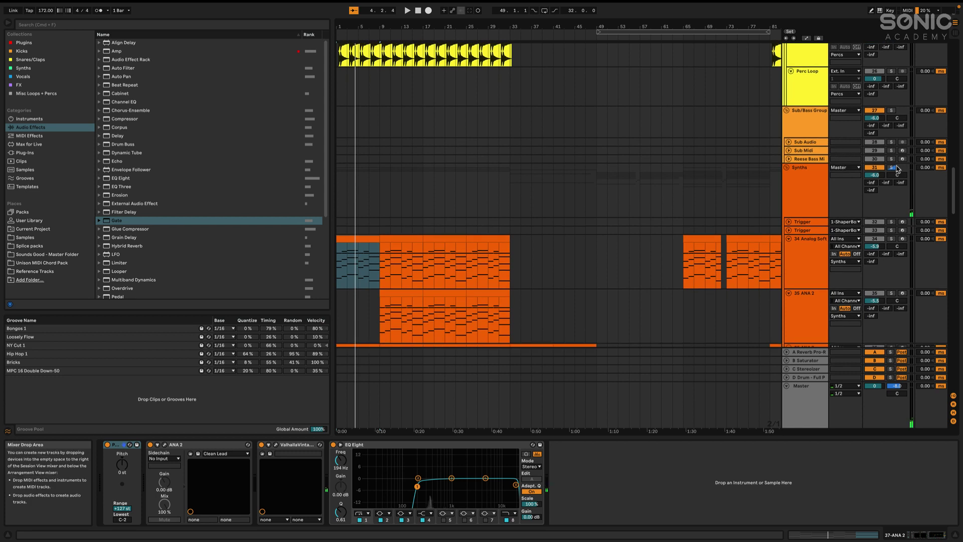
scroll(890, 150, up, 4)
click(881, 131)
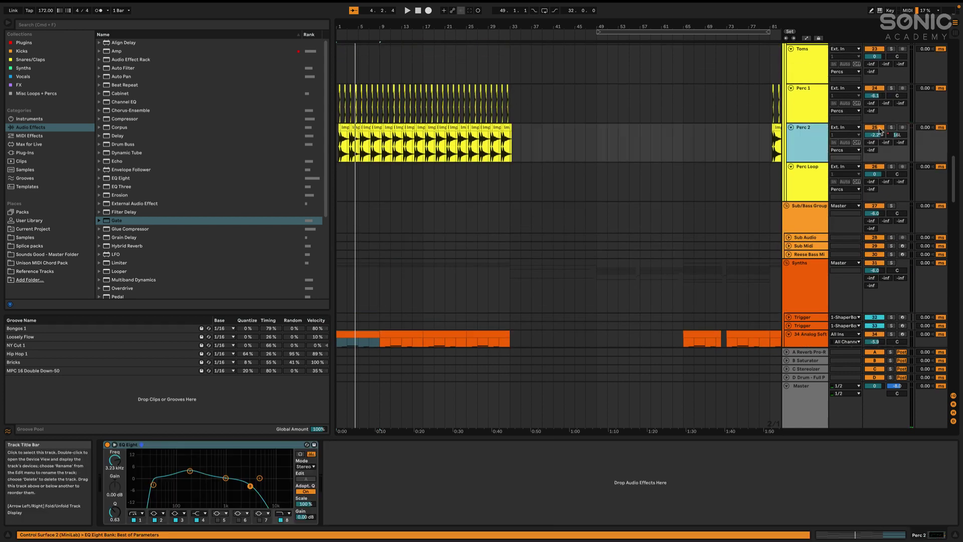
click(892, 127)
super+click(891, 88)
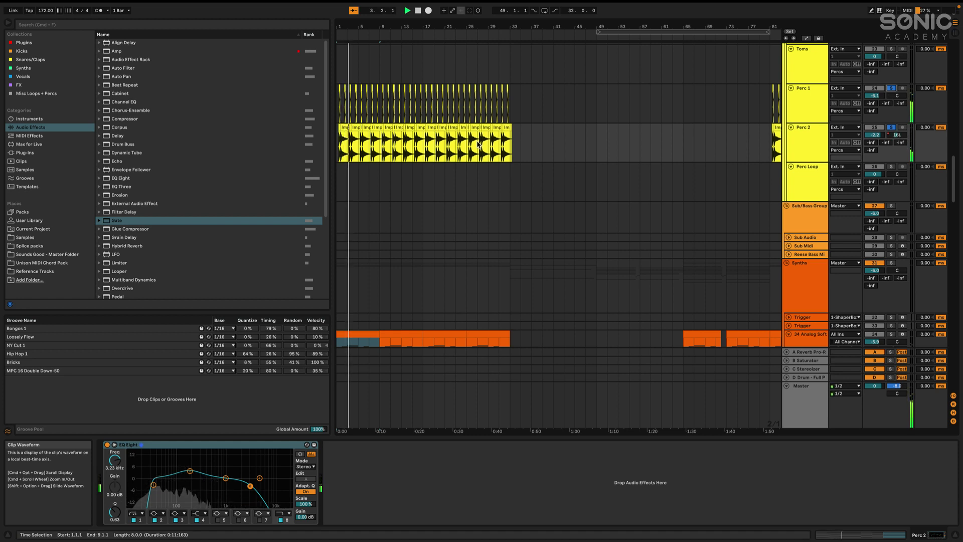
scroll(393, 138, up, 2)
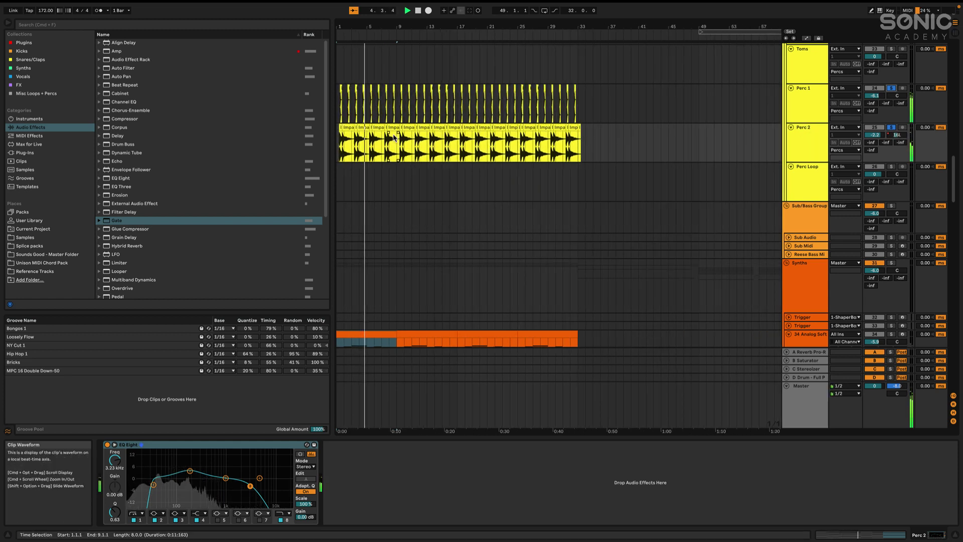
scroll(393, 138, up, 1)
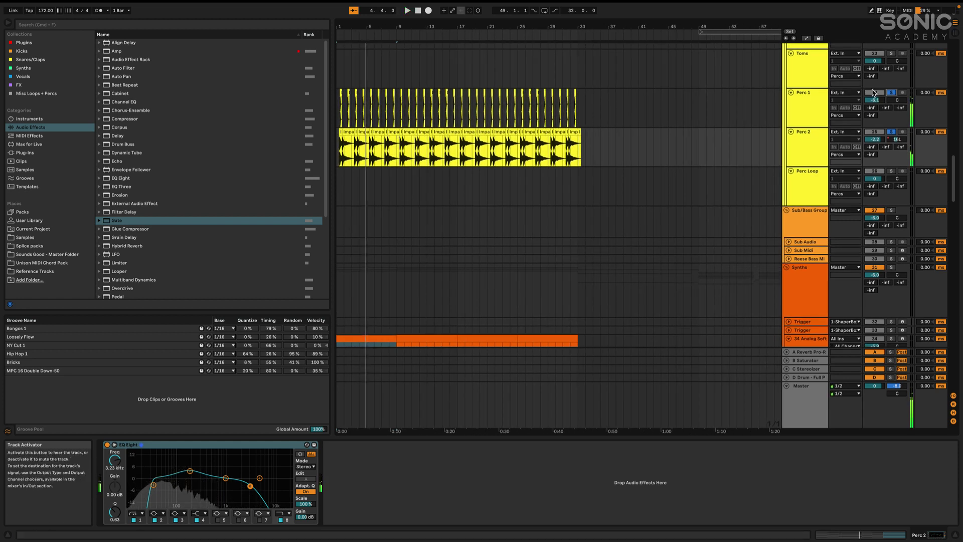
key(Up)
- Select bars 9 to 17 of the 35 ANA 2 Brass Ober part and listen to it soloed
scroll(522, 155, down, 10)
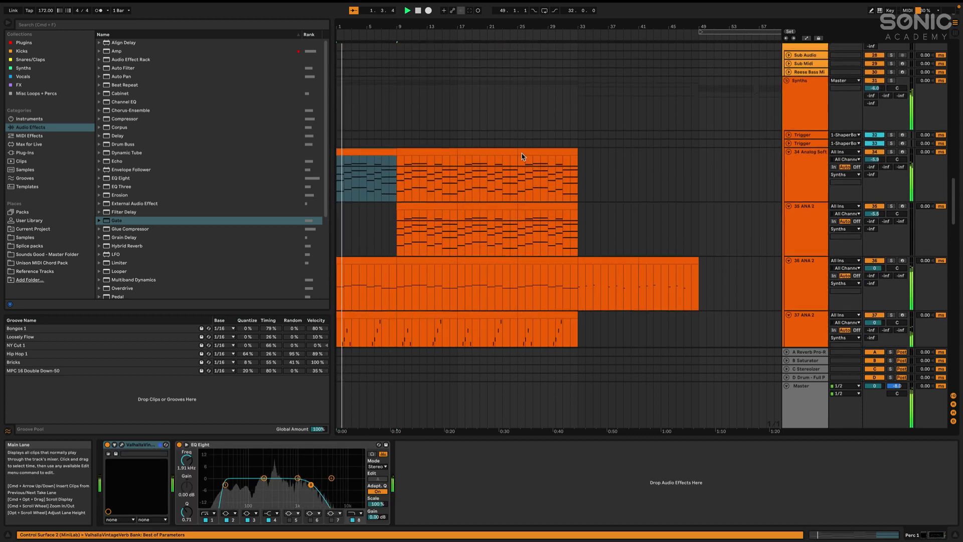
click(415, 81)
drag(415, 121, 490, 120)
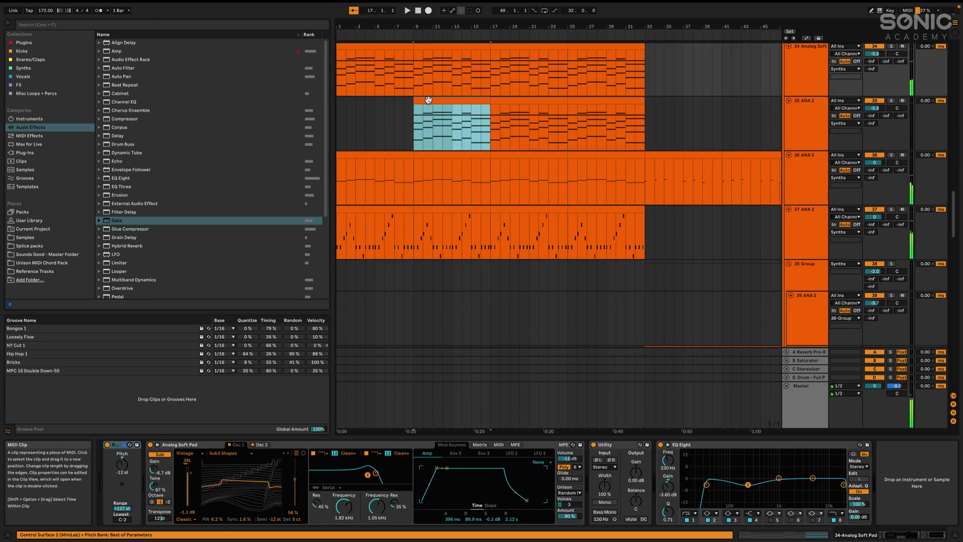
key(space)
click(891, 100)
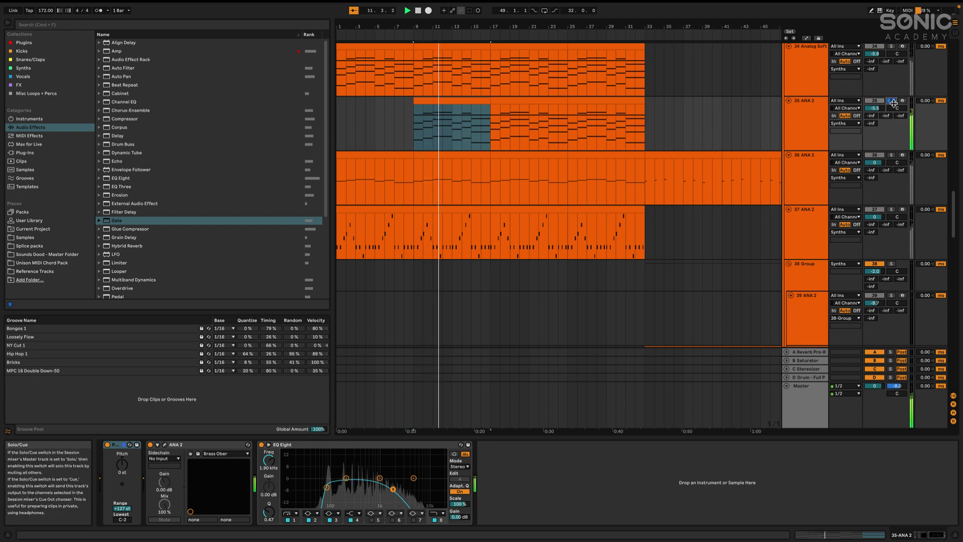
click(891, 102)
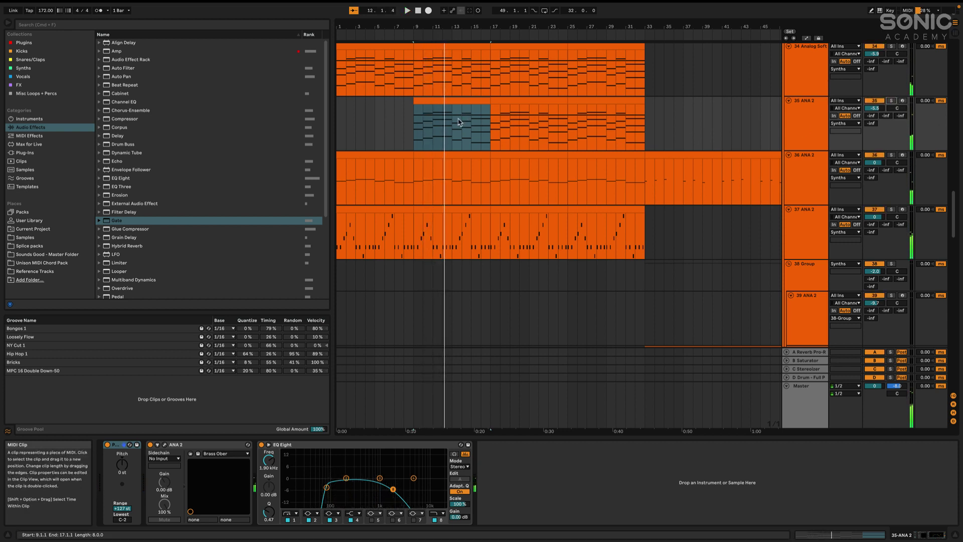
- Listen to the first vocal clip on the Stack track soloed from bar 2
scroll(469, 72, down, 15)
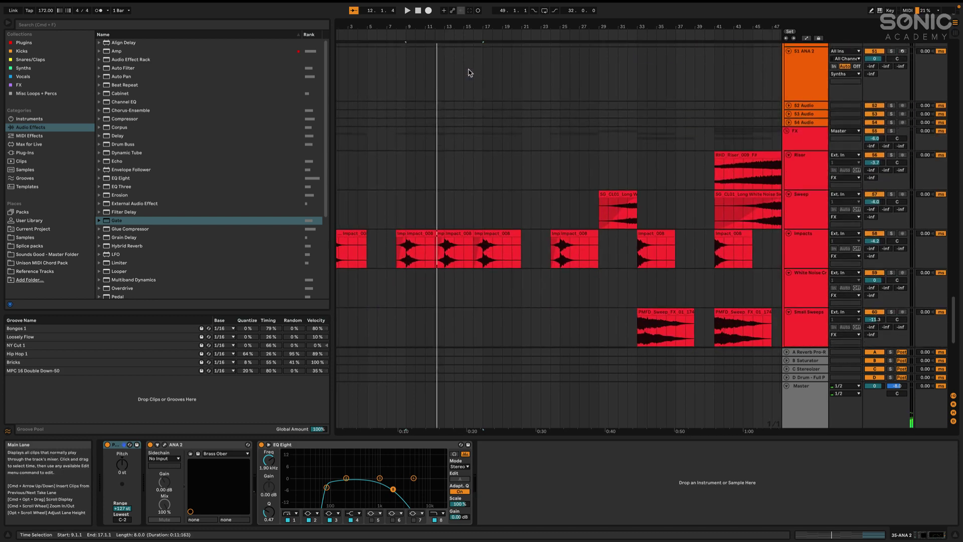
click(801, 157)
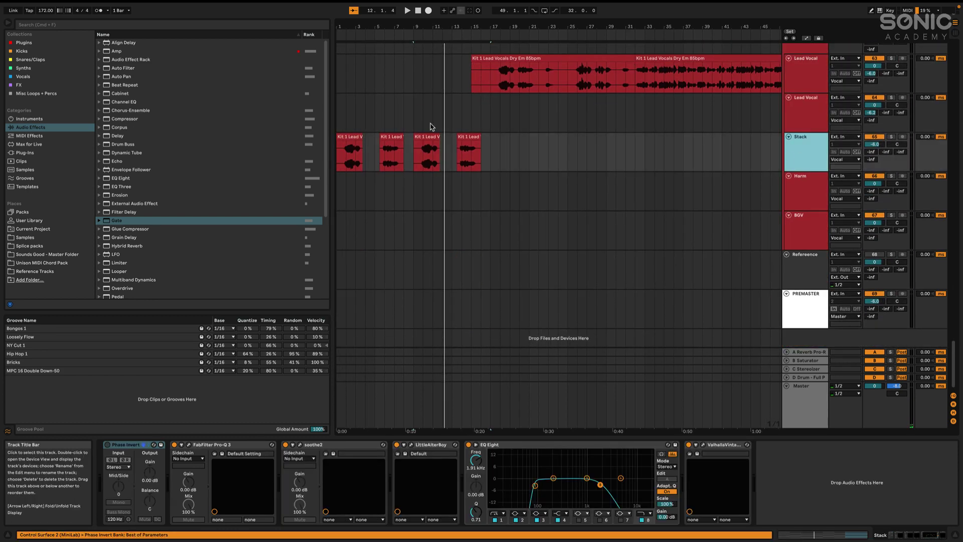
key(space)
click(341, 164)
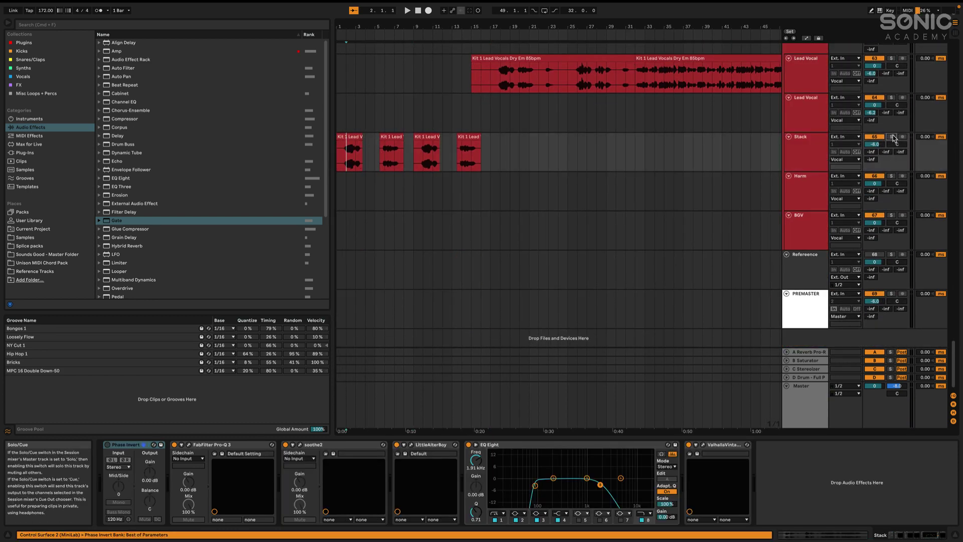
key(space)
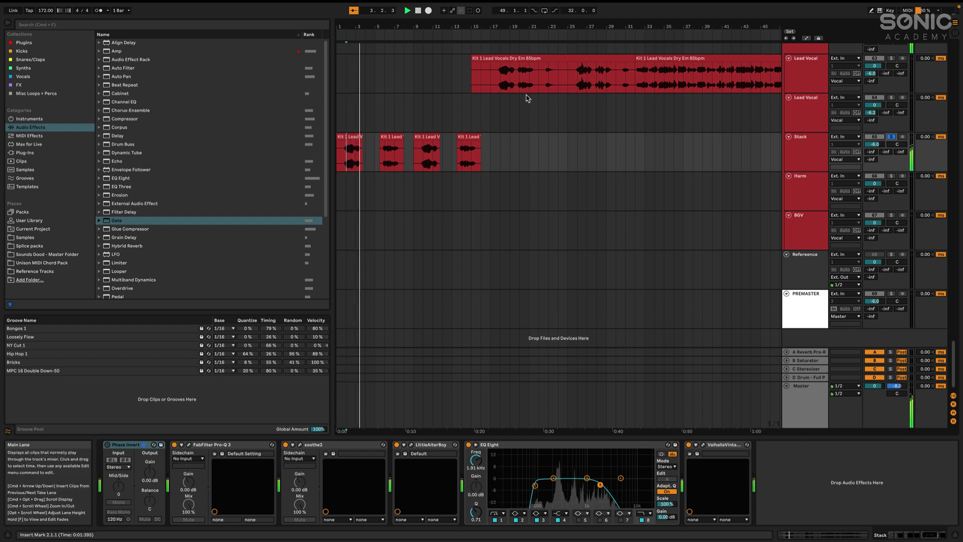
key(space)
- Compare the lead vocal phrase around bars 26 to 28 with the soloed Stack clip at bar 6
drag(500, 85, 597, 81)
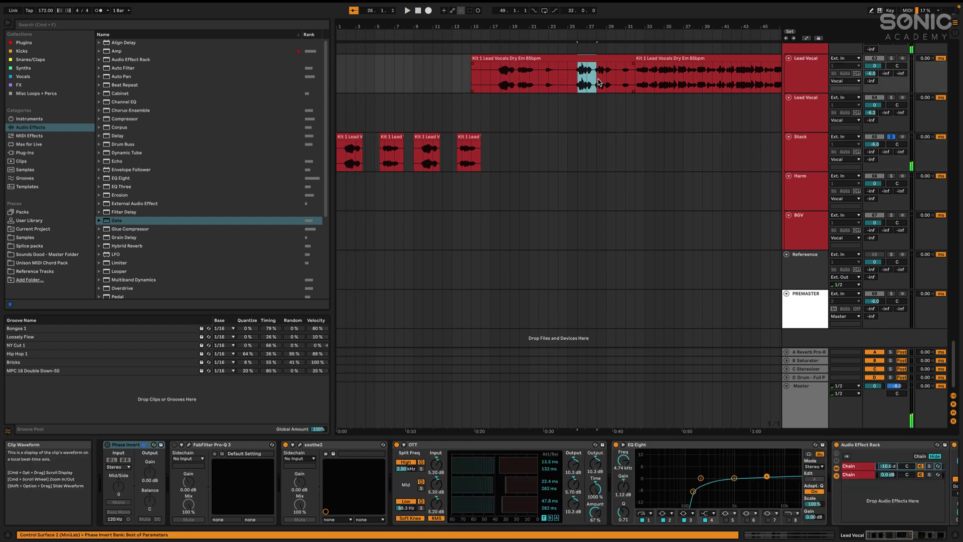
click(806, 168)
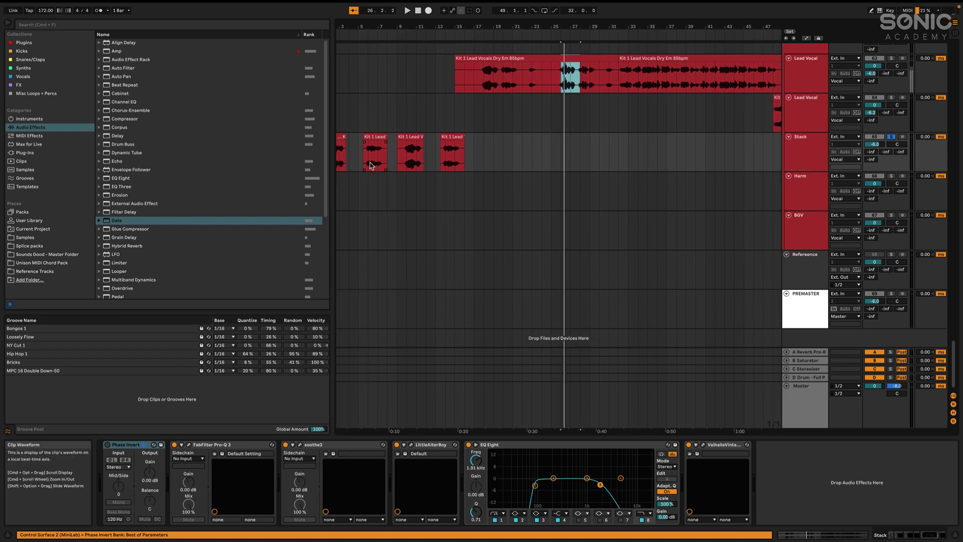
click(385, 205)
key(space)
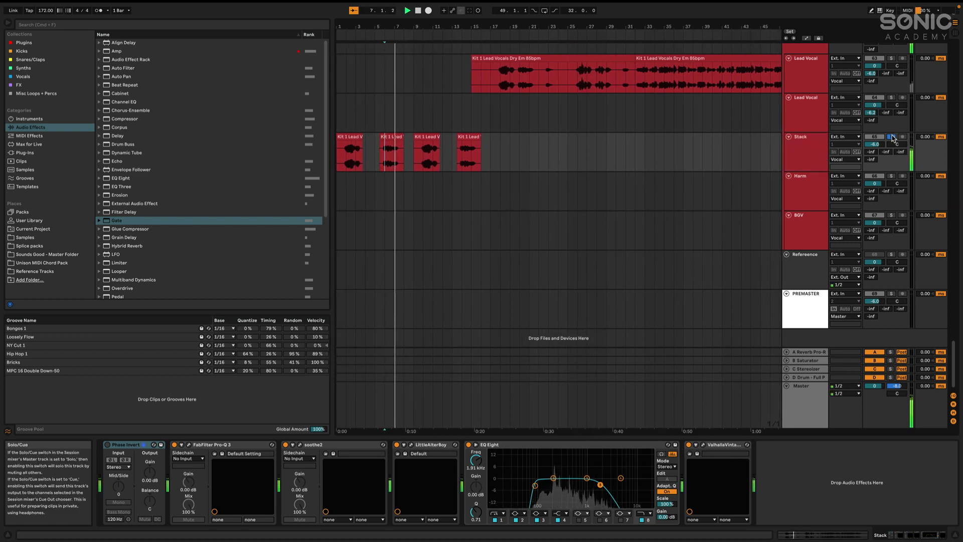
click(452, 105)
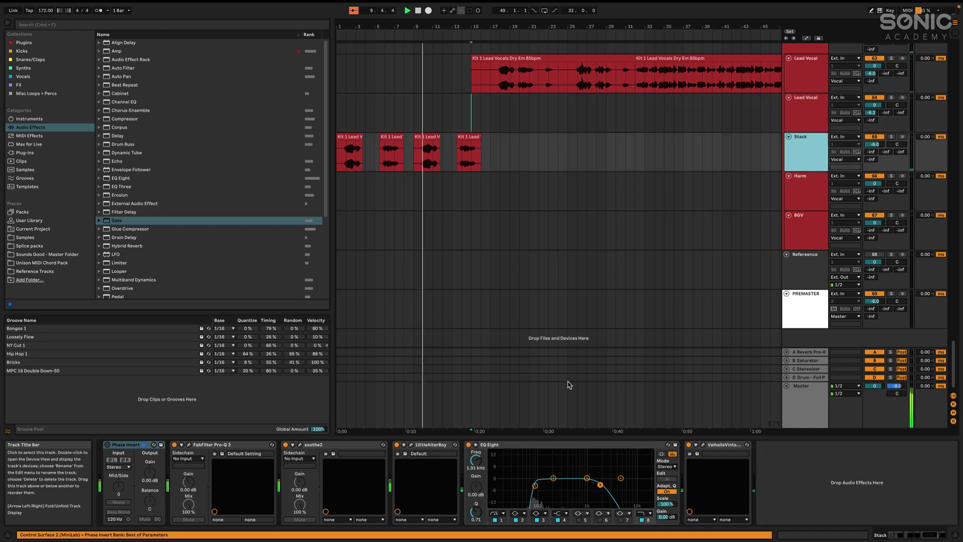
- Inspect the Stack track's LittleAlterBoy device and soothe2 settings, leaving the plug-in window closed
key(Down)
click(415, 446)
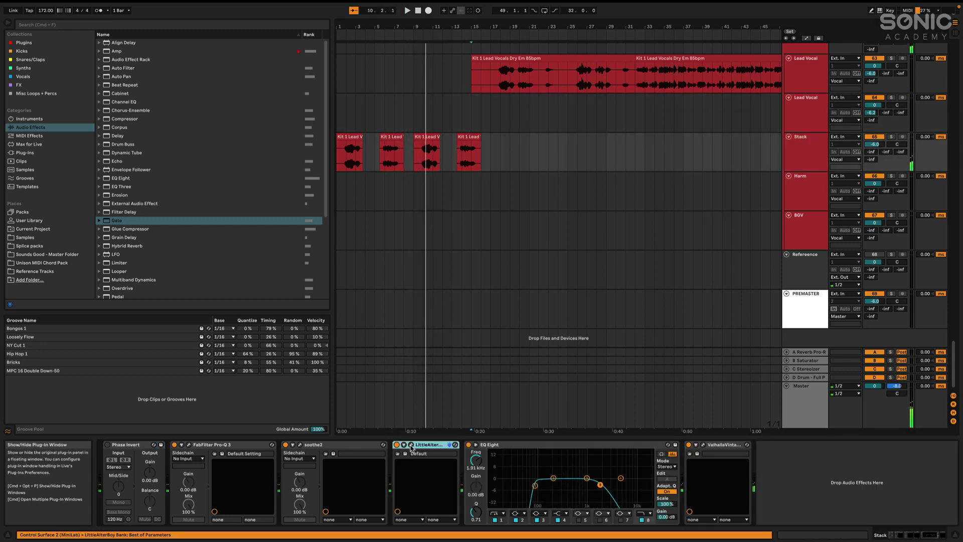
click(300, 445)
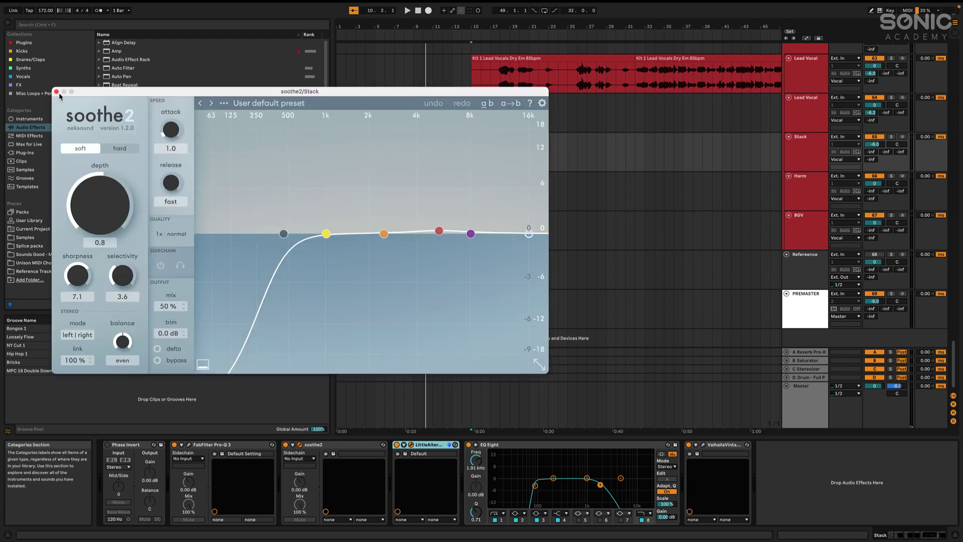
click(57, 92)
click(71, 115)
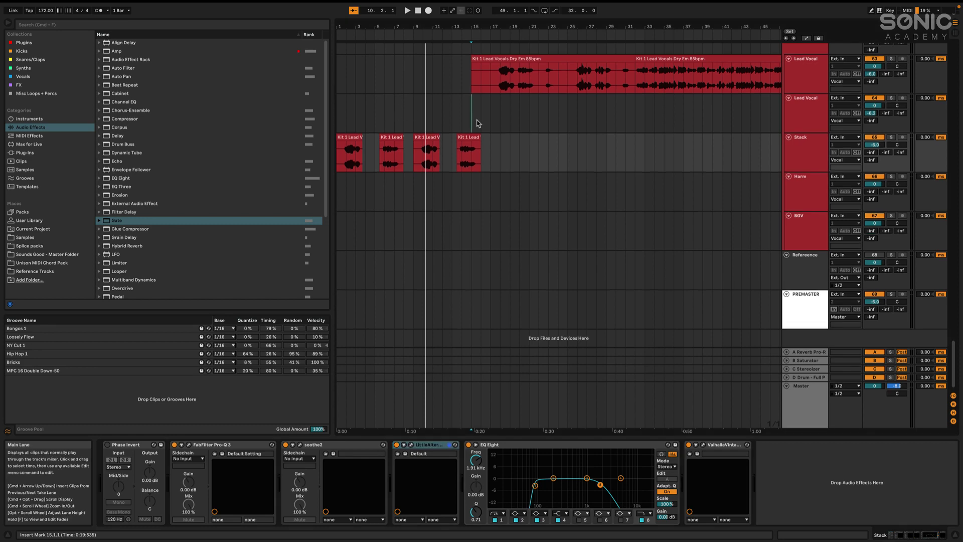
- Play the full mix from bar 17 and look over the percussion, synth and FX tracks while it runs
click(494, 83)
key(space)
scroll(799, 139, up, 2)
scroll(588, 116, up, 15)
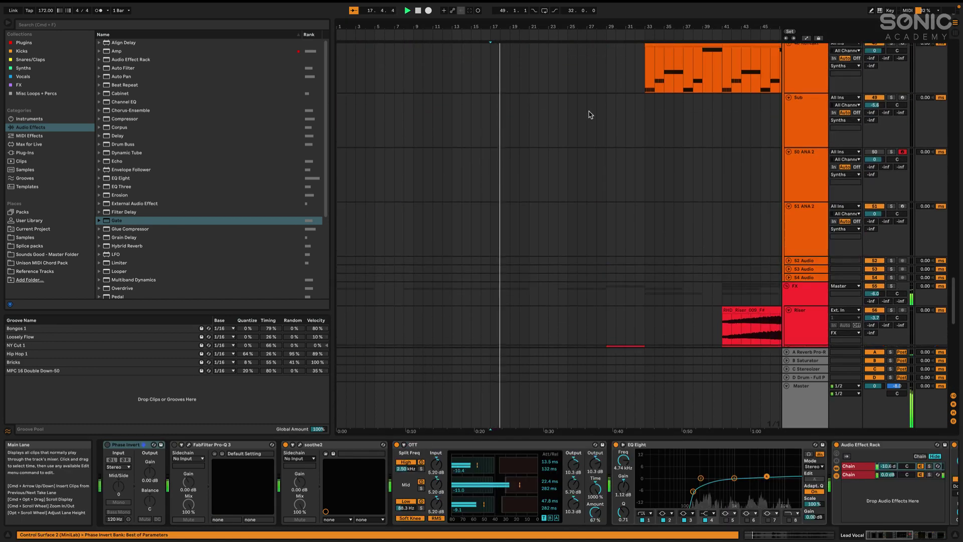
scroll(589, 116, down, 10)
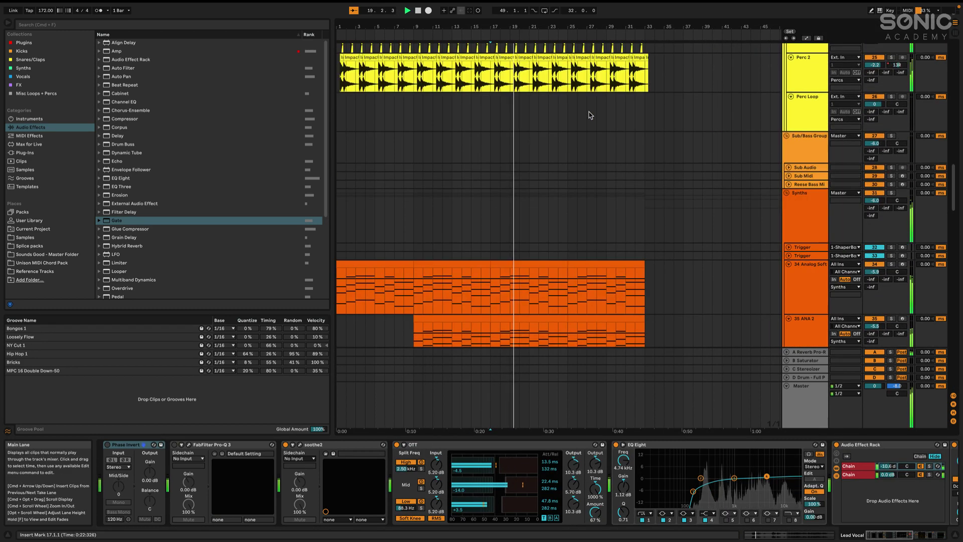
scroll(661, 134, right, 7)
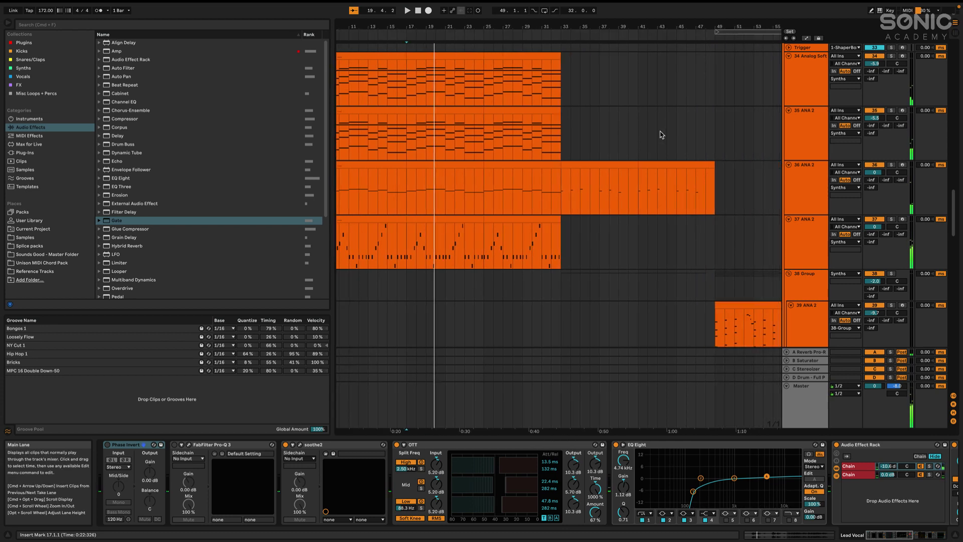
key(space)
- Place the insert marker at bar 33 on the 36 ANA 2 track and look over the synth clips from there
click(513, 189)
scroll(654, 208, down, 4)
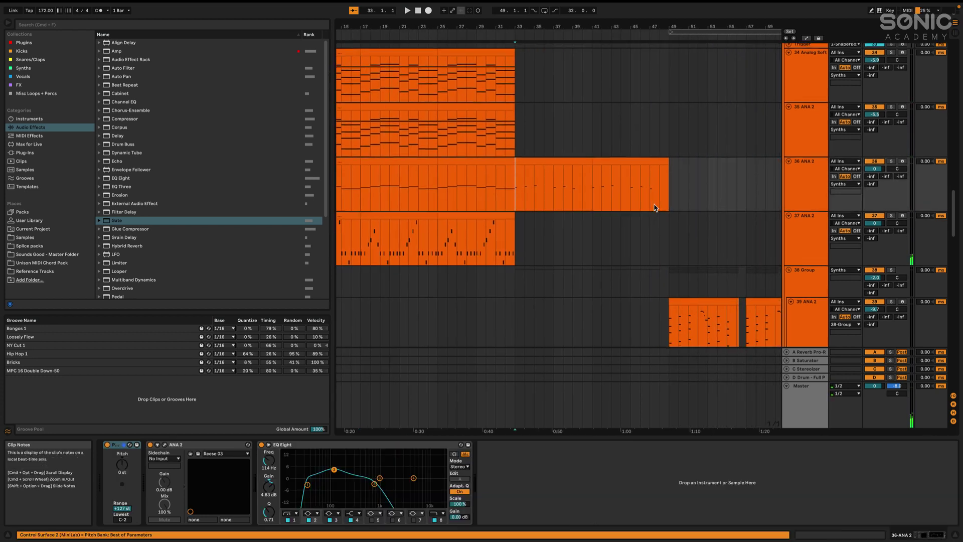
scroll(663, 207, left, 4)
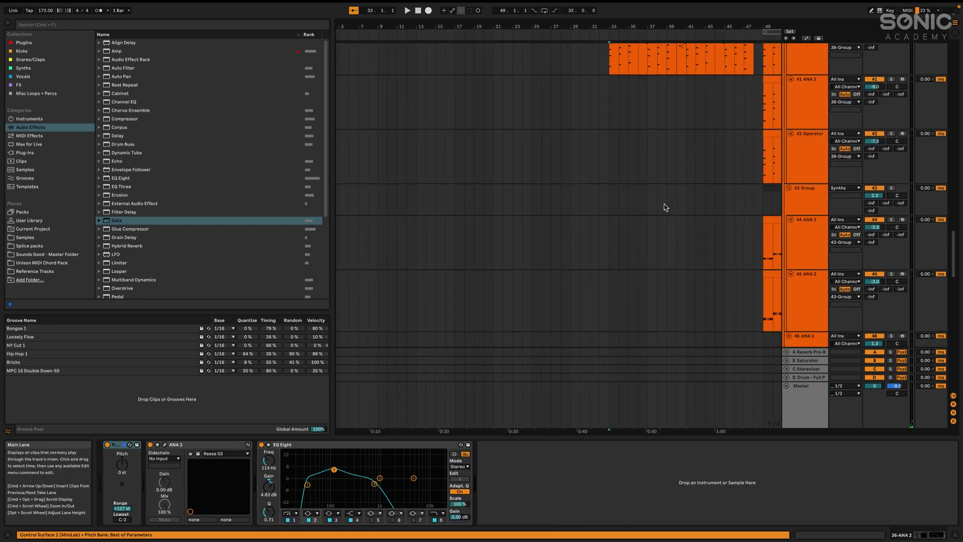
scroll(703, 208, up, 4)
scroll(705, 207, left, 1)
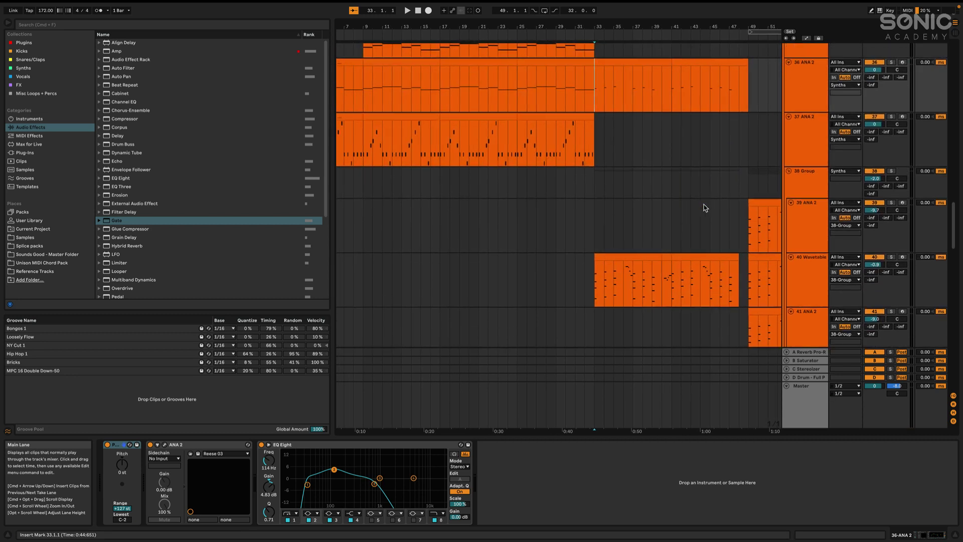
scroll(702, 208, right, 3)
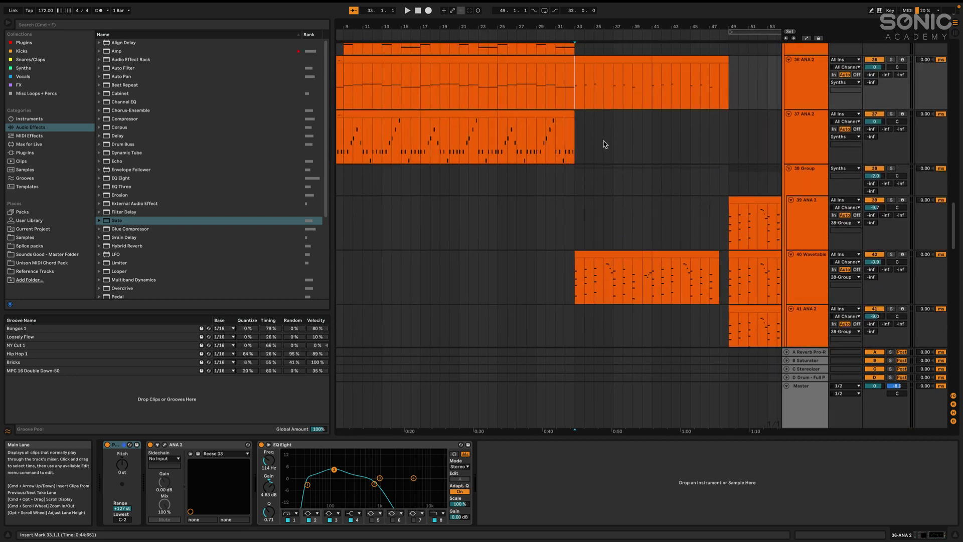
- Select bars 33 to 49 across 36 ANA 2 and 37 ANA 2, and return the insert marker to bar 33
shift+click(730, 139)
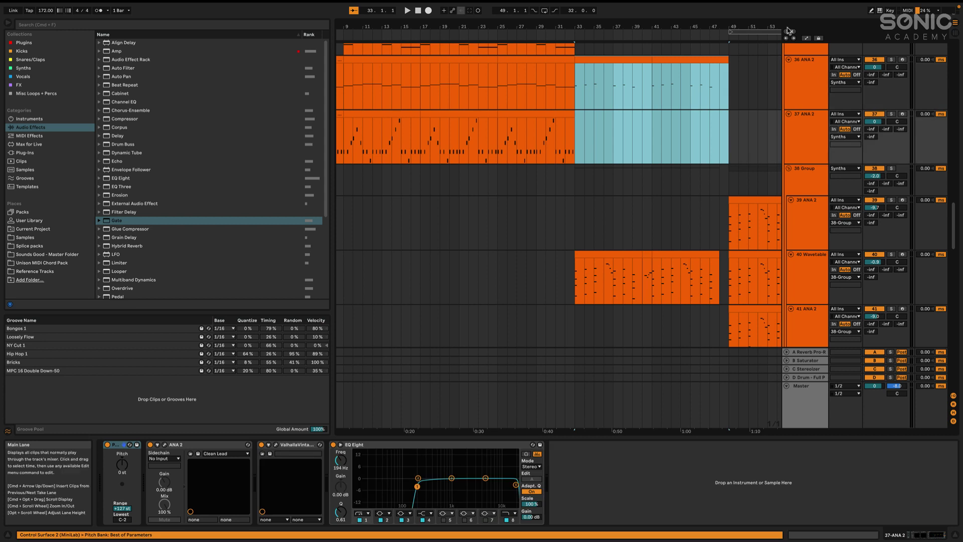
click(800, 67)
click(577, 104)
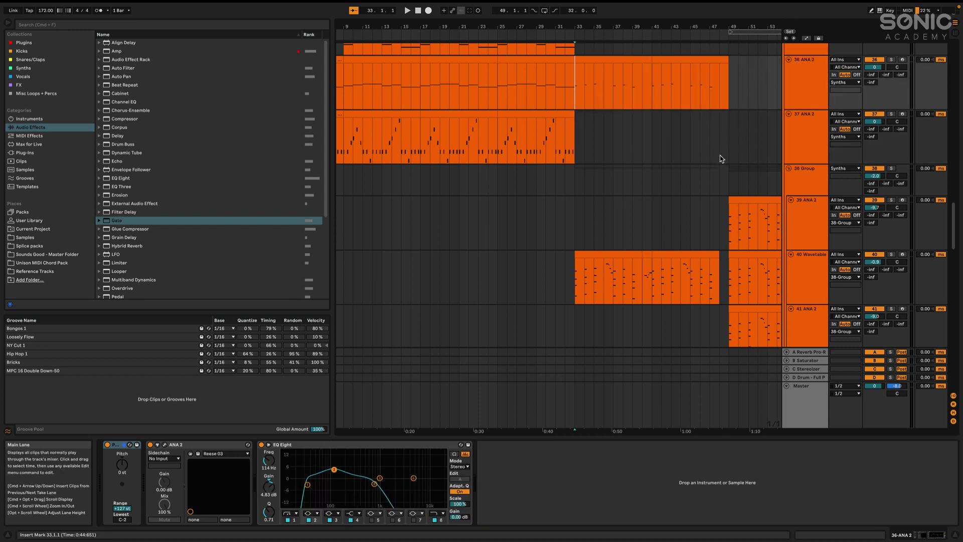
- Listen to the Kick track soloed from bar 33, and clear its solo
scroll(657, 176, up, 15)
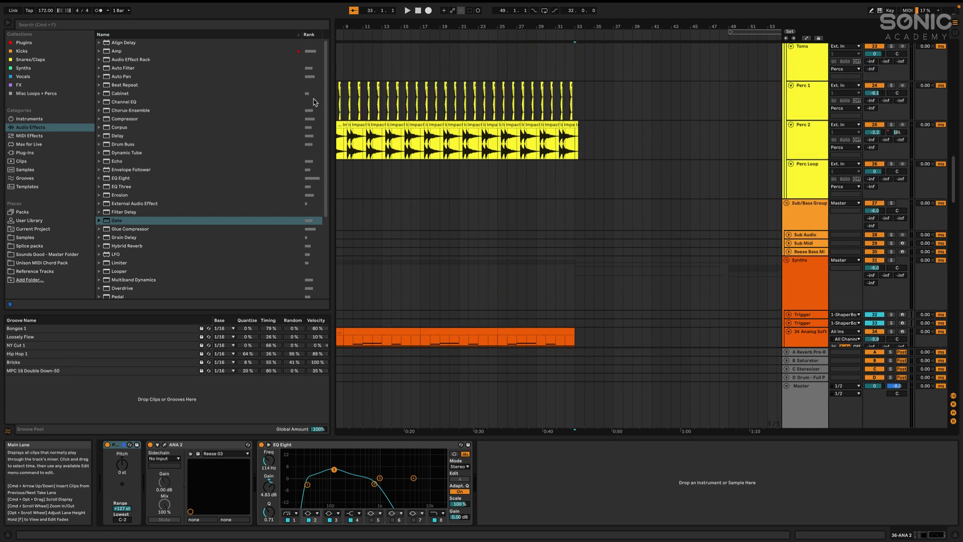
scroll(486, 121, up, 10)
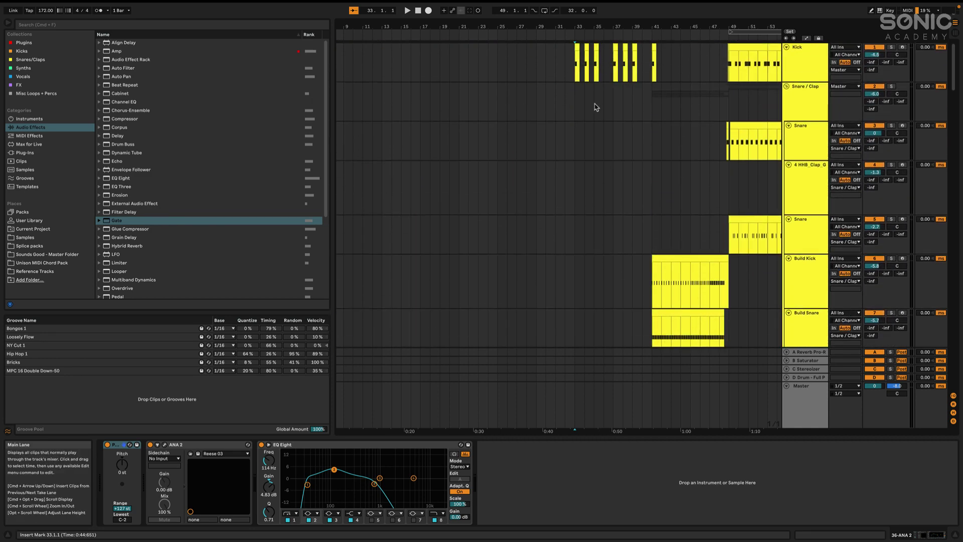
click(583, 113)
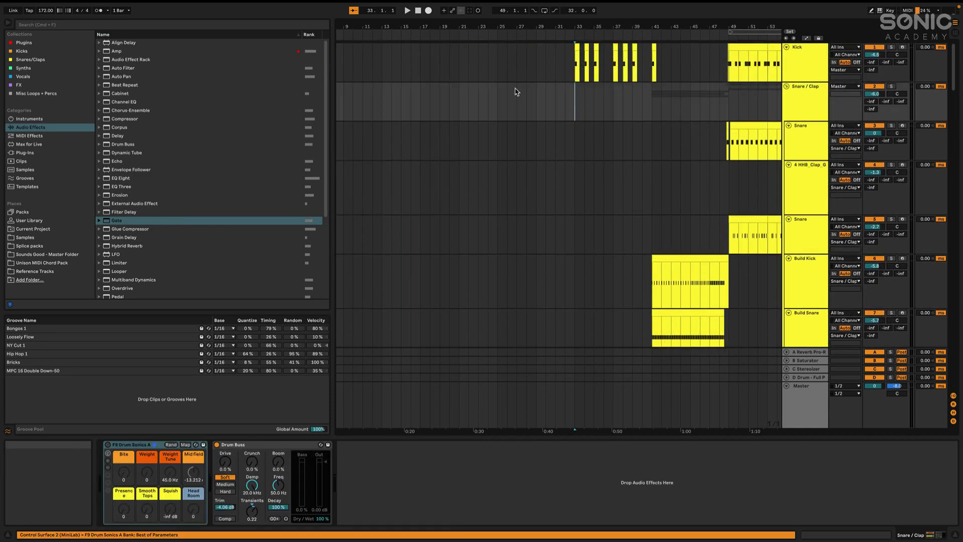
key(space)
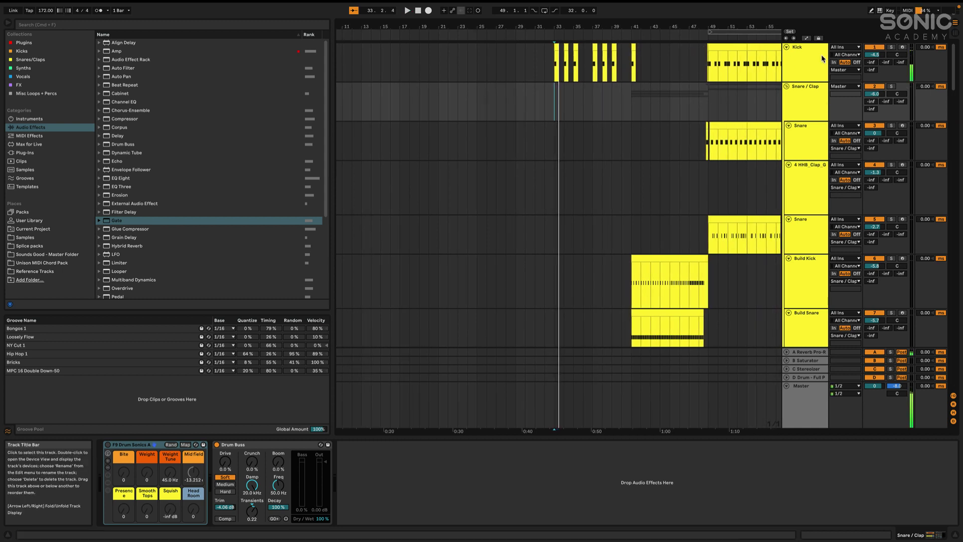
click(892, 47)
key(space)
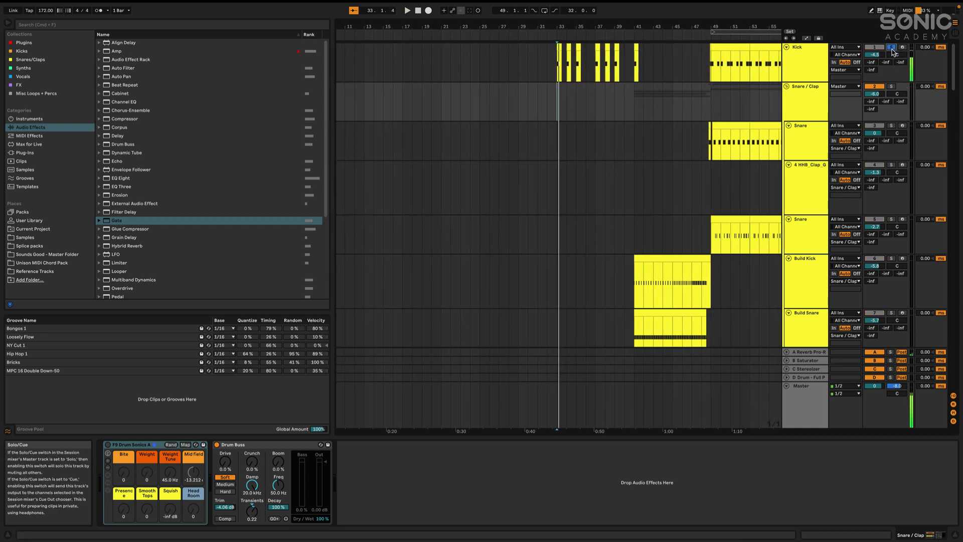
click(891, 47)
- Play the full mix from the first Kick clip at bar 33
scroll(552, 76, up, 3)
click(570, 68)
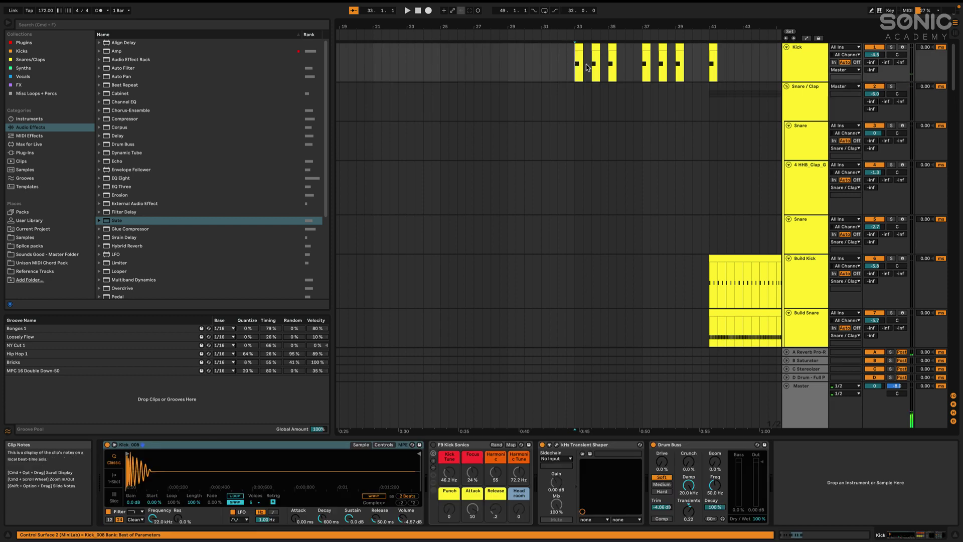
key(space)
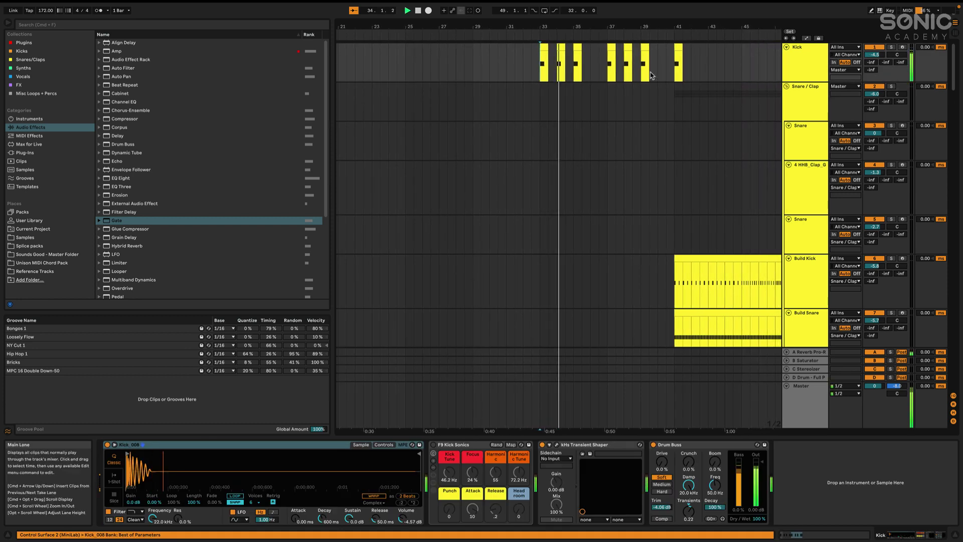
key(space)
- Look over the Crash and synth clips after bar 33, and select 39 ANA 2 through 41 ANA 2 from bar 49 to about bar 55
scroll(627, 135, down, 20)
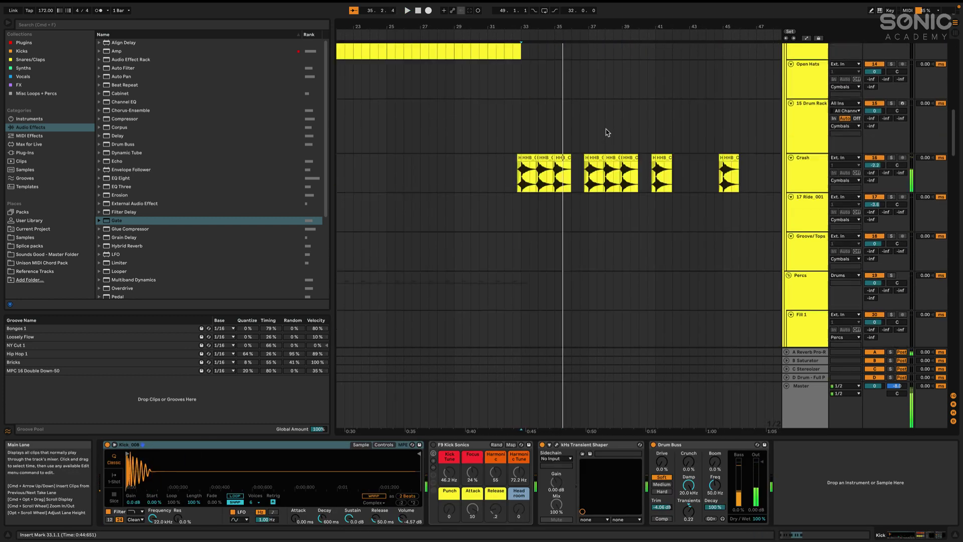
scroll(607, 132, up, 15)
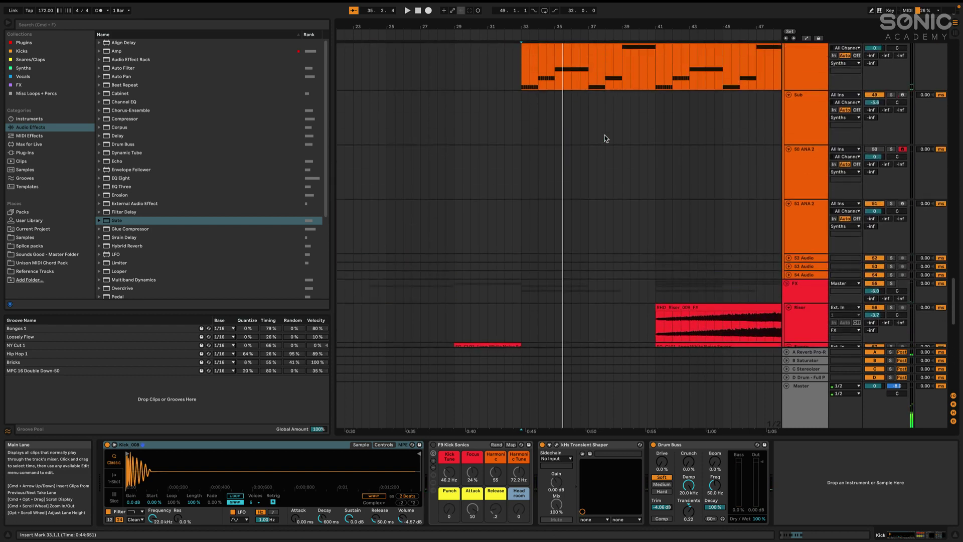
scroll(606, 138, down, 5)
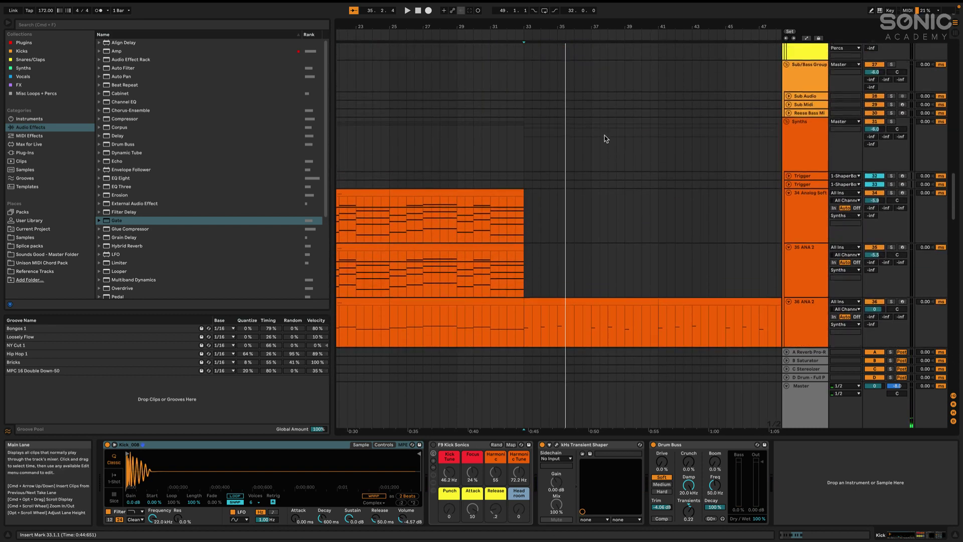
scroll(606, 138, left, 2)
scroll(605, 138, right, 10)
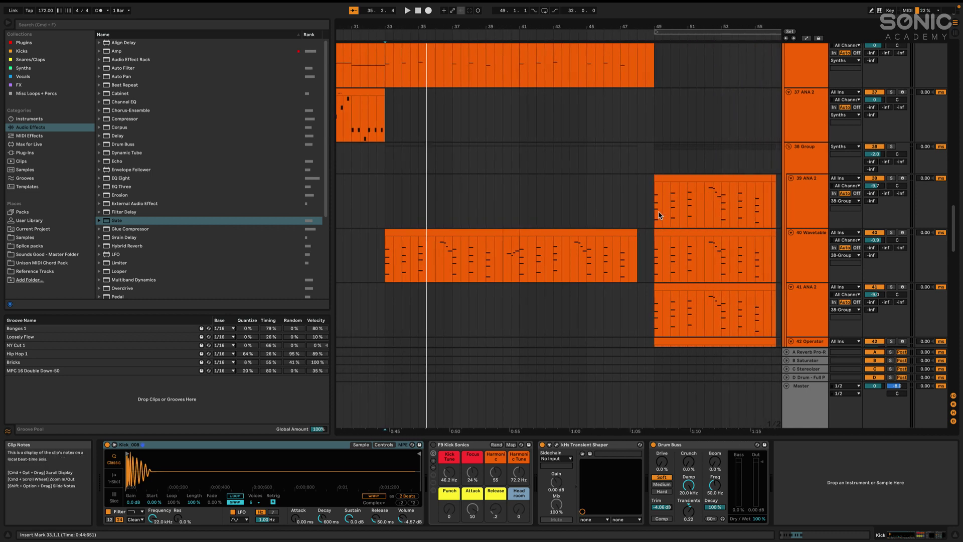
drag(659, 216, 756, 240)
drag(768, 282, 769, 294)
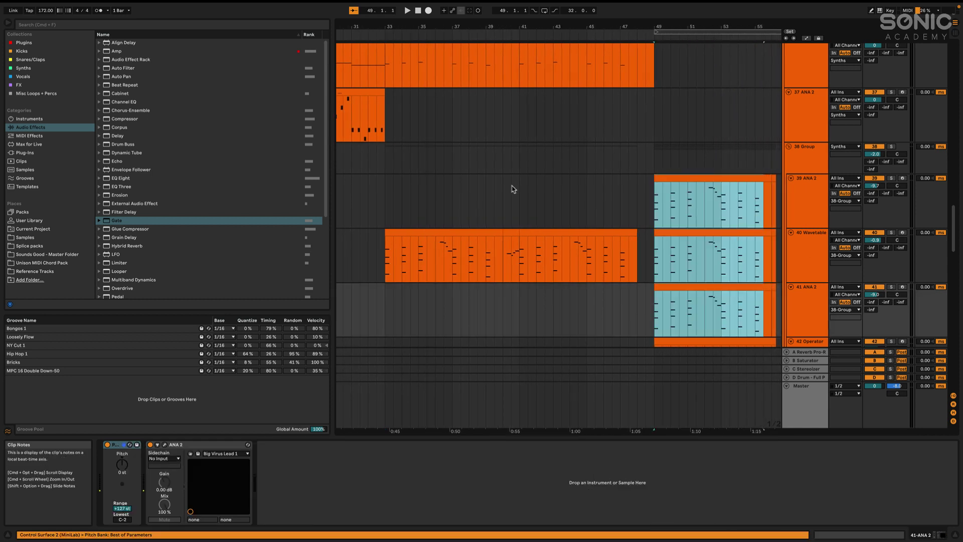
- Solo the 38 Group and listen to it from bar 33
click(385, 207)
click(891, 147)
key(space)
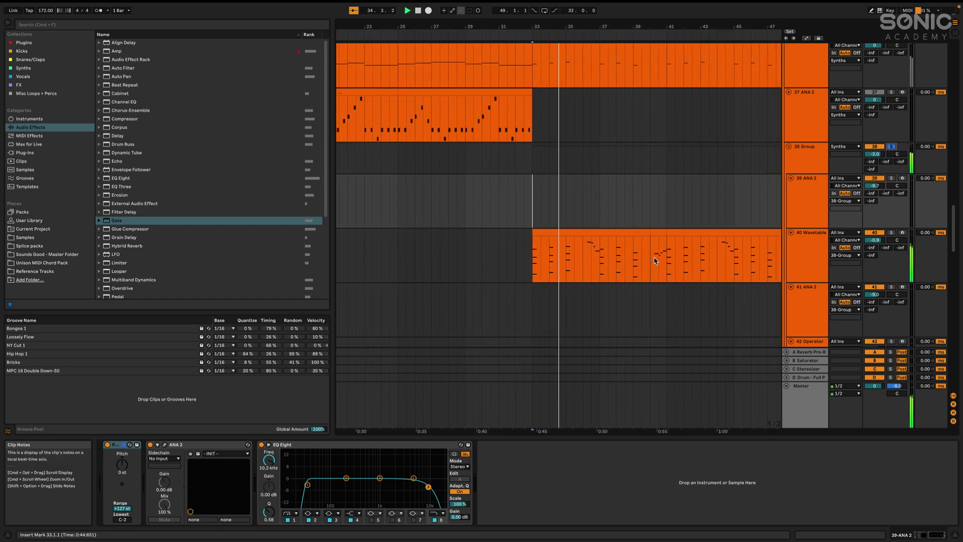
- Inspect the 40 Wavetable track's oscillator 2 settings and its effects chain
click(809, 232)
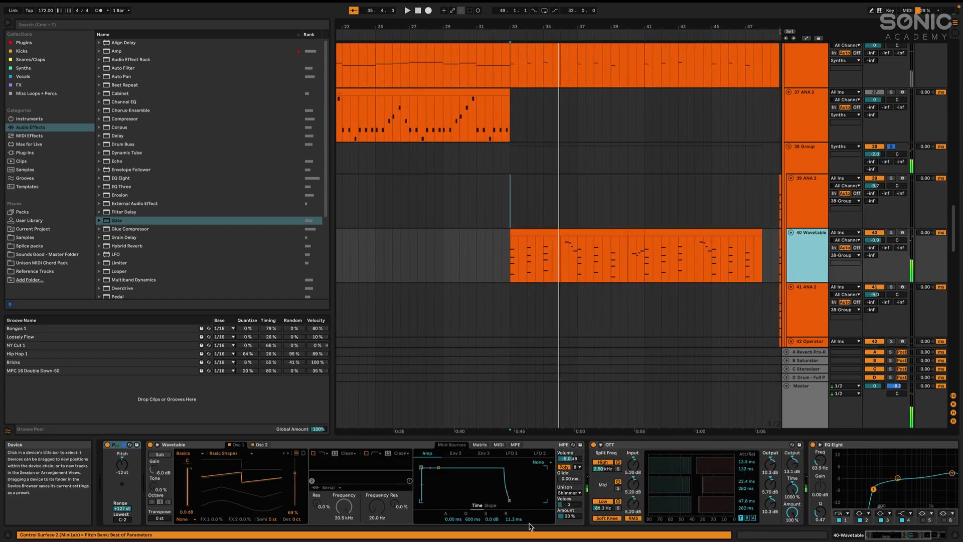
click(260, 445)
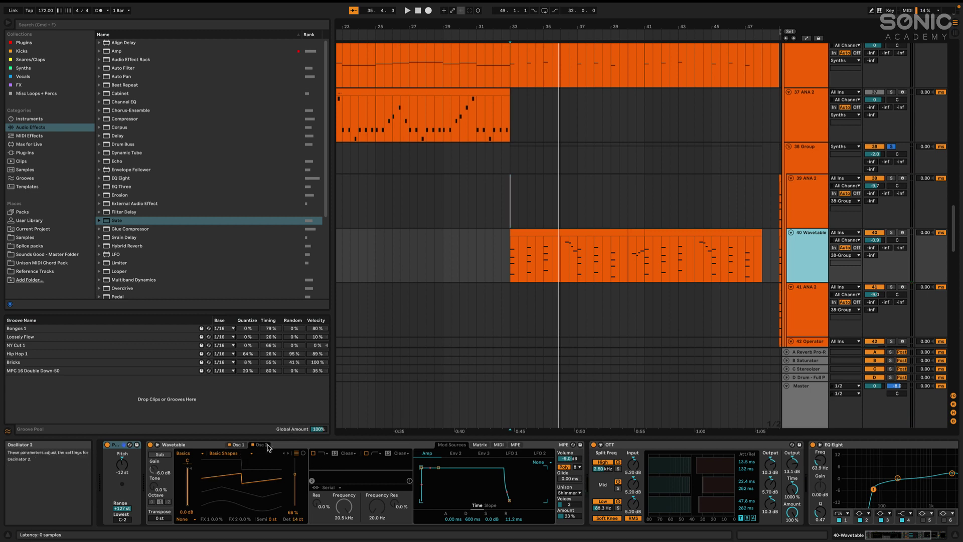
scroll(550, 467, right, 4)
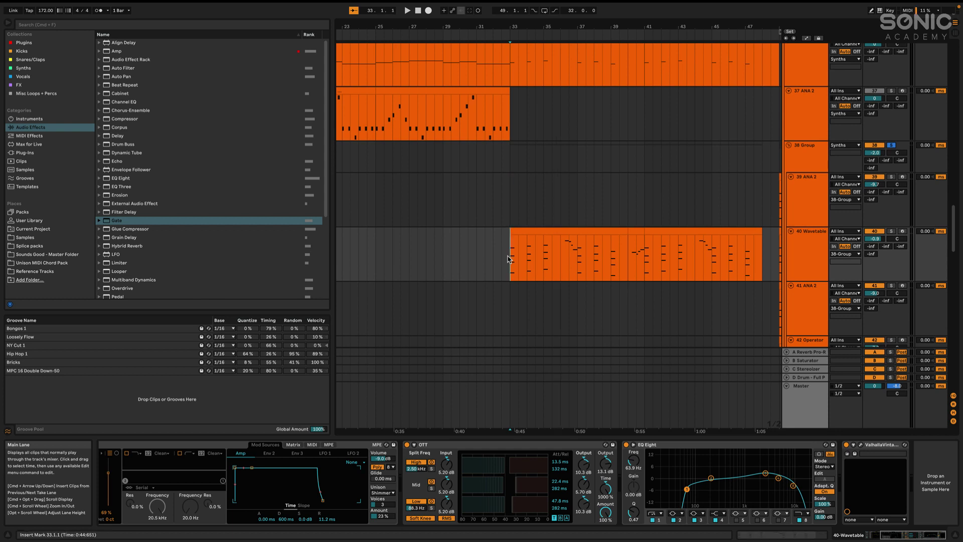
- Replay the soloed 38 Group from bar 33, and listen to 36 ANA 2 and 40 Wavetable soloed together
key(space)
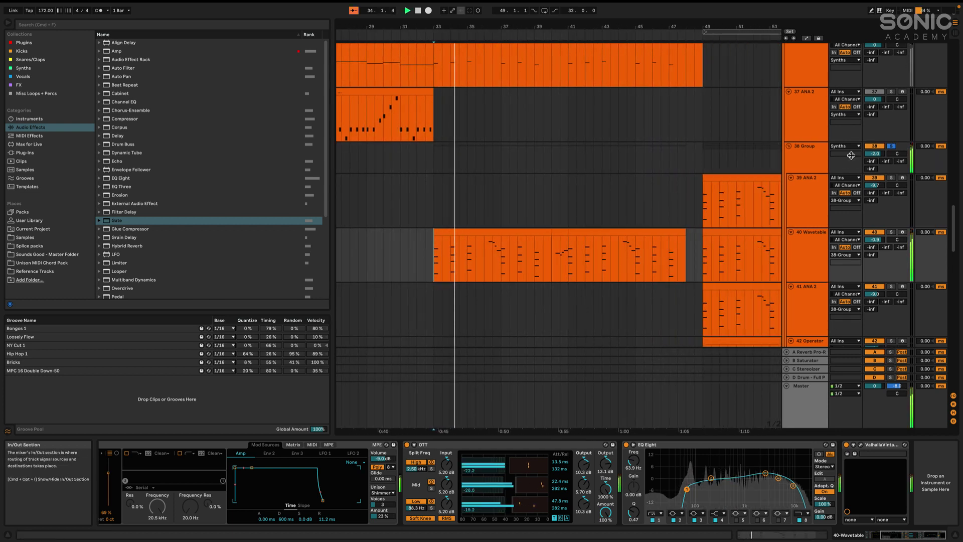
scroll(620, 133, up, 4)
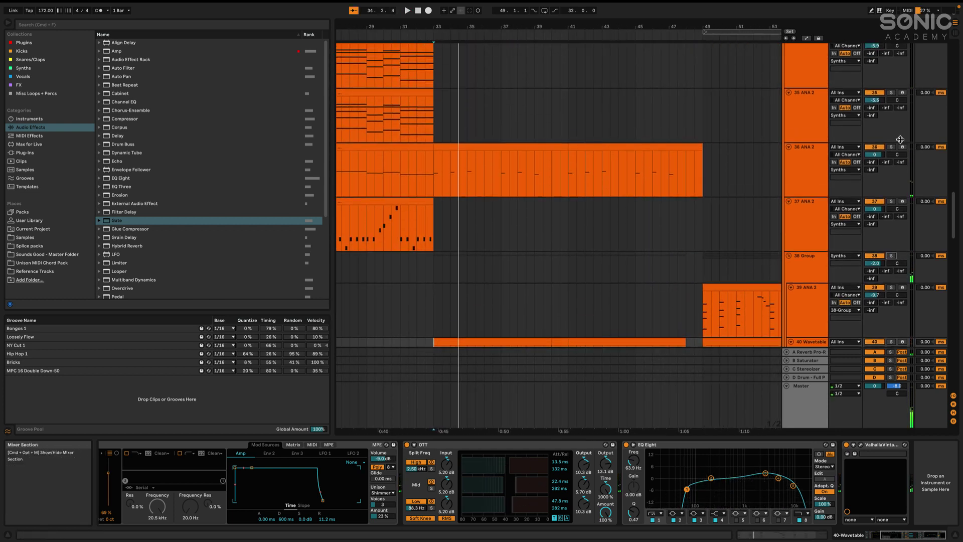
scroll(890, 166, down, 2)
click(891, 300)
key(space)
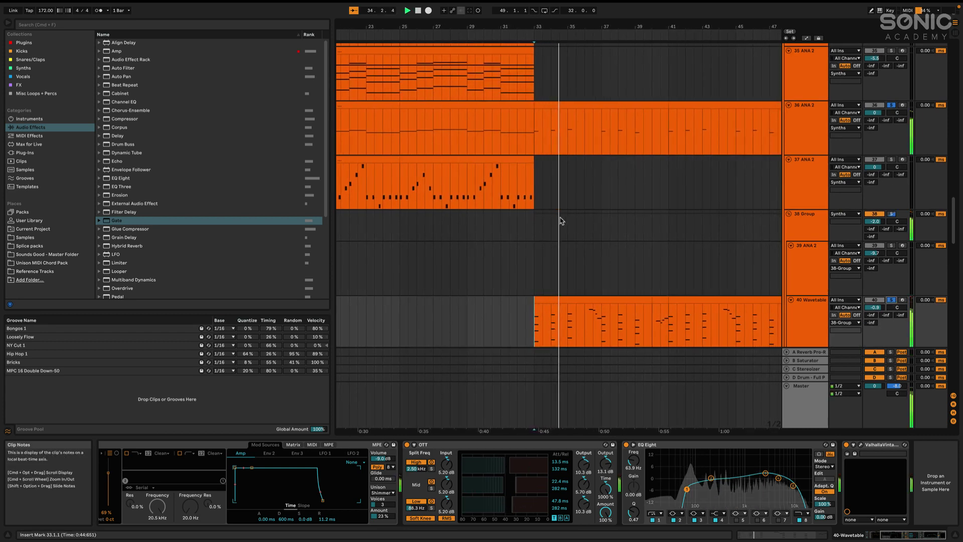
- Listen to the 48 Kontakt track soloed from bar 33 and look over the FX, vocal and drum clips around it
scroll(576, 228, down, 20)
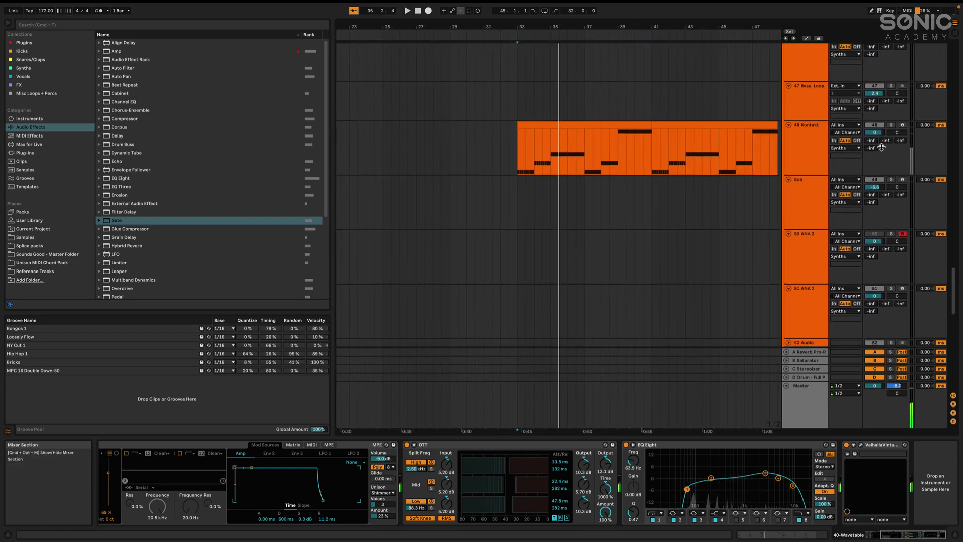
key(space)
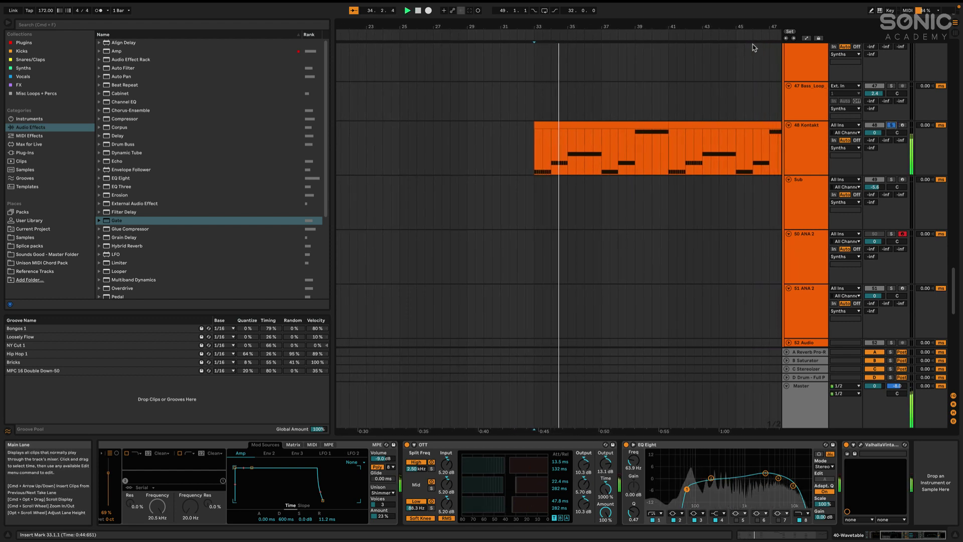
scroll(703, 118, down, 10)
scroll(702, 118, up, 5)
scroll(703, 120, down, 8)
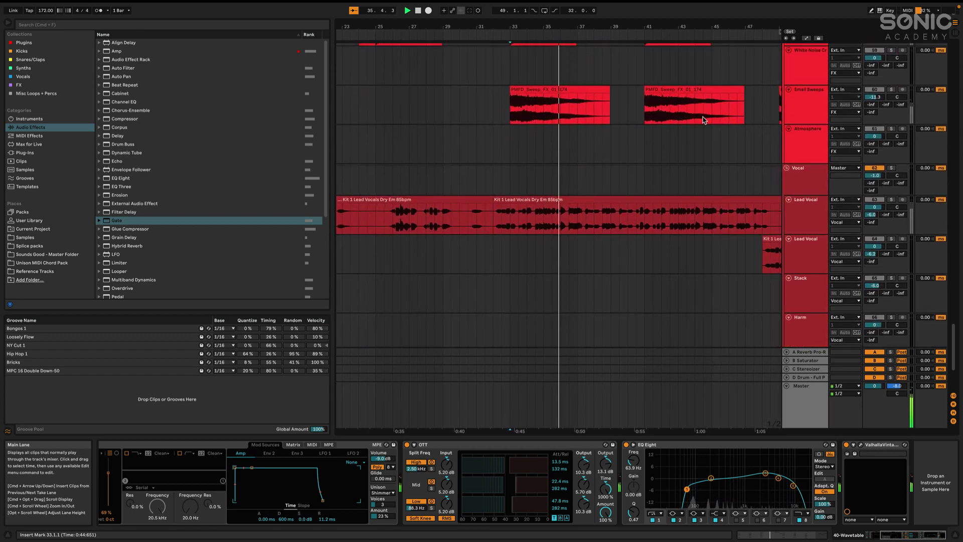
scroll(702, 119, up, 20)
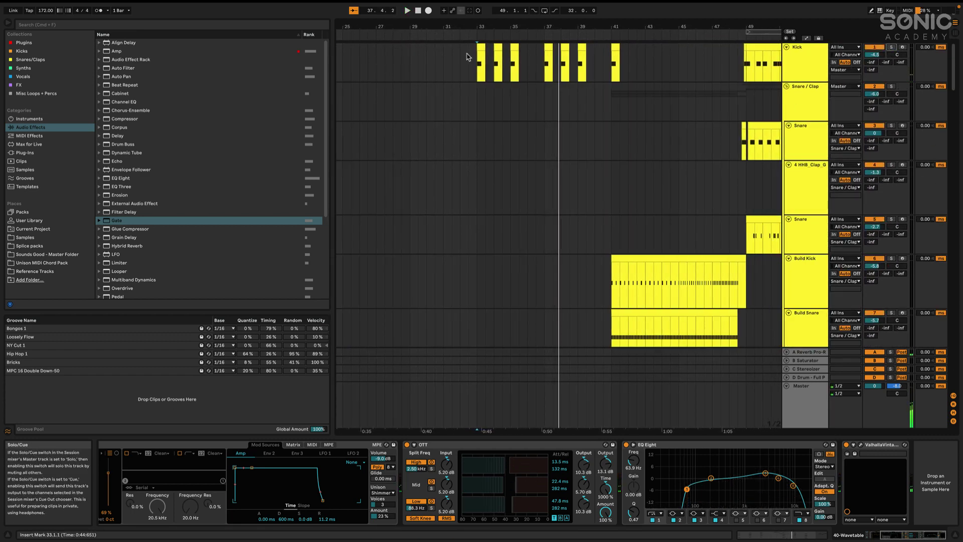
- Play the full arrangement from bar 30.3.1 and look over the percussion, synth, vocal and FX clips leading into bar 41
click(468, 58)
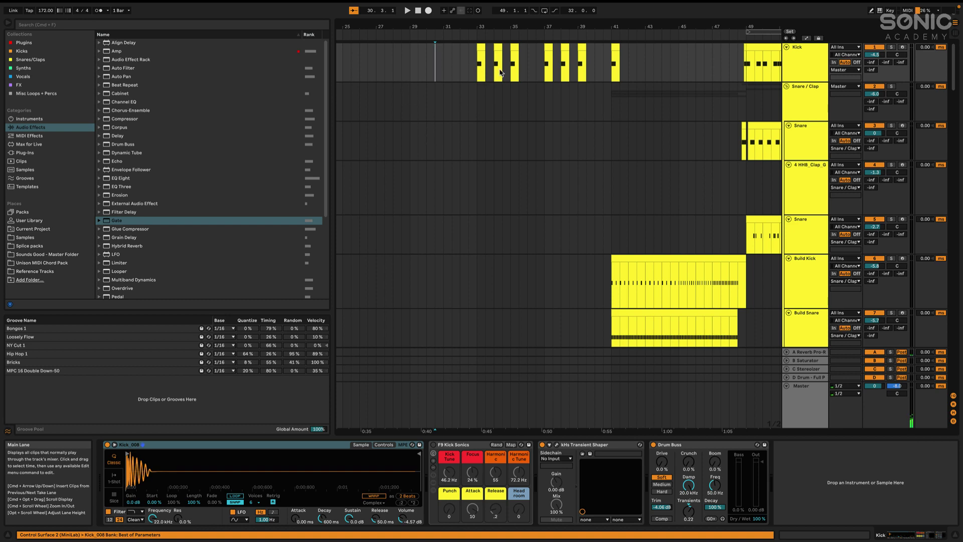
scroll(635, 157, down, 10)
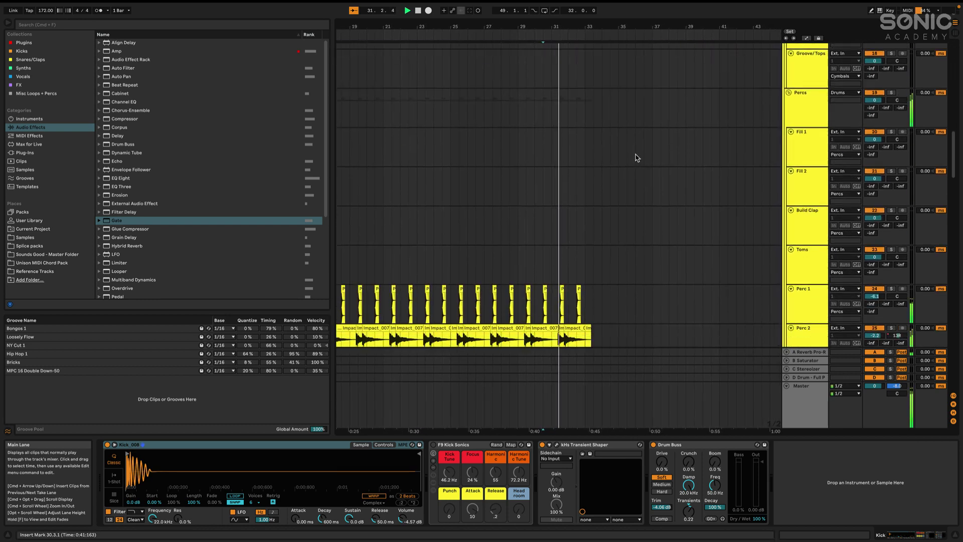
scroll(635, 157, up, 10)
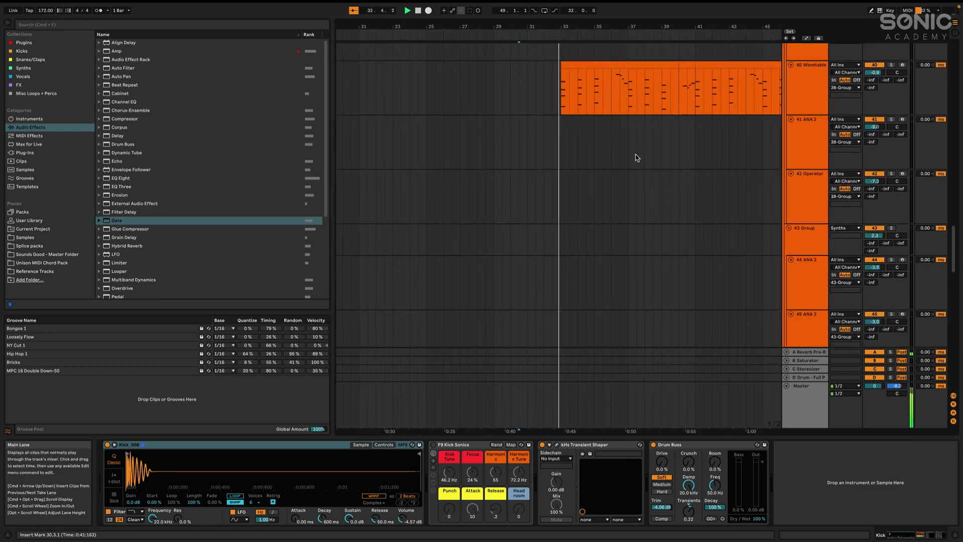
scroll(636, 157, down, 10)
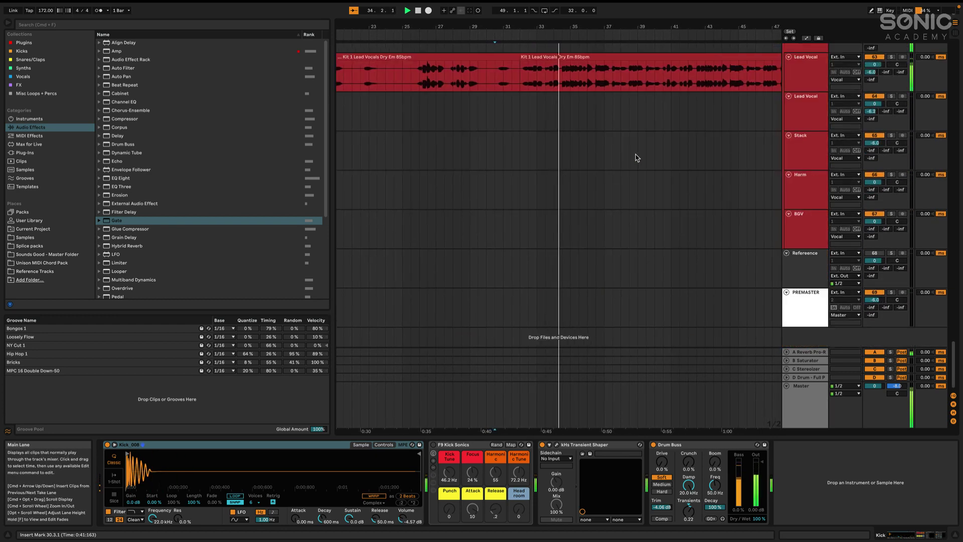
scroll(636, 158, down, 5)
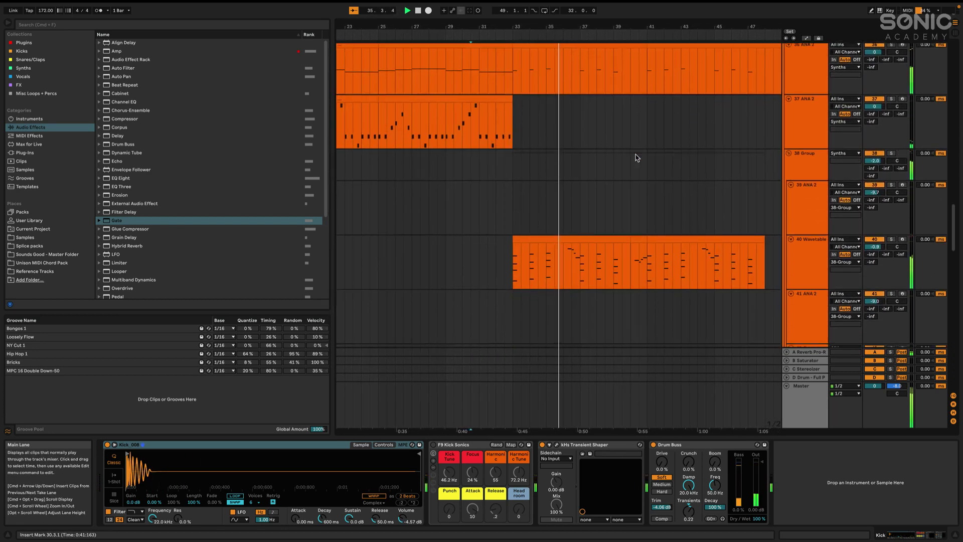
scroll(635, 158, down, 10)
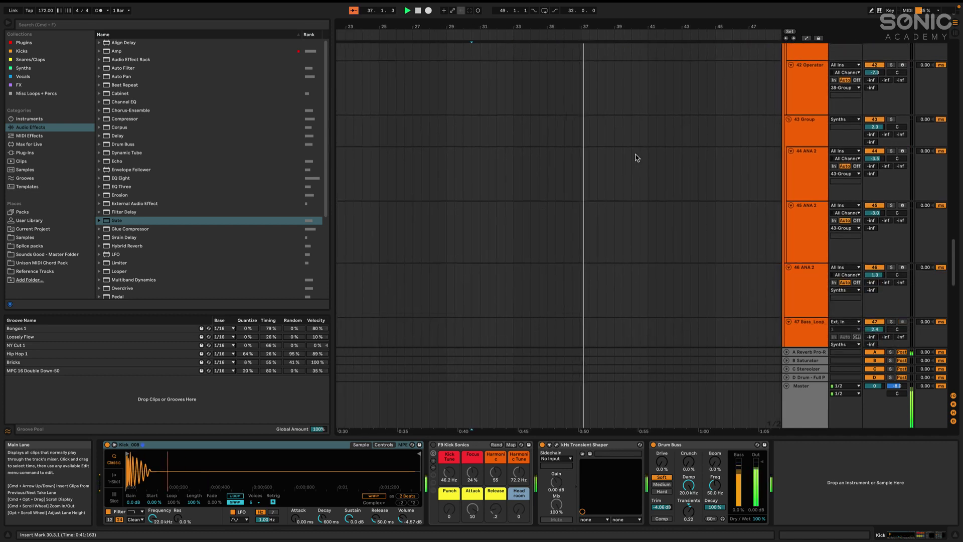
scroll(636, 157, down, 5)
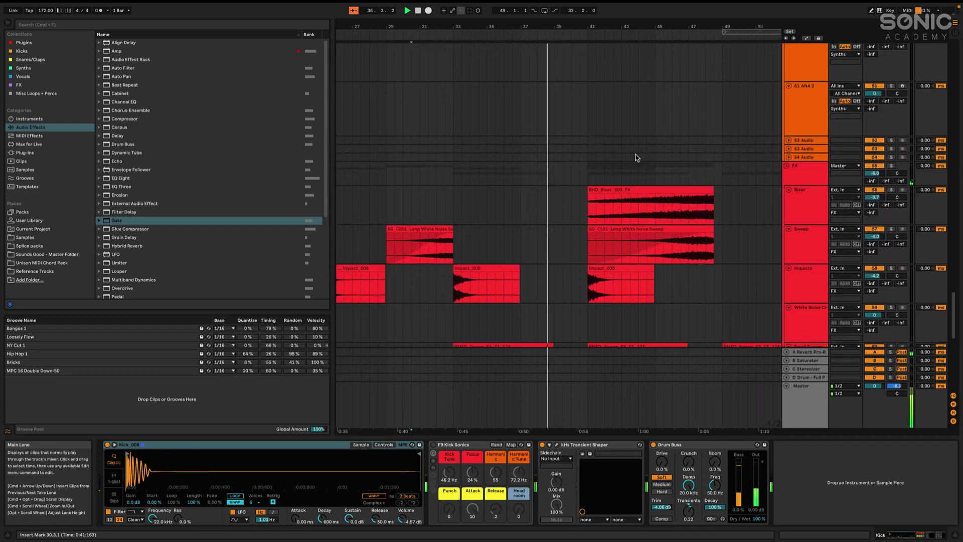
scroll(636, 158, right, 3)
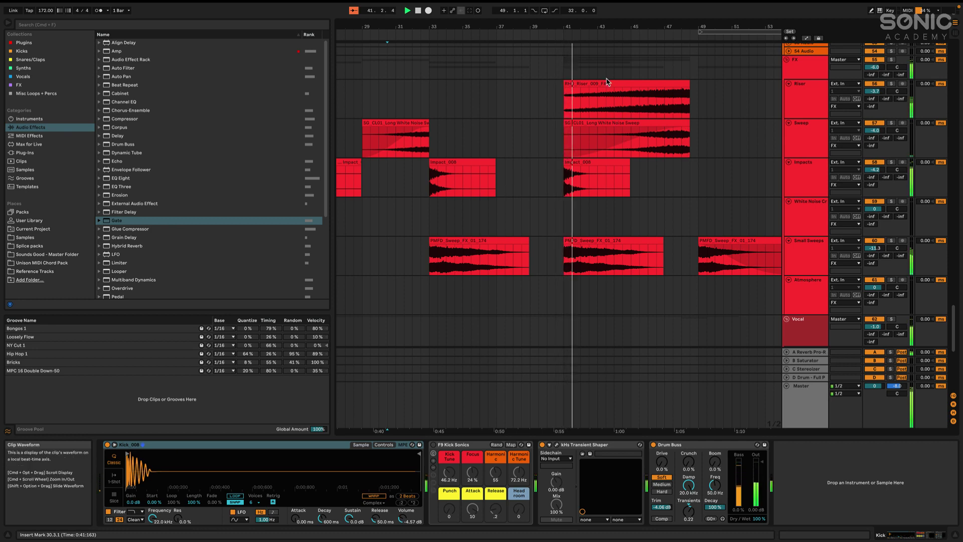
- Solo the Build Kick, Build Snare and Build Clap tracks together and listen to them from bar 41
scroll(607, 81, up, 20)
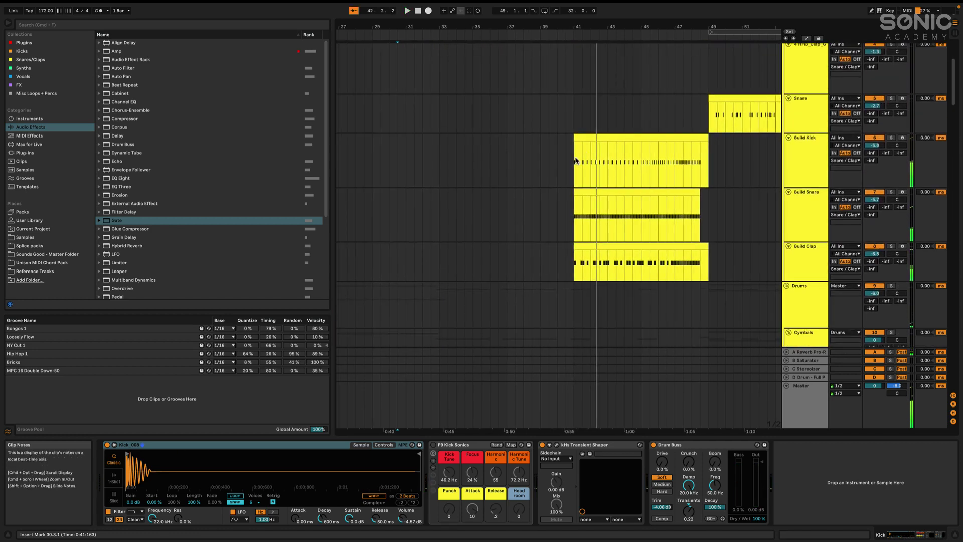
click(576, 161)
key(space)
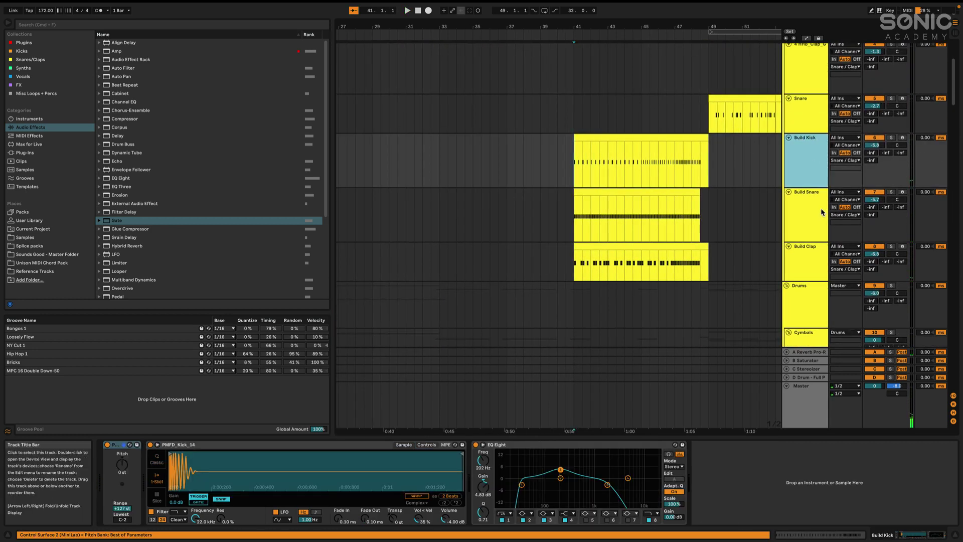
click(828, 270)
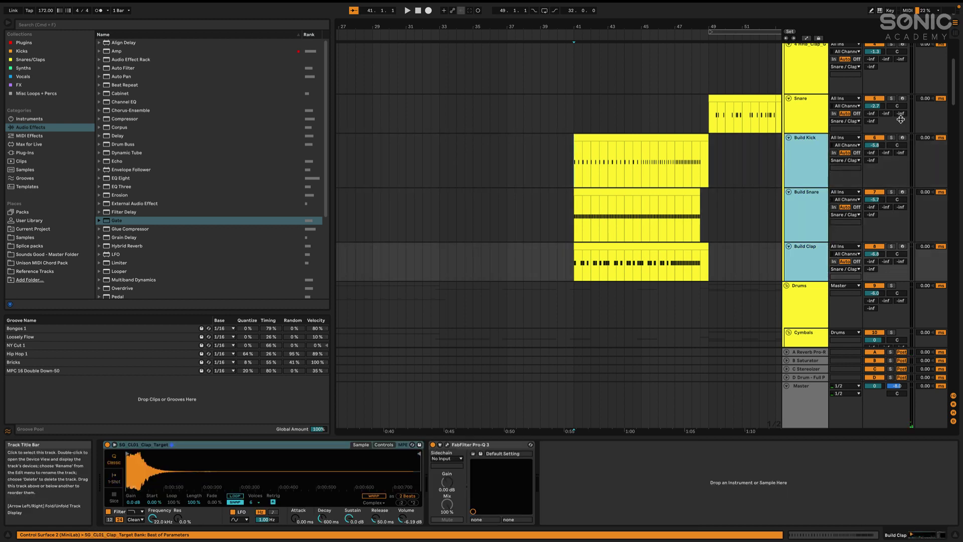
click(891, 138)
key(space)
scroll(632, 191, up, 5)
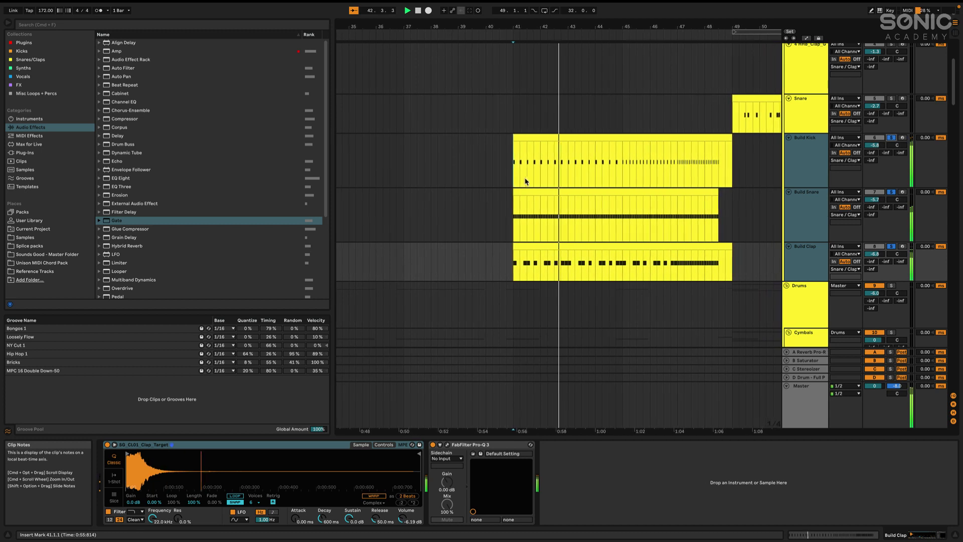
- Inspect the Build Snare track's sampler controls and select its clip starting at bar 41
click(806, 192)
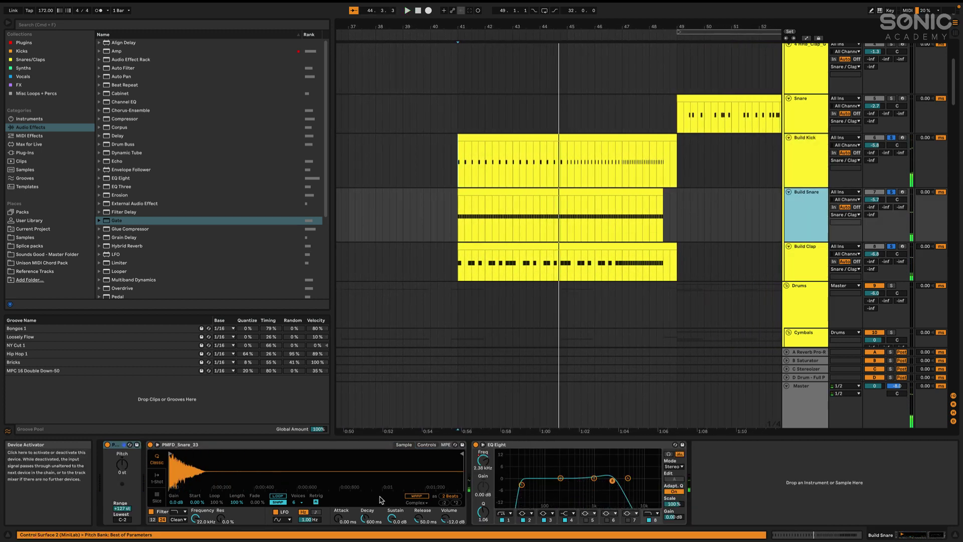
click(425, 444)
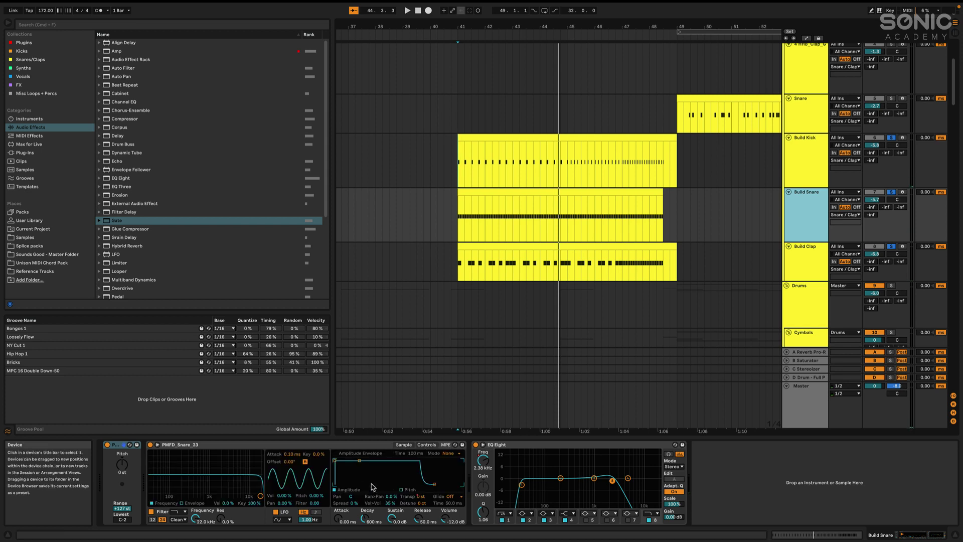
click(491, 192)
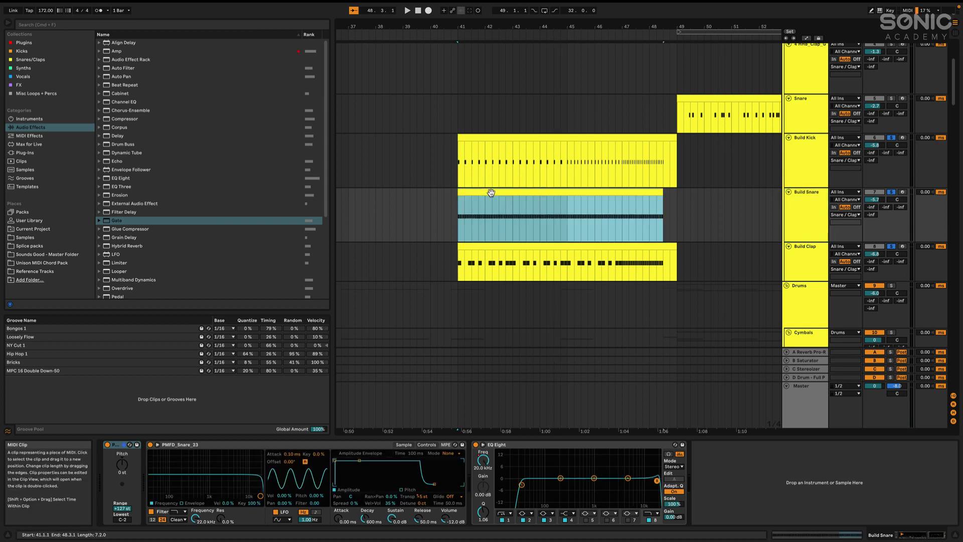
- Solo only the Build Snare track and listen to its clip from bar 41
click(890, 194)
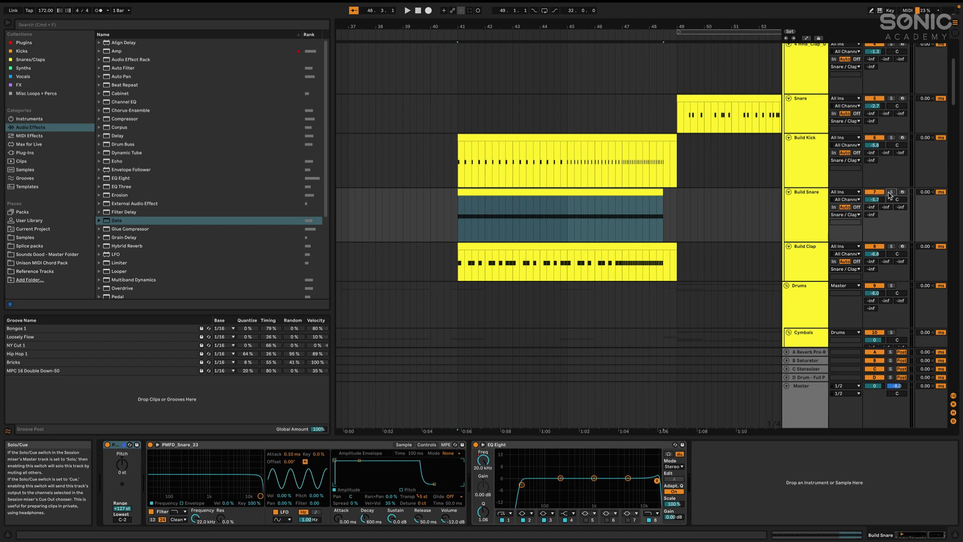
click(586, 194)
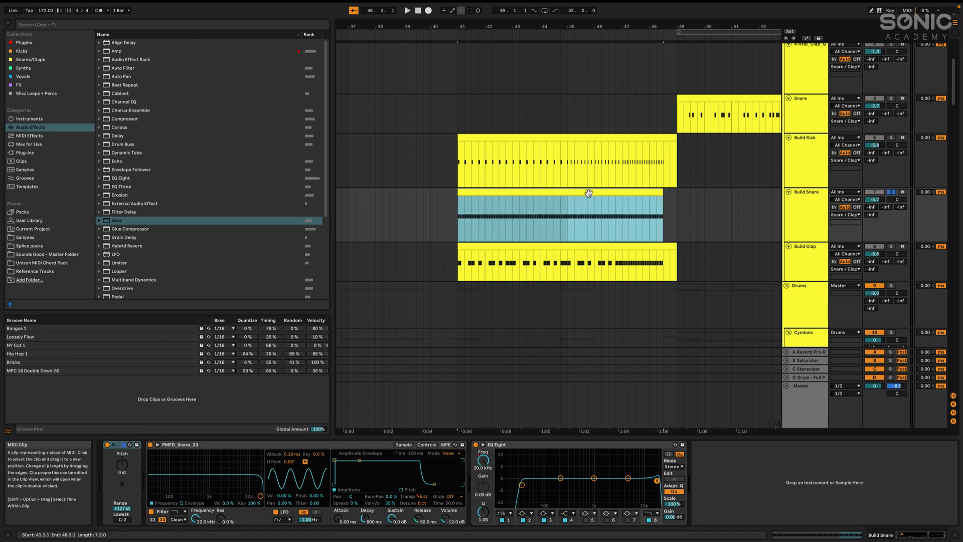
key(space)
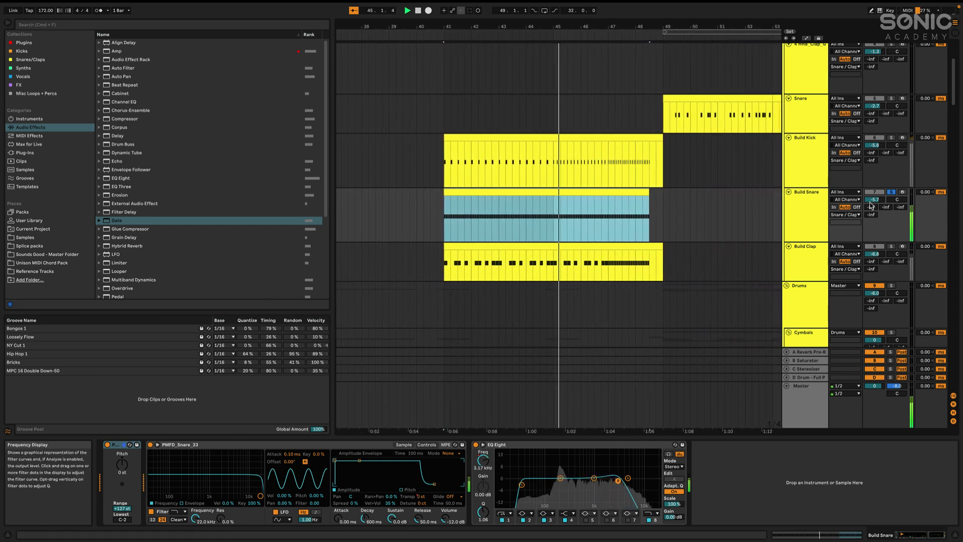
scroll(887, 191, down, 2)
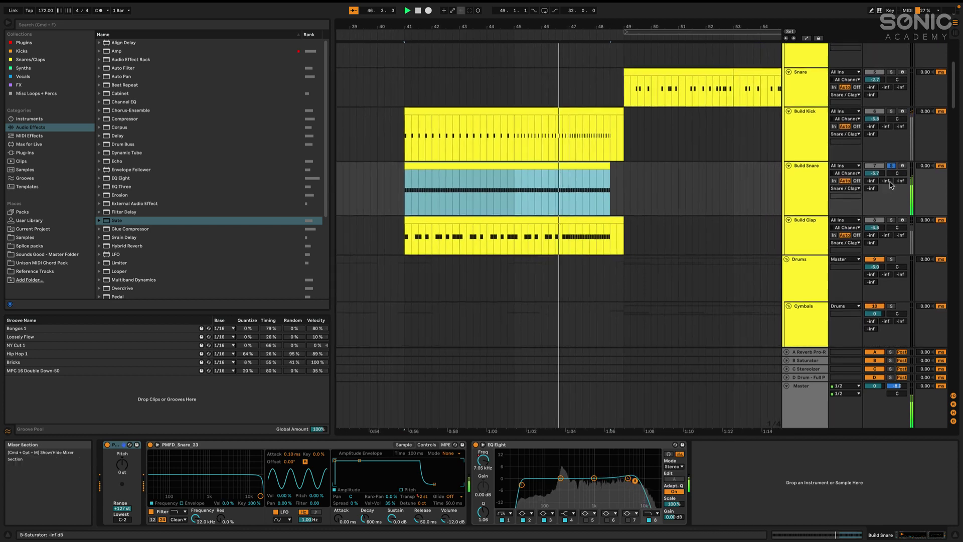
scroll(891, 180, up, 1)
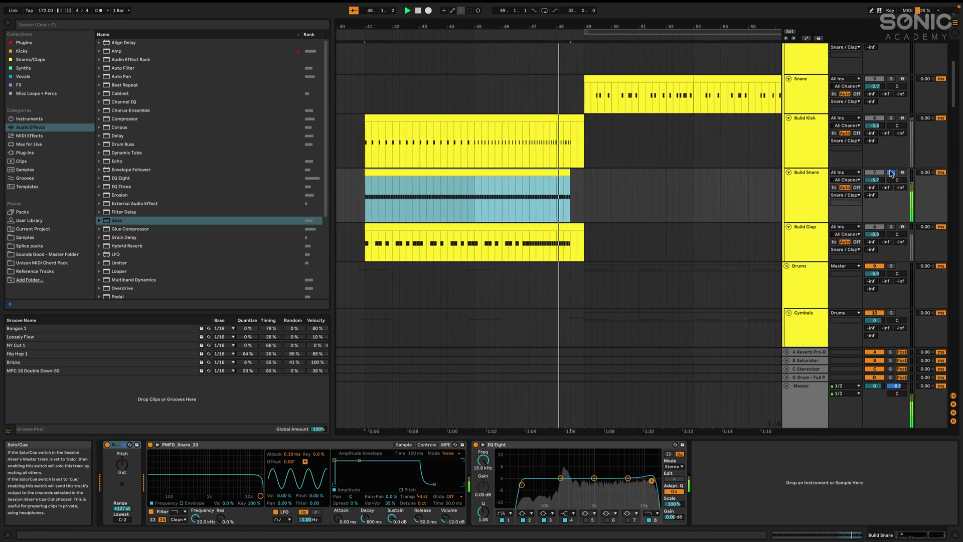
- Clear the solos and play the full build from bar 40.4.1, looking over the build drum clips
click(891, 174)
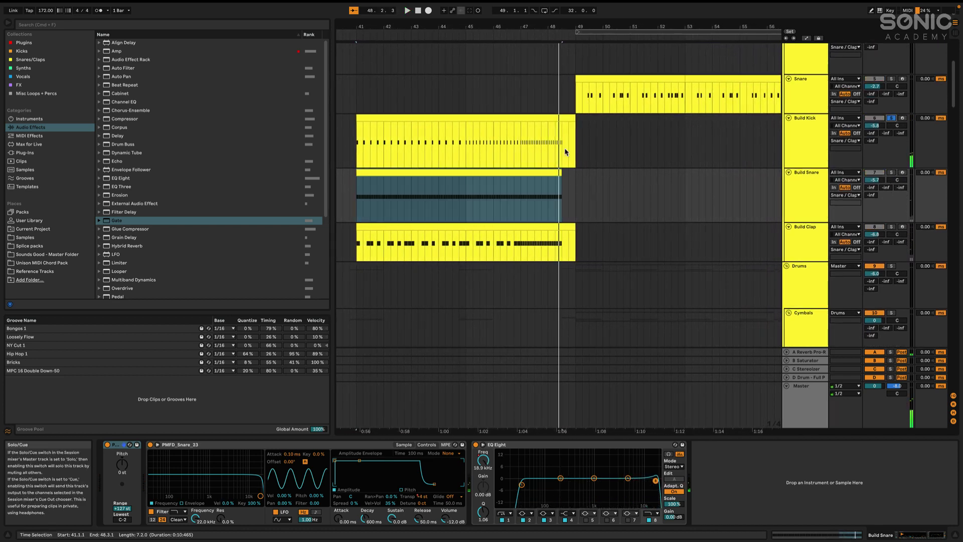
click(353, 146)
key(space)
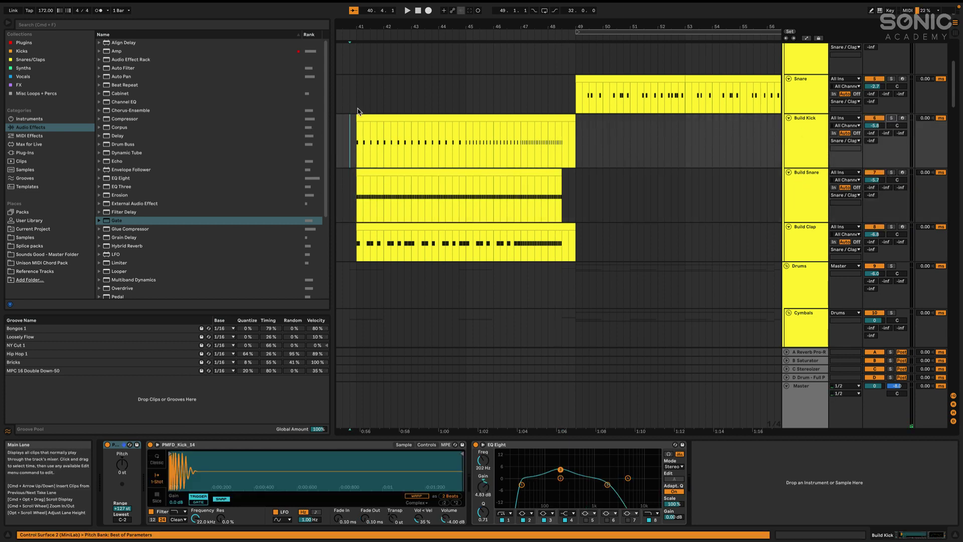
key(space)
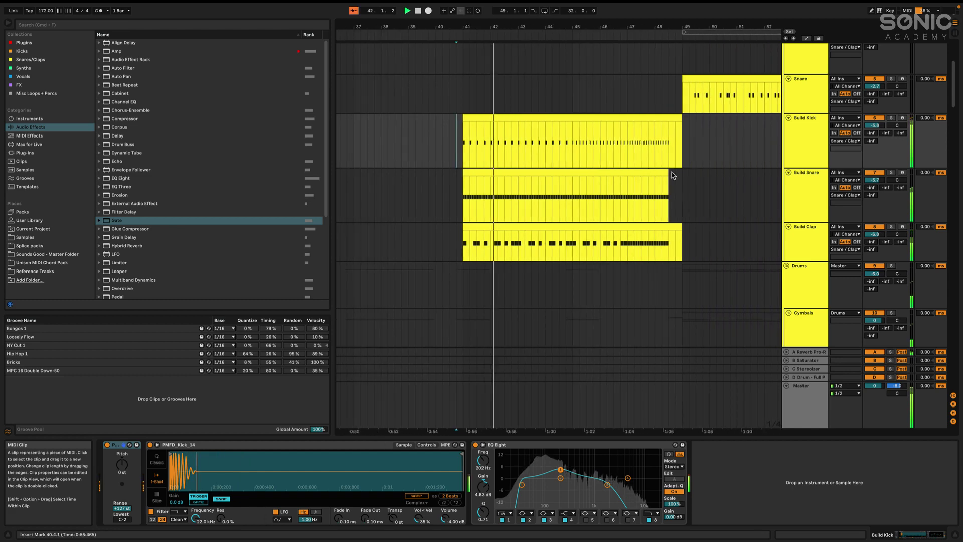
scroll(672, 175, down, 2)
scroll(672, 175, up, 3)
scroll(673, 175, down, 2)
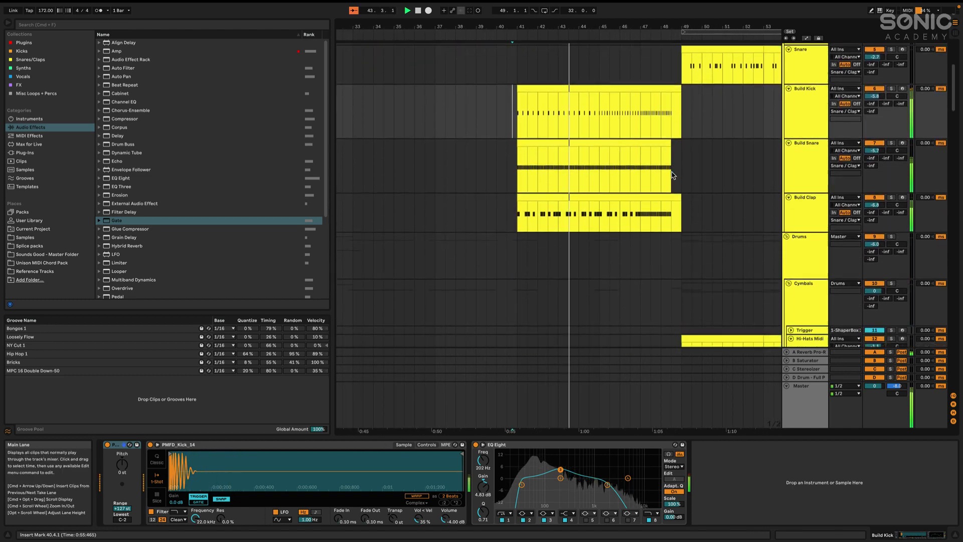
- Look over the hi-hat, drum rack, crash and ride clips around bar 48 during playback up to the drop
scroll(672, 175, down, 6)
scroll(672, 175, up, 3)
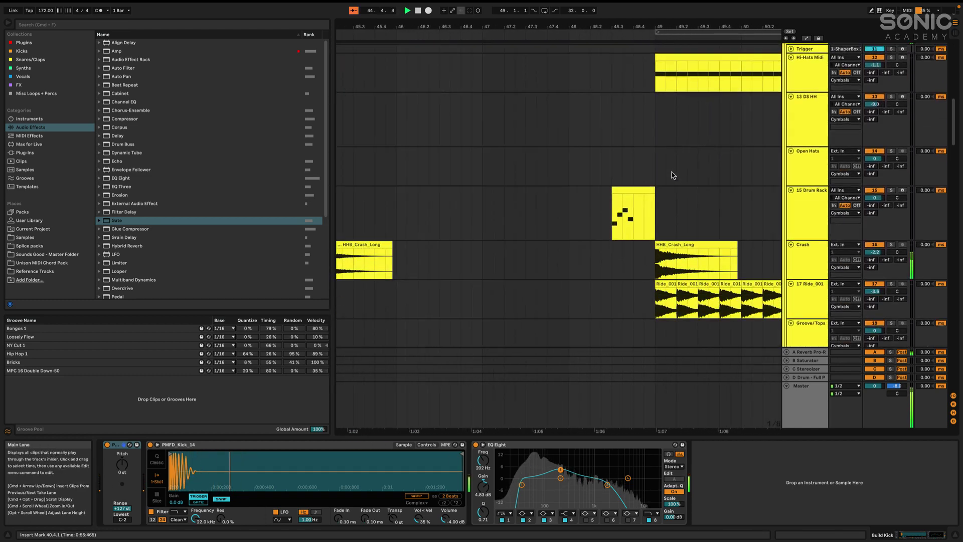
scroll(671, 176, down, 2)
scroll(565, 144, down, 3)
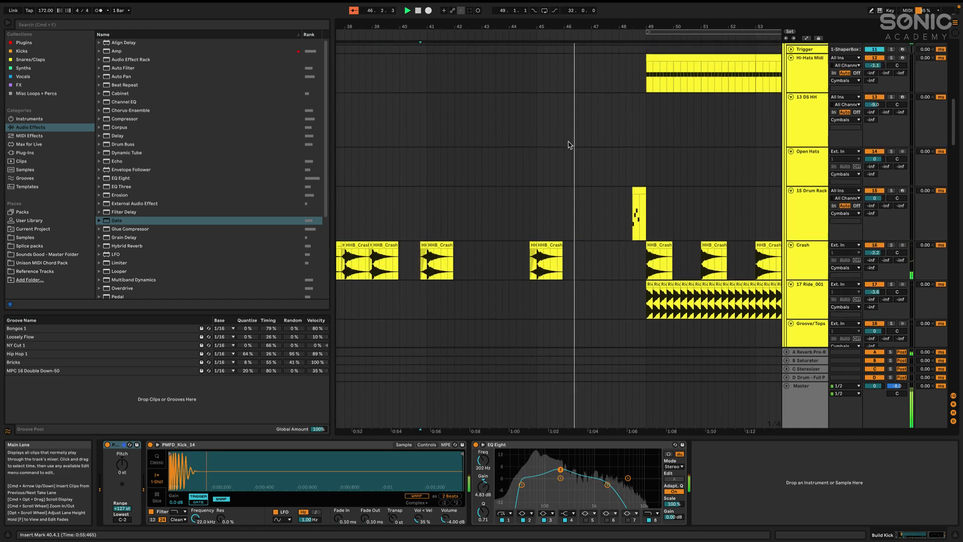
scroll(576, 144, up, 3)
scroll(701, 161, down, 4)
scroll(675, 146, up, 2)
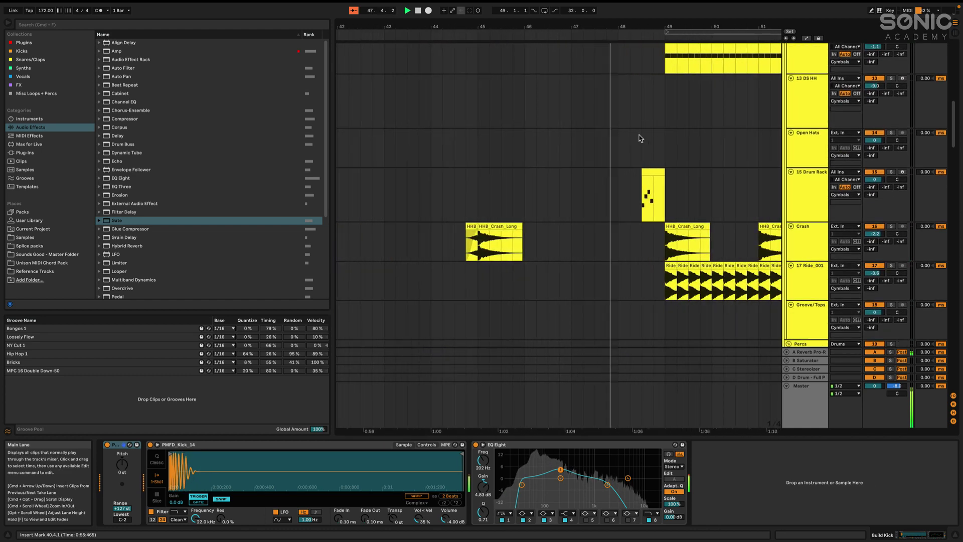
key(space)
- Solo the 15 Drum Rack track and listen to its tom fill from bar 48.2.1
scroll(707, 204, right, 3)
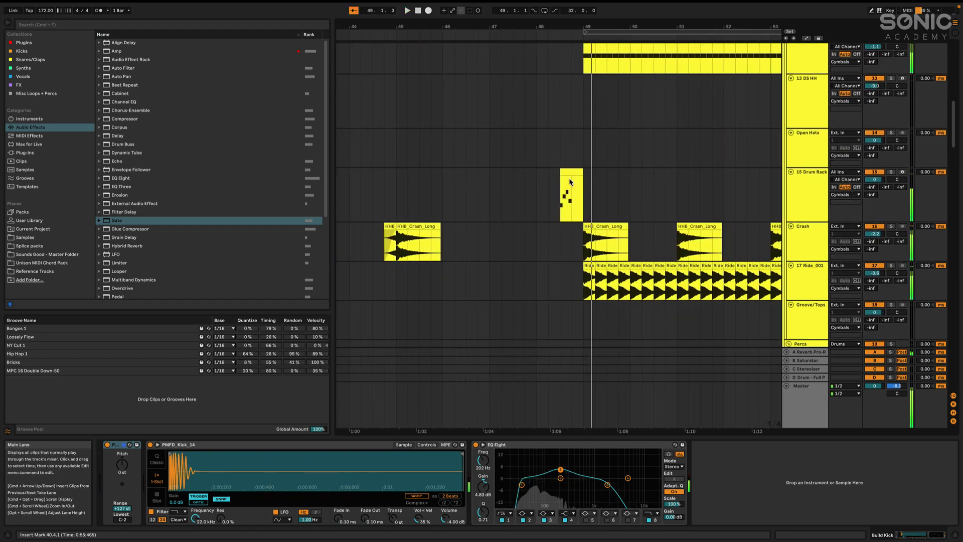
click(618, 211)
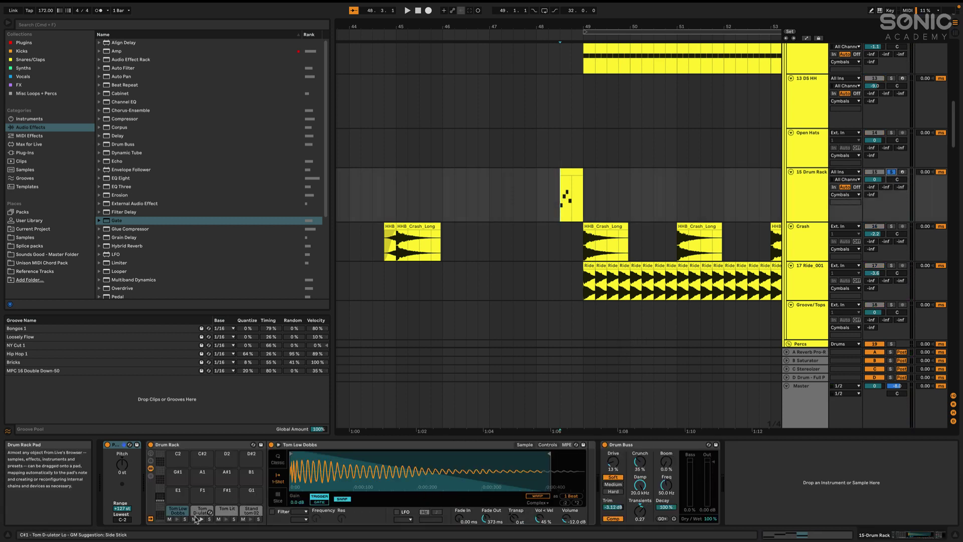
key(space)
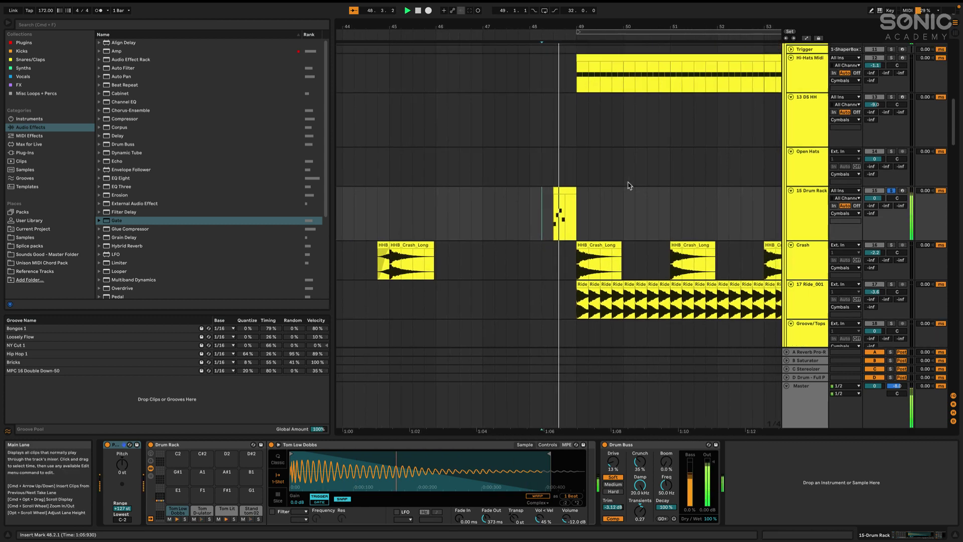
- Clear the drum rack solo and play the full mix from bar 48.1.1, looking over the kick and snare clips
scroll(624, 189, up, 8)
scroll(535, 105, up, 2)
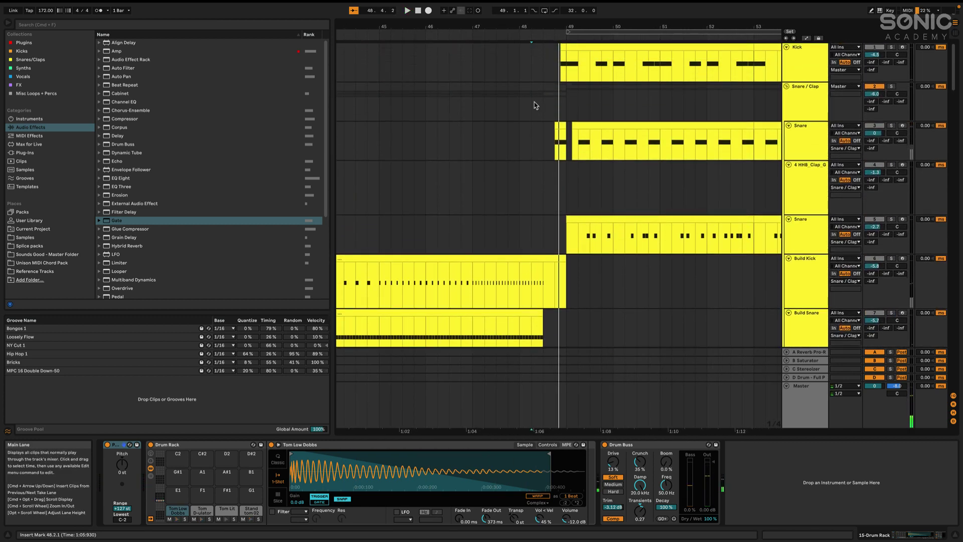
click(553, 53)
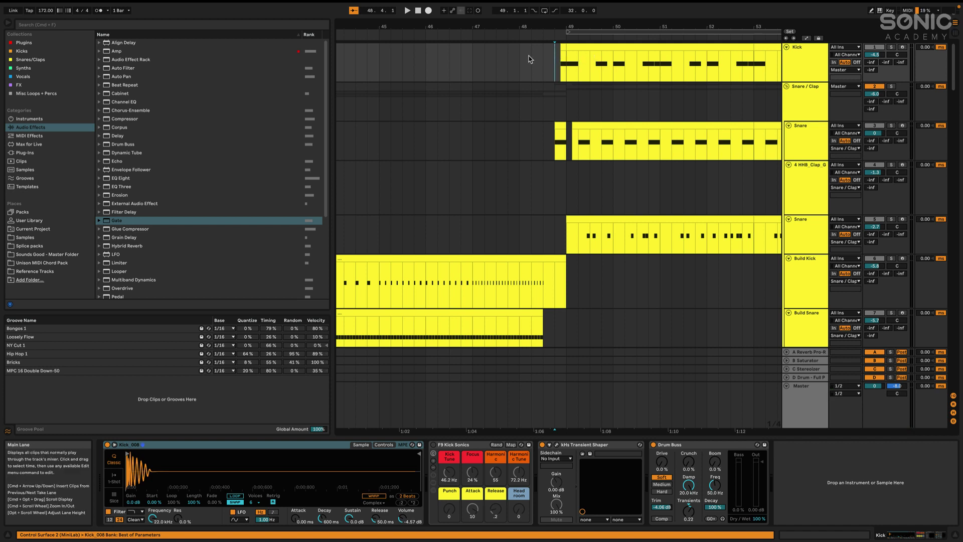
click(891, 48)
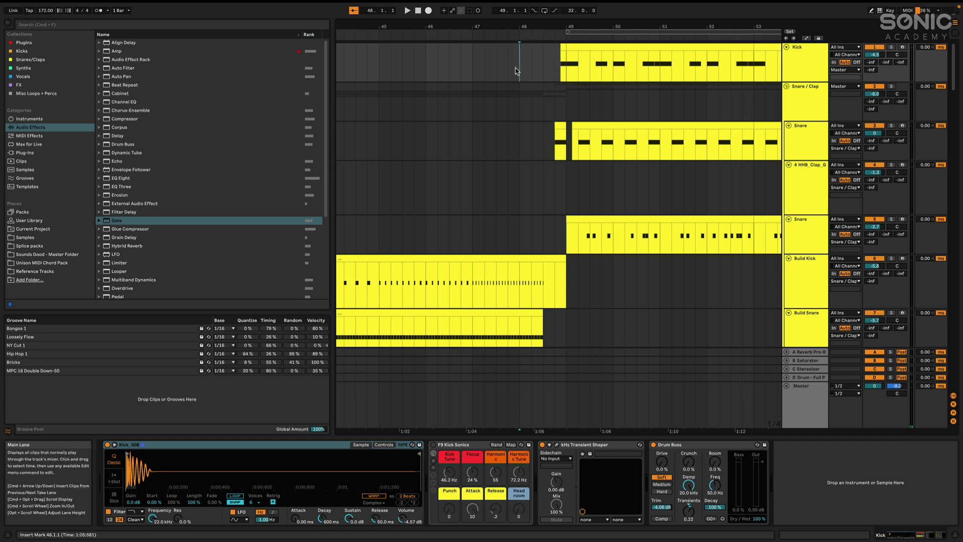
key(space)
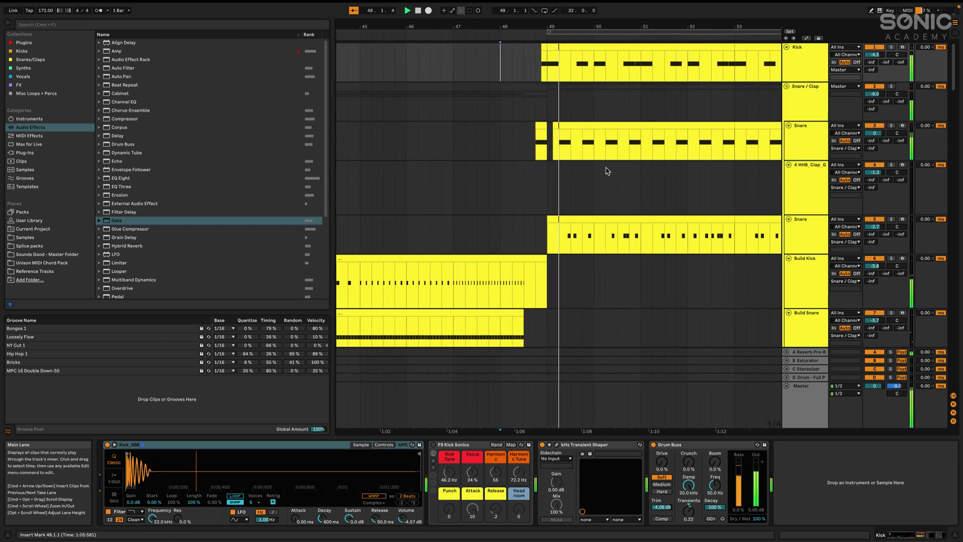
scroll(607, 171, down, 3)
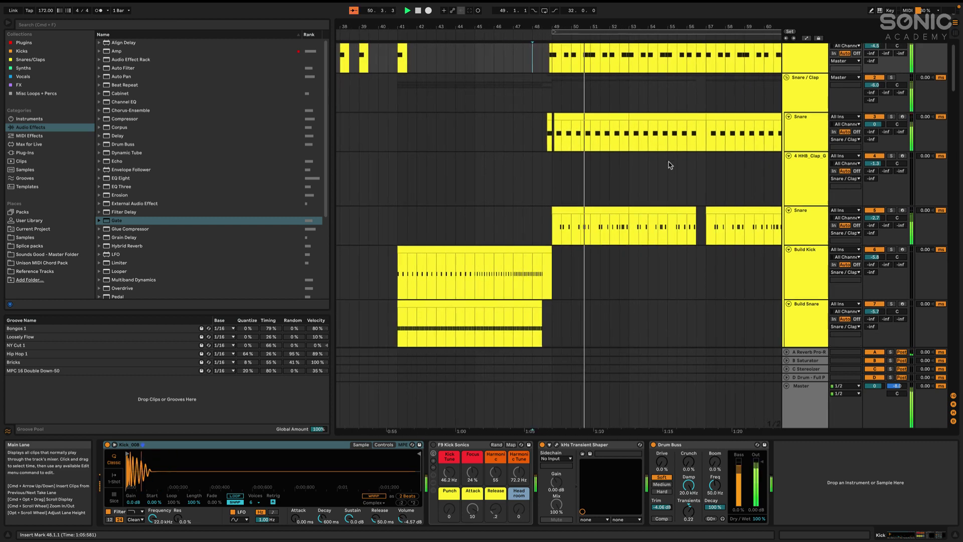
- Stop playback and solo the Kick track together with the Snare / Clap and Drums groups
scroll(671, 164, up, 1)
click(800, 66)
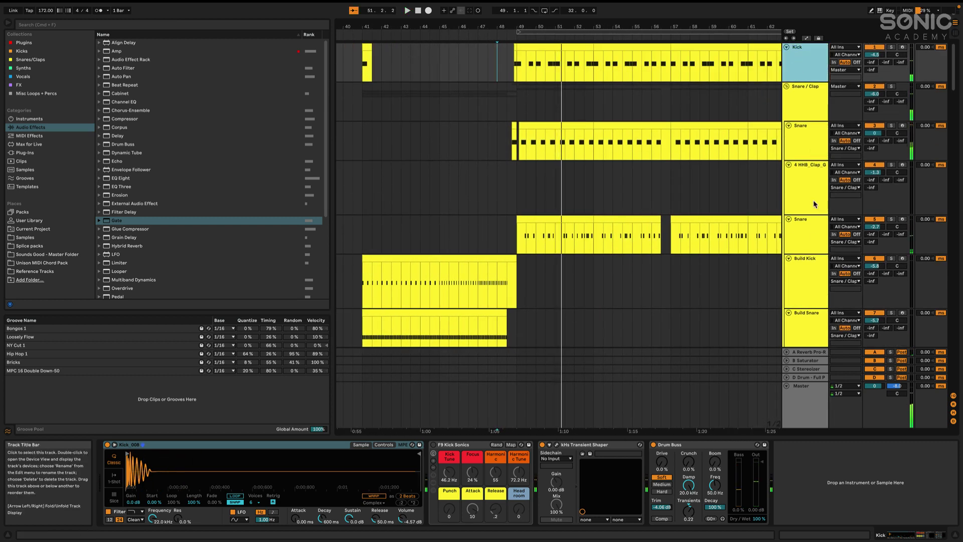
click(811, 97)
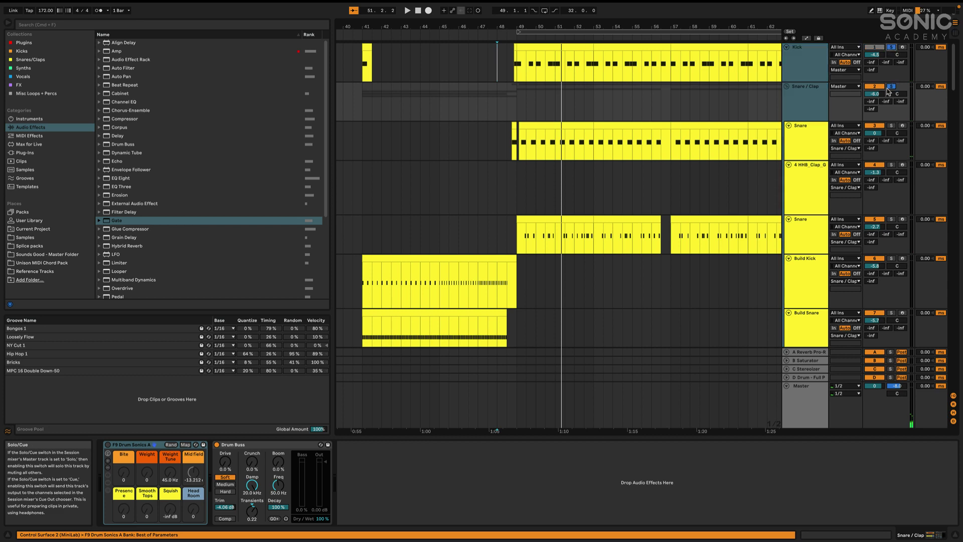
scroll(763, 155, down, 10)
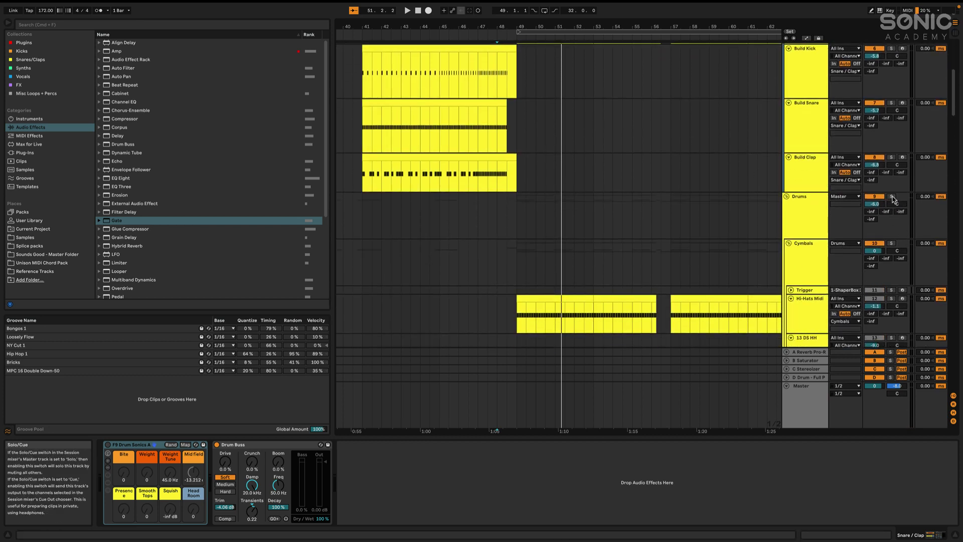
- Play the soloed drums from bar 49.1.1, looking over the hi-hat, cymbal, kick and snare clips of the drop
scroll(555, 139, up, 6)
scroll(554, 139, down, 20)
scroll(554, 139, up, 9)
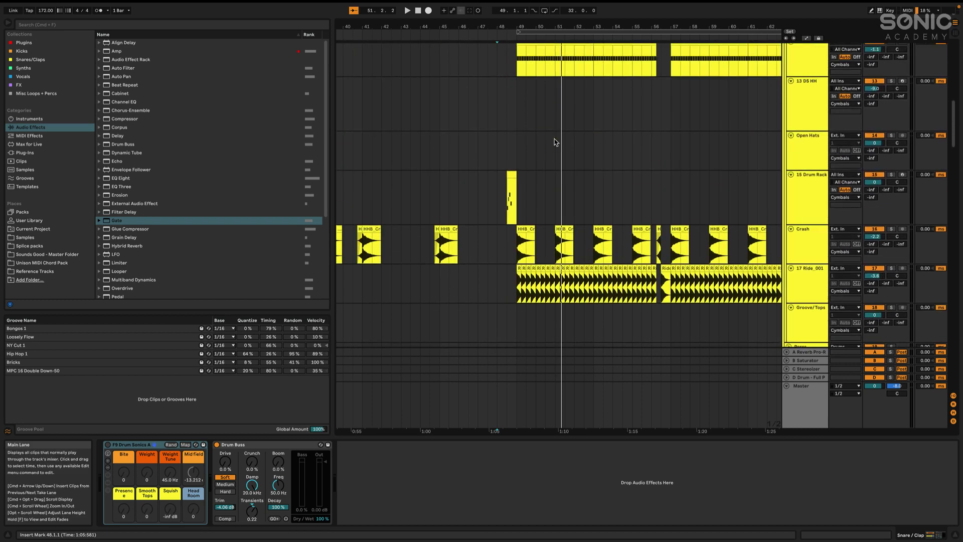
scroll(504, 124, up, 2)
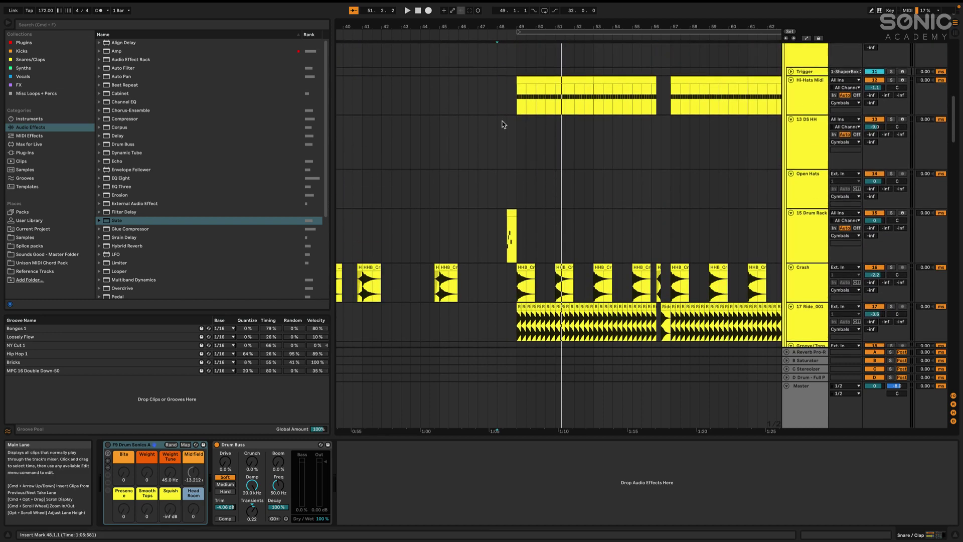
click(515, 105)
key(space)
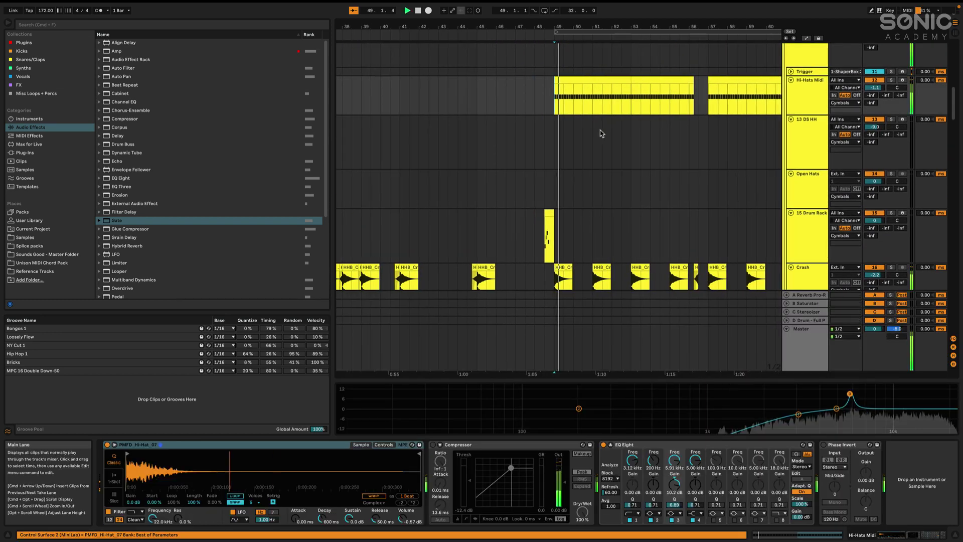
scroll(600, 133, up, 10)
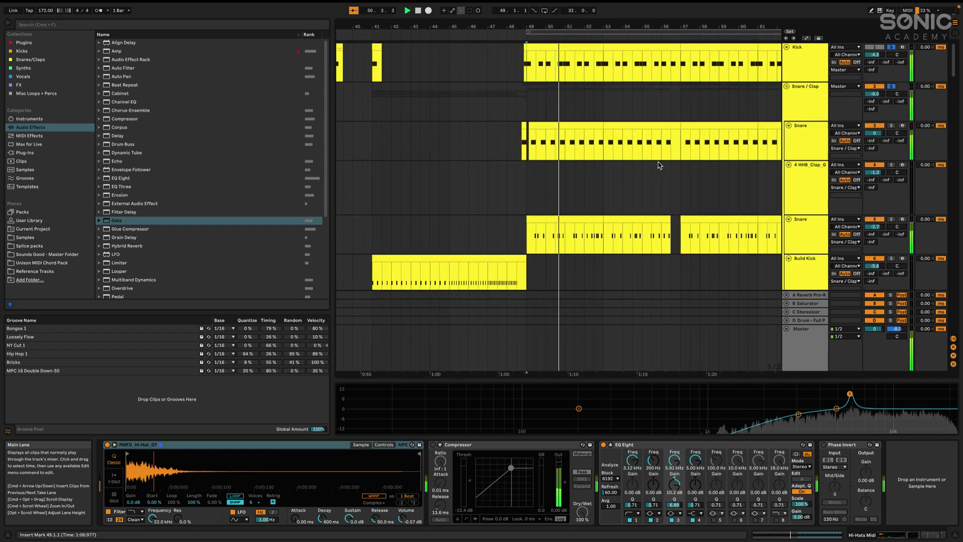
scroll(684, 135, down, 6)
scroll(685, 136, up, 4)
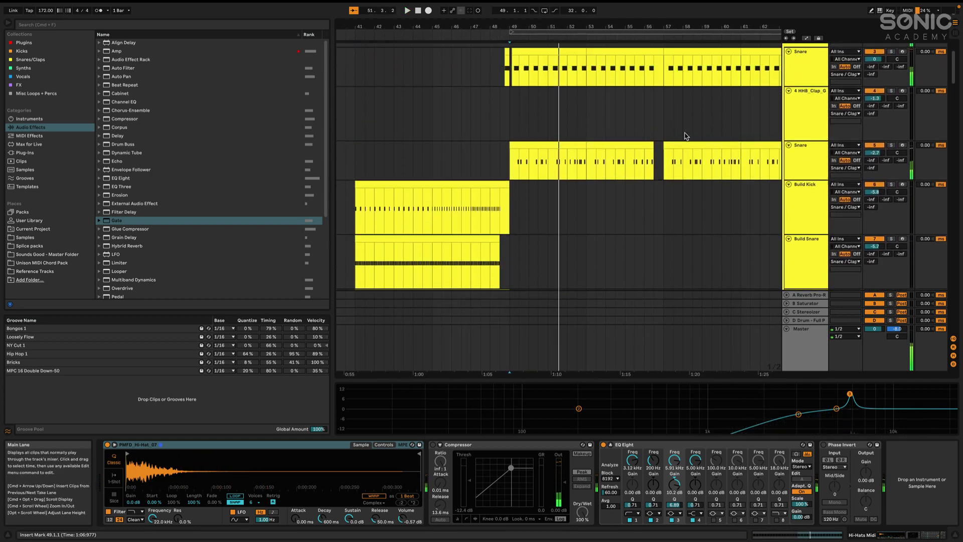
- Solo the second Snare track, below 4 HHB_Clap, and listen to its pattern from bar 49.1.1
click(813, 165)
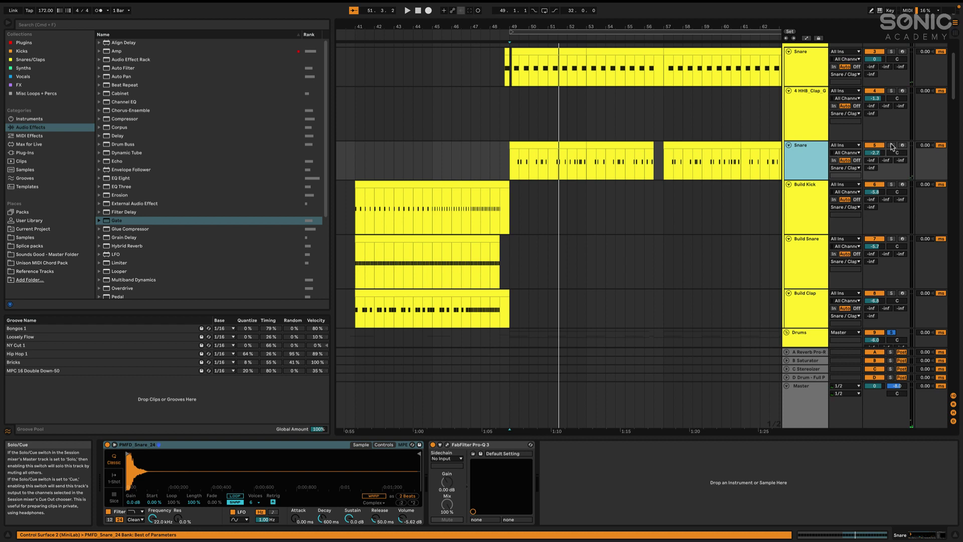
key(space)
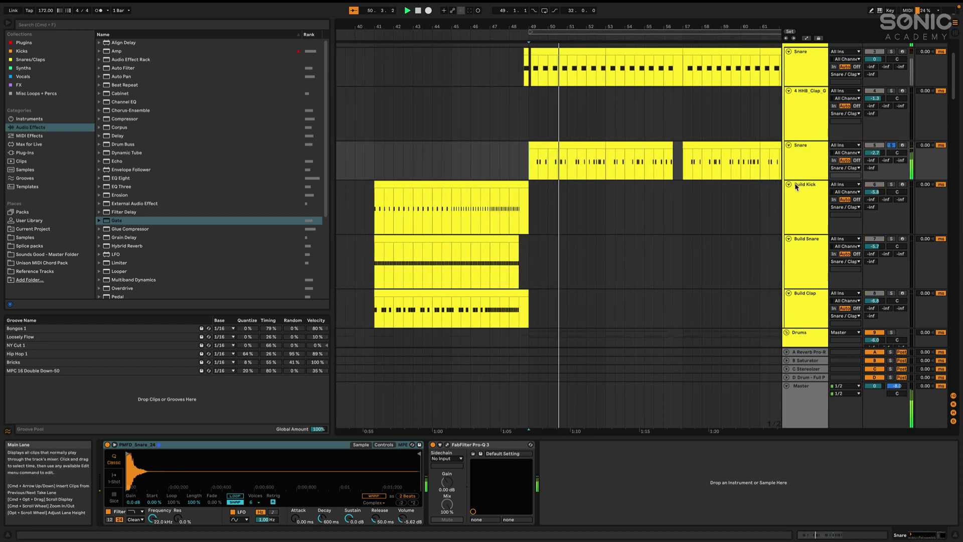
scroll(892, 92, up, 1)
scroll(892, 92, up, 1)
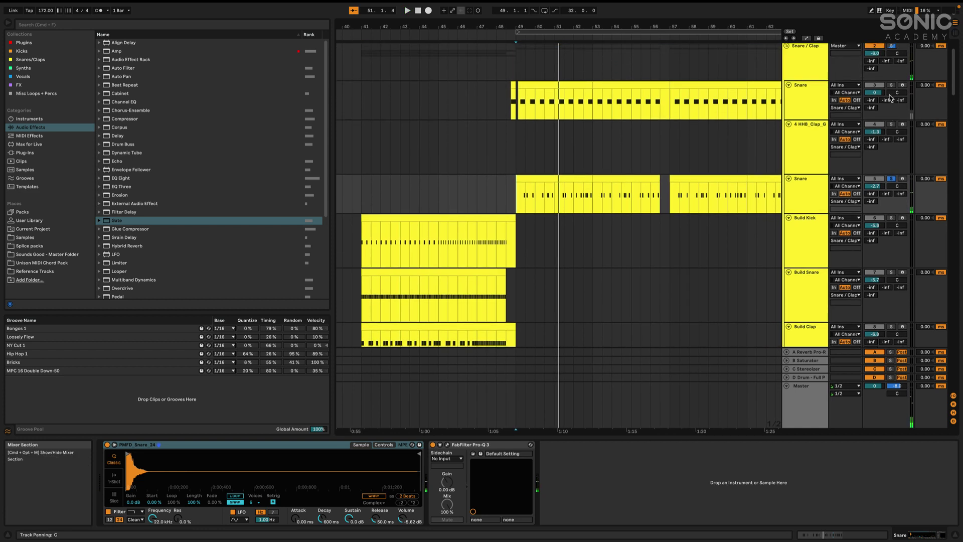
scroll(898, 86, up, 1)
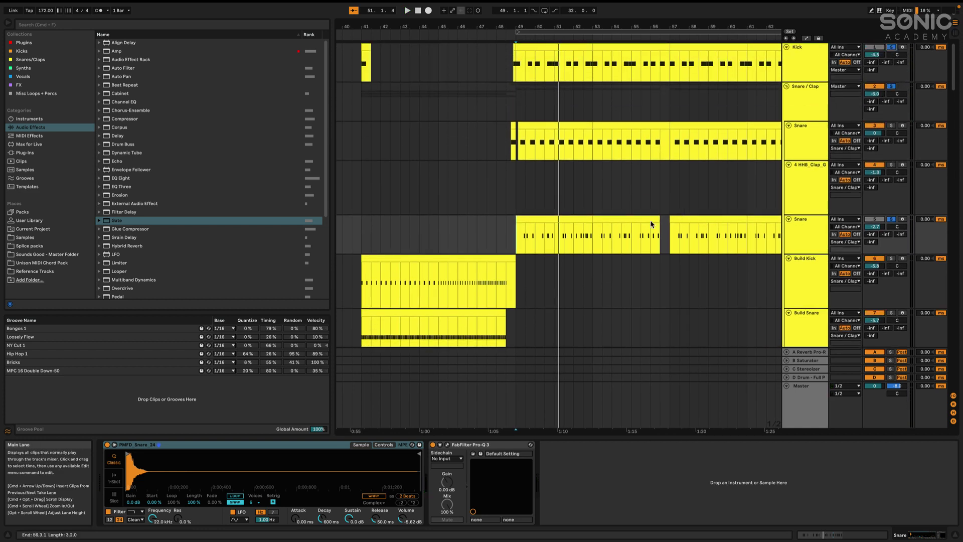
- Play the soloed drums from bar 49.1.1 and add the Hi-Hats Midi, Crash and 17 Ride_001 tracks to the solo
key(space)
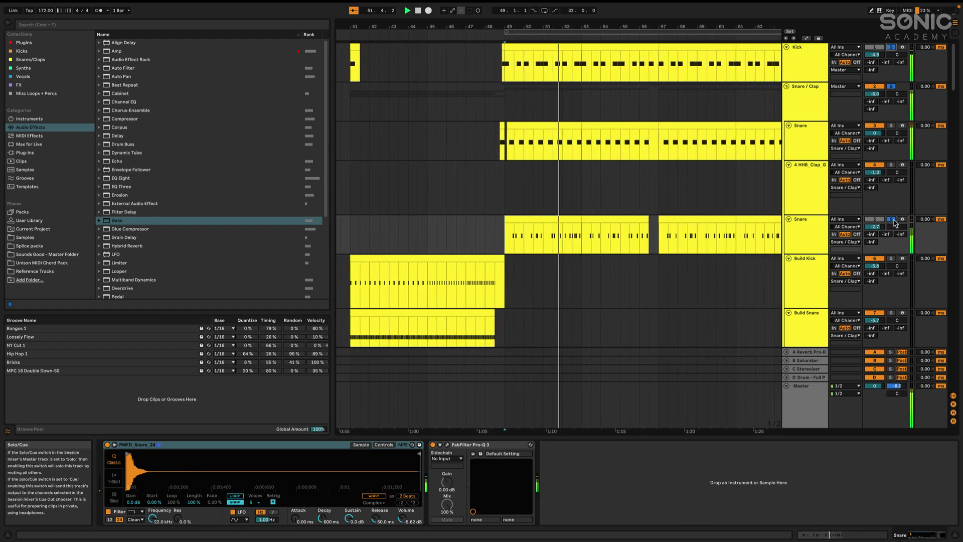
scroll(758, 189, down, 10)
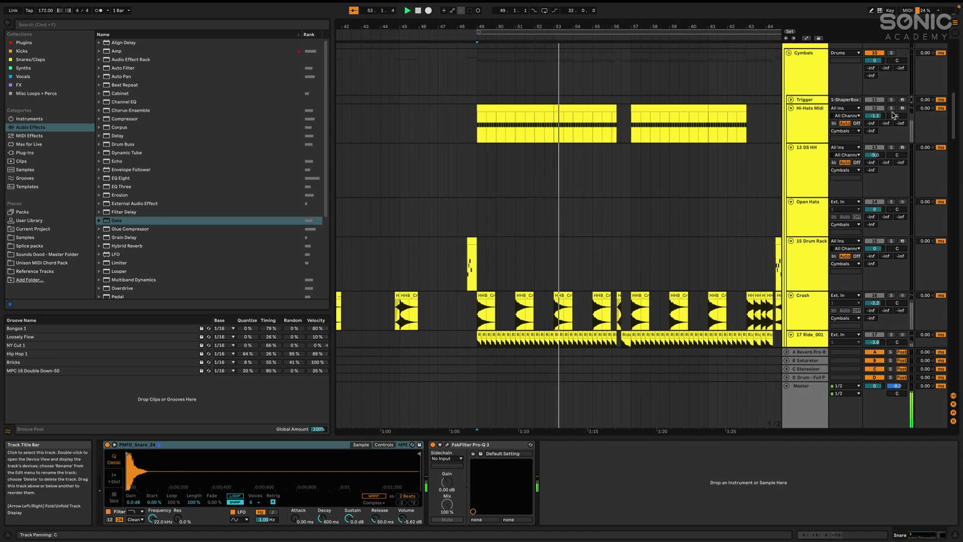
click(891, 108)
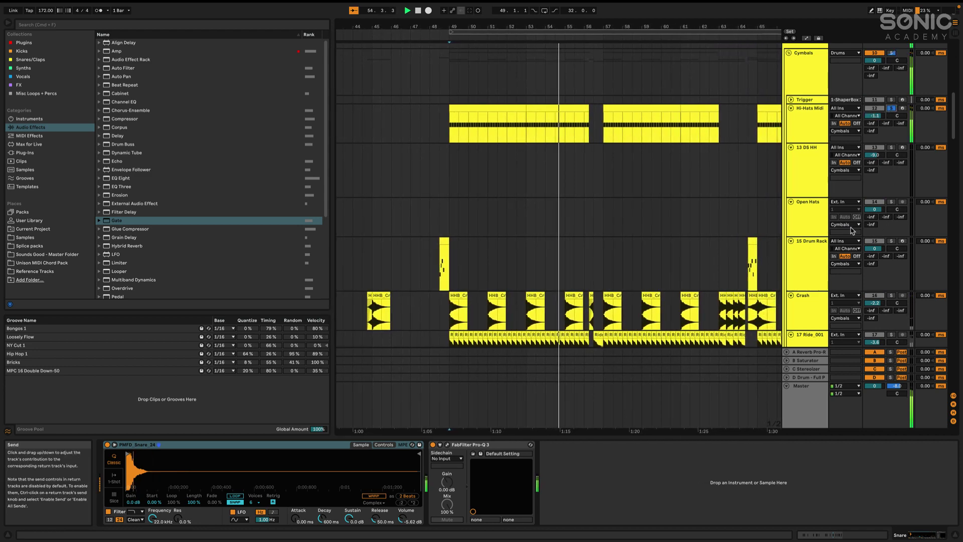
scroll(853, 231, down, 2)
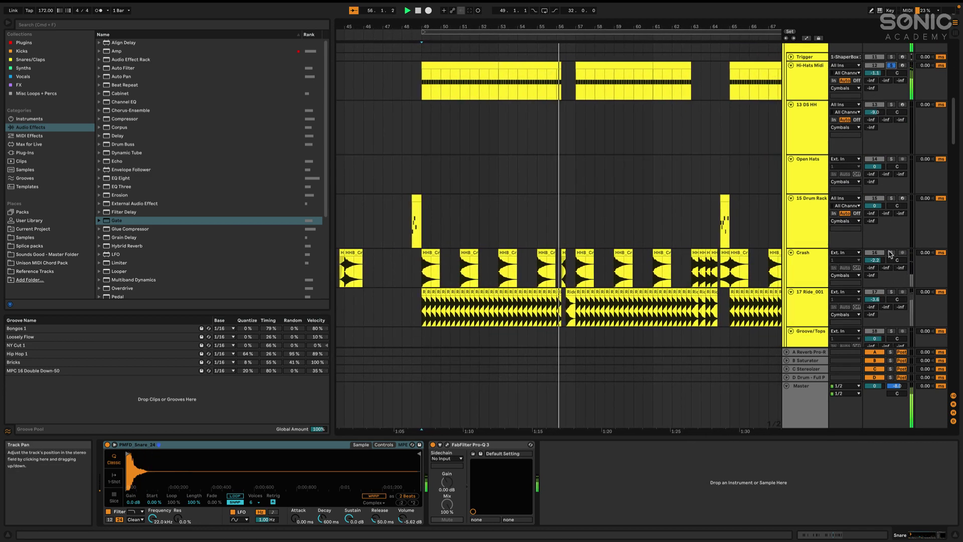
click(892, 252)
click(891, 291)
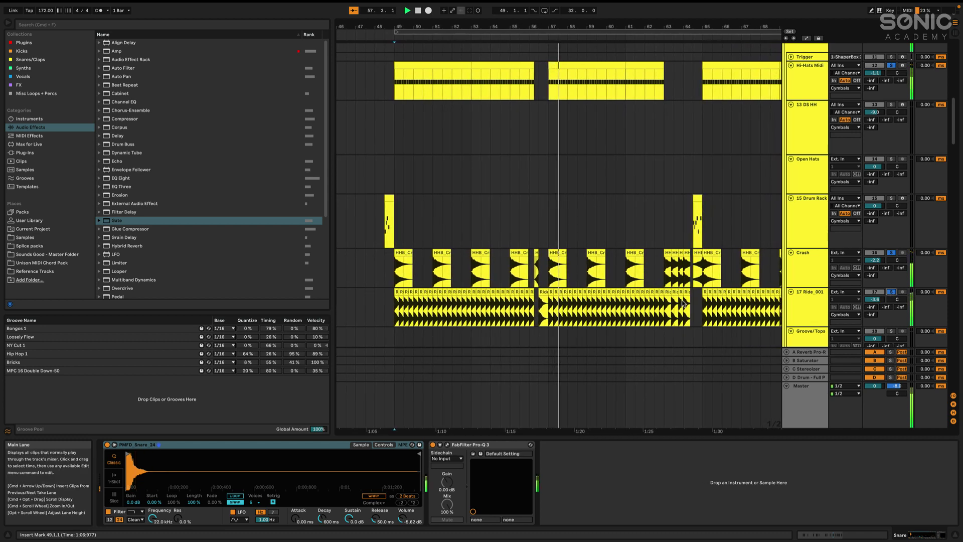
- Stop playback, clear the drum solos, then solo the 38 Group synths and play them from bar 48.3.1
scroll(611, 241, up, 2)
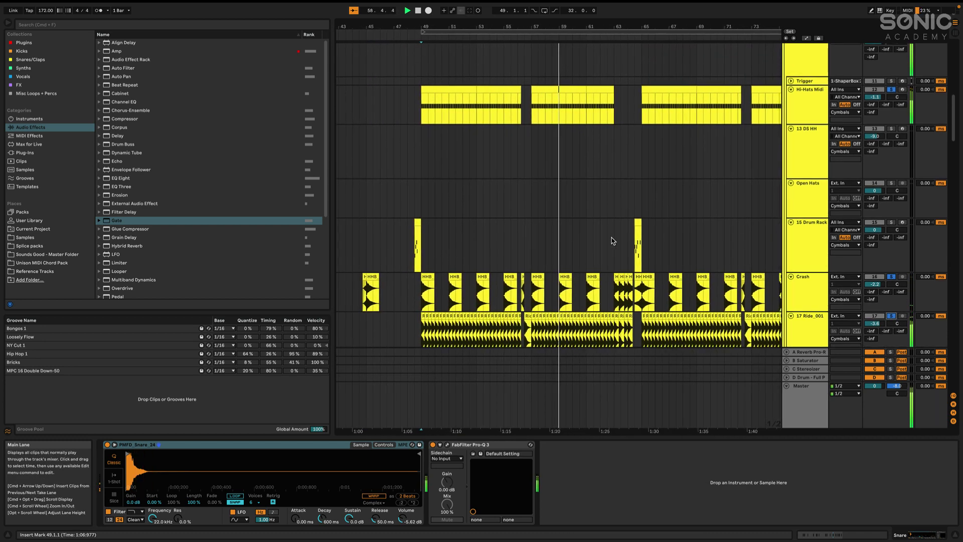
scroll(611, 239, up, 10)
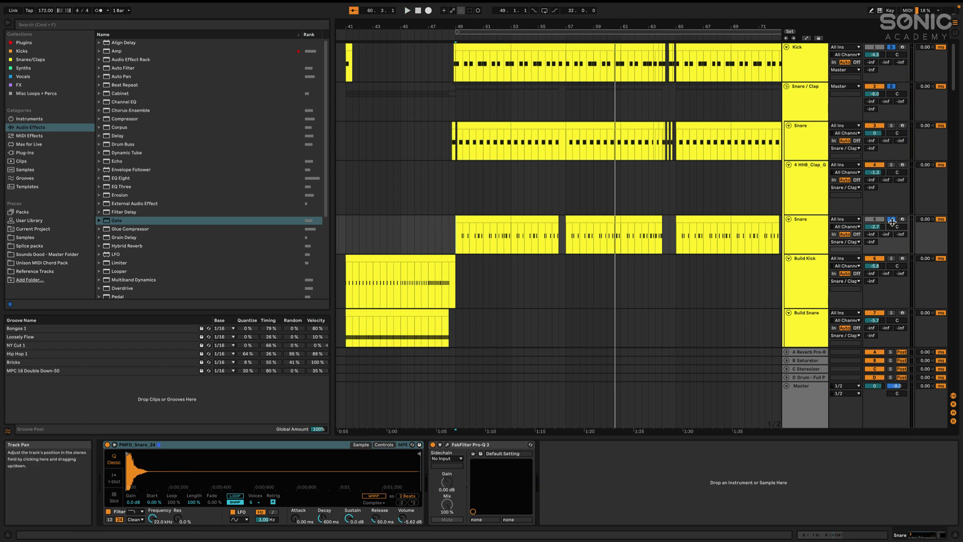
scroll(531, 179, down, 15)
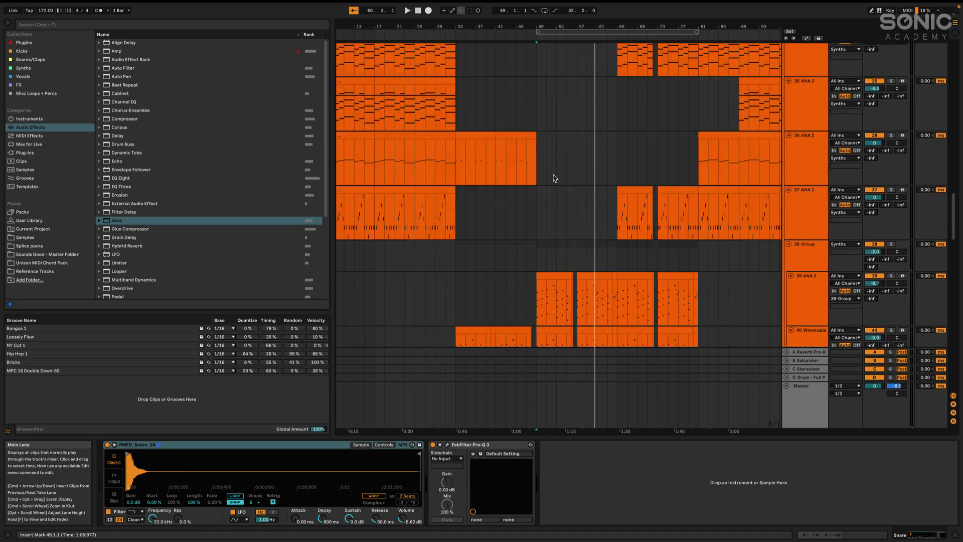
click(523, 111)
scroll(511, 150, up, 5)
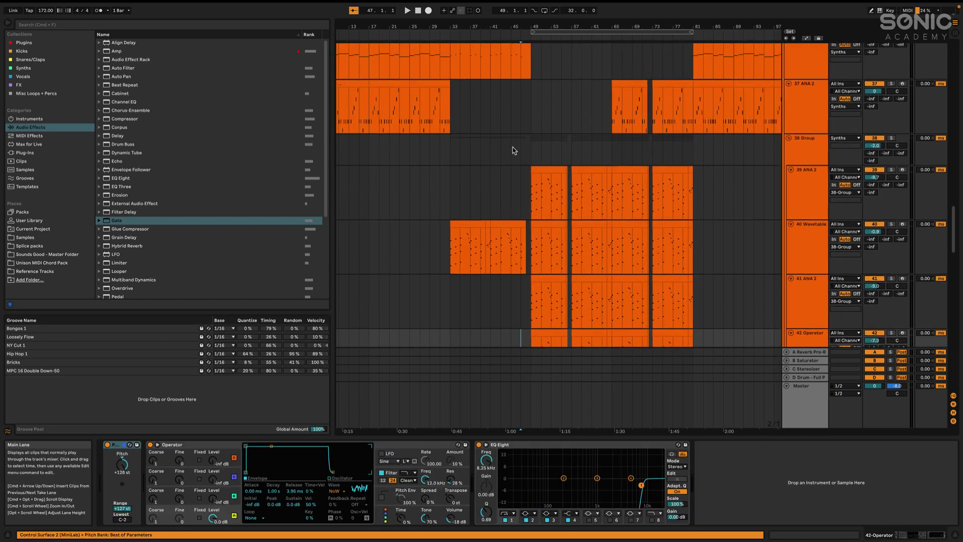
click(549, 228)
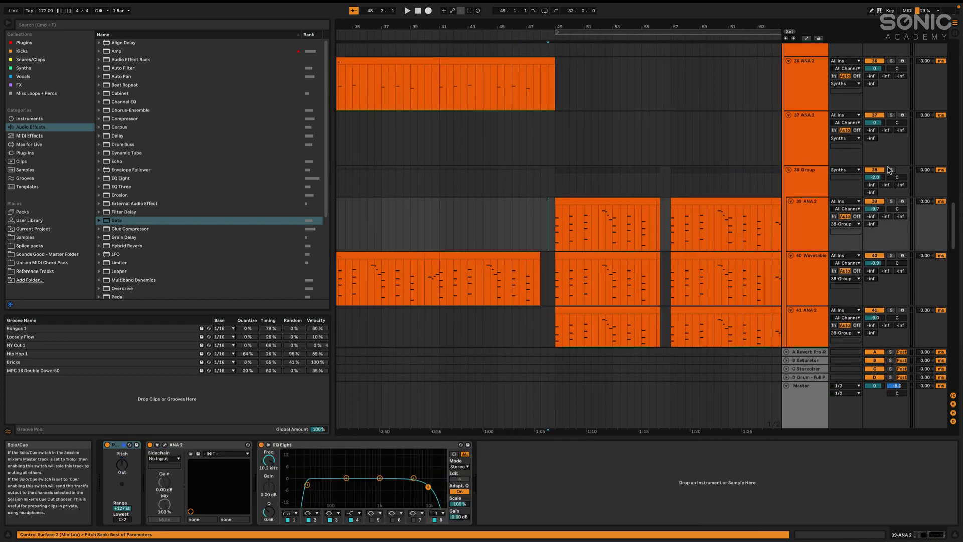
key(space)
scroll(652, 201, down, 5)
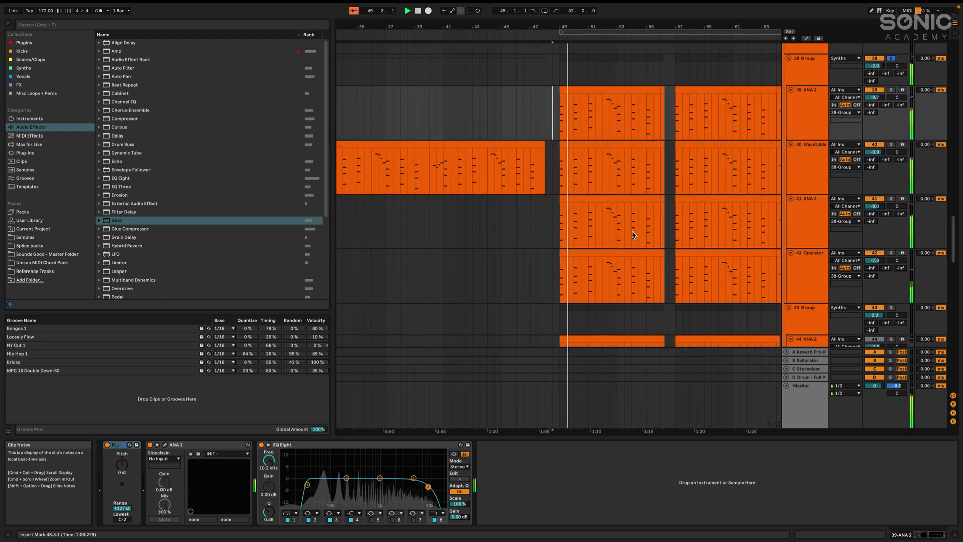
- Show the devices of the 41 ANA 2 track and play the 40 Wavetable clip from bar 33.1.1
click(813, 223)
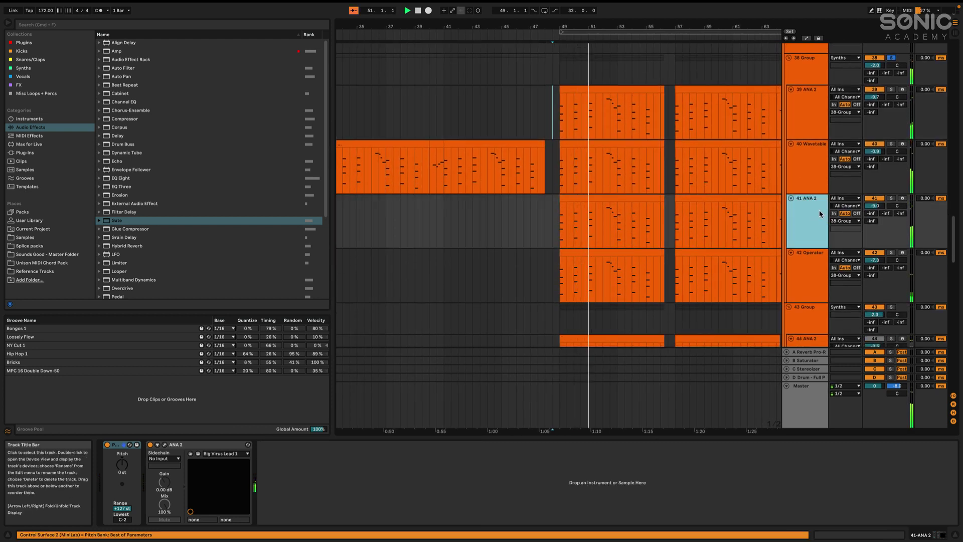
key(space)
click(405, 139)
click(401, 144)
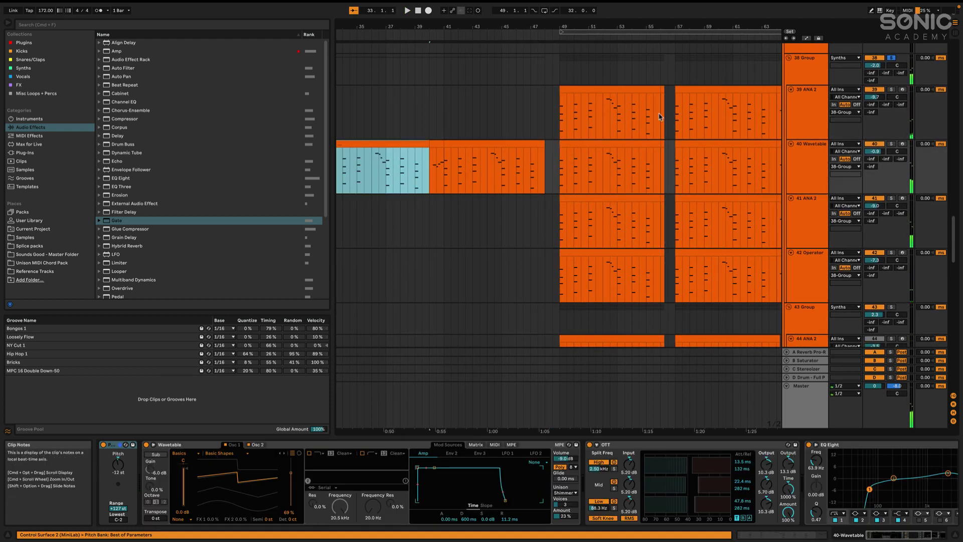
scroll(402, 166, right, 1)
scroll(402, 172, left, 4)
scroll(403, 171, left, 5)
key(space)
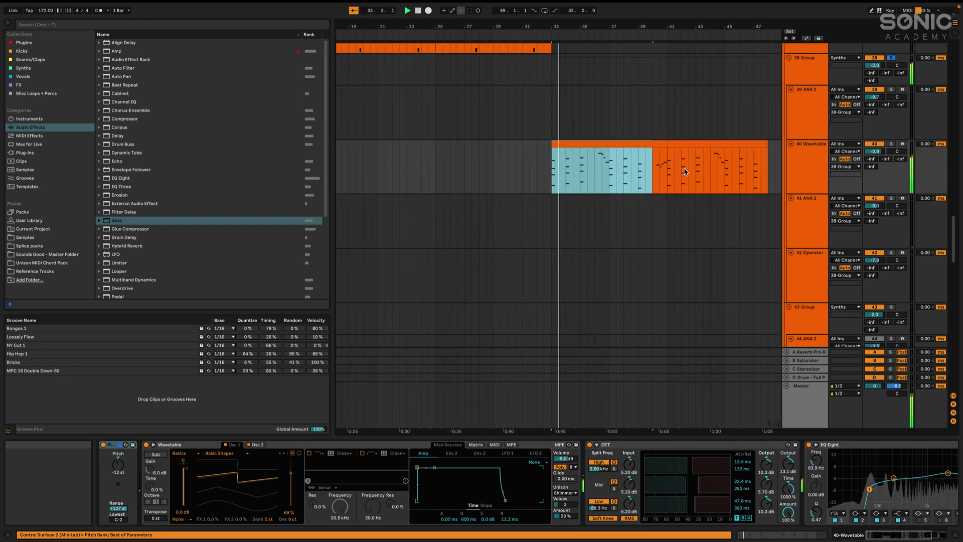
- Play the 38 Group layers from bar 49.1.1 and show the devices of the 42 Operator track
scroll(619, 126, right, 5)
click(620, 125)
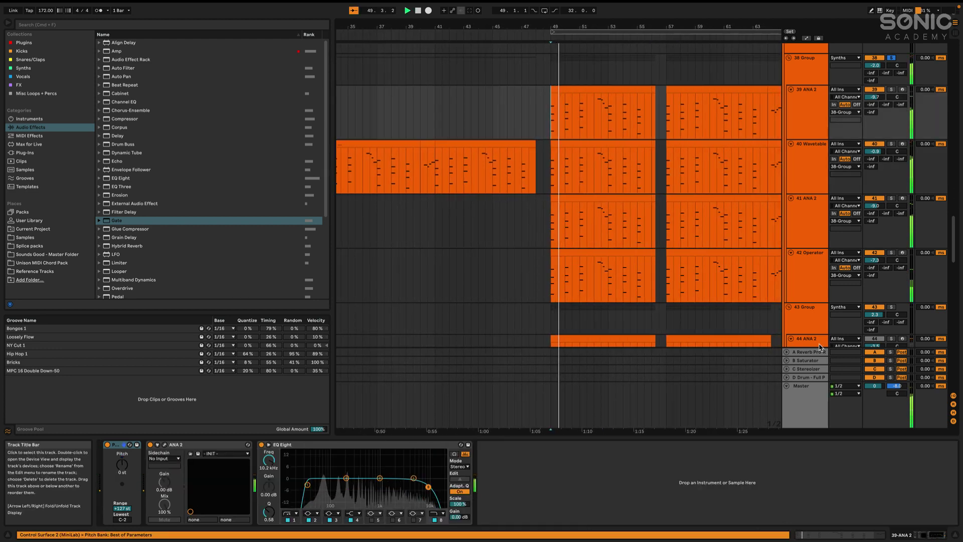
click(805, 292)
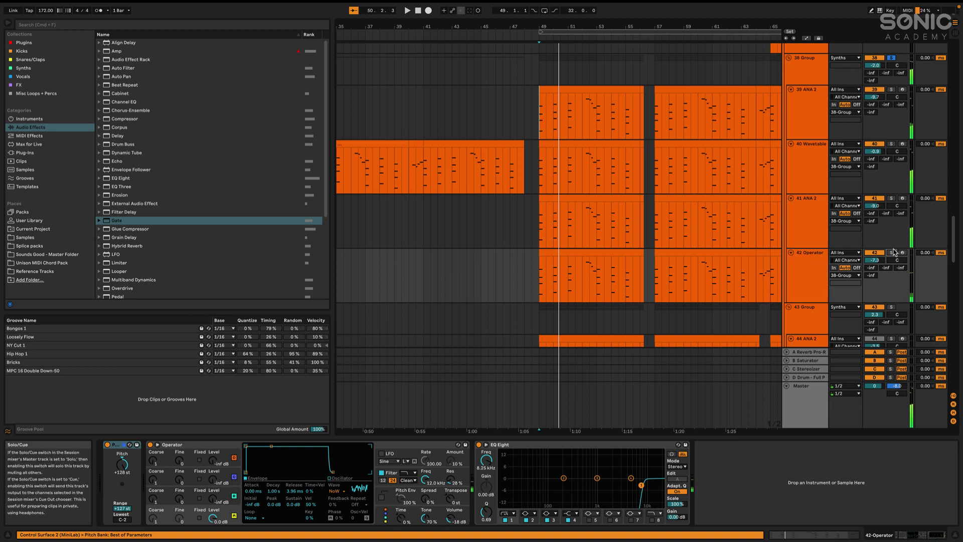
click(786, 276)
key(space)
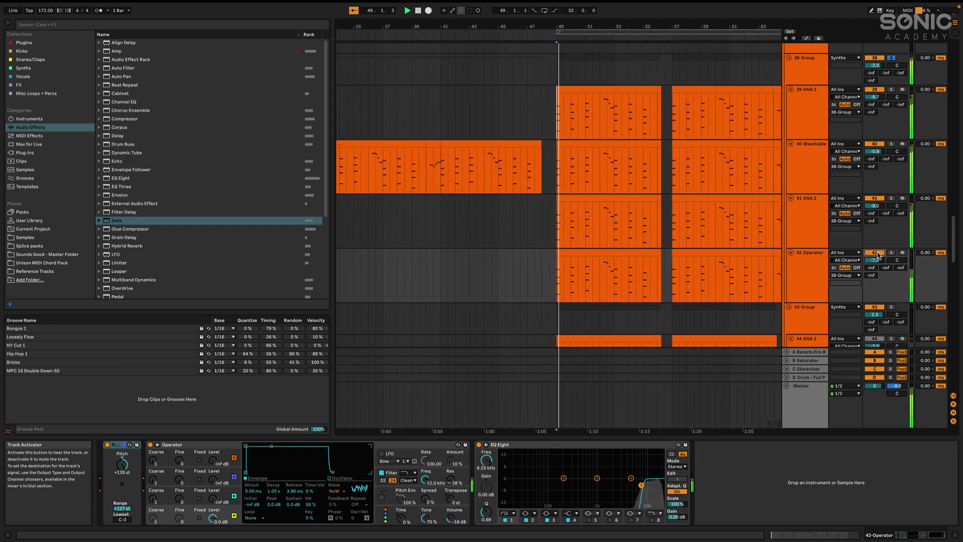
- Stop playback, look over the 44 and 45 ANA 2 clips and switch the solo to the 43 Group
scroll(607, 211, down, 4)
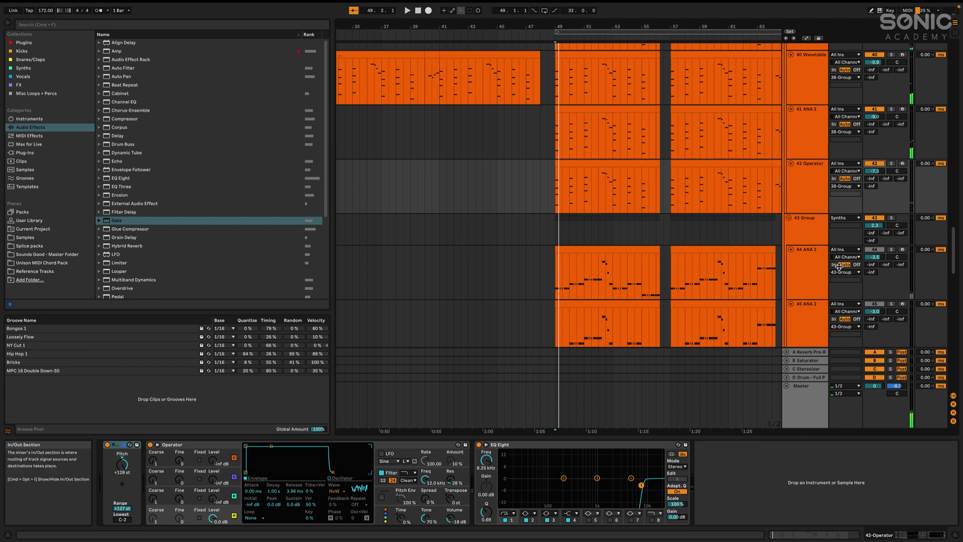
scroll(652, 206, down, 2)
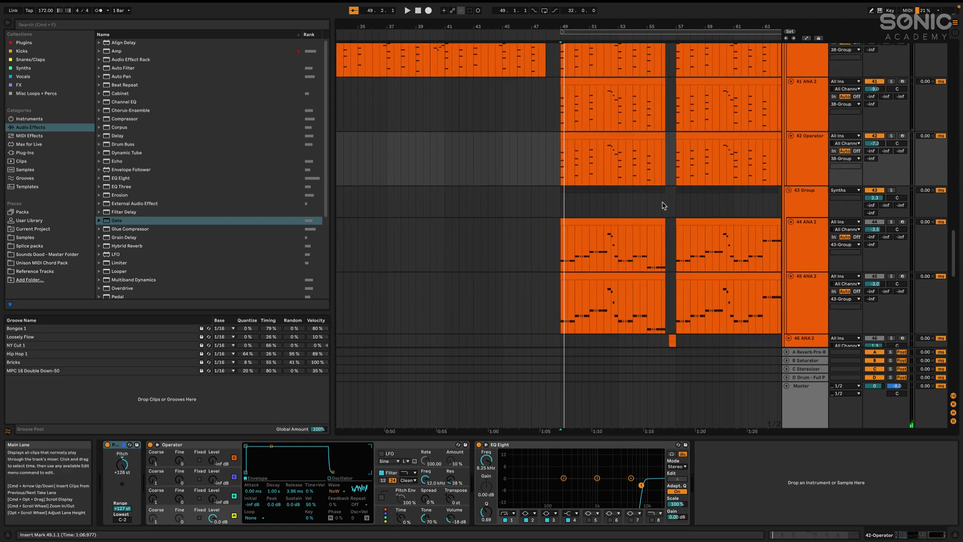
scroll(622, 209, right, 5)
scroll(702, 201, down, 2)
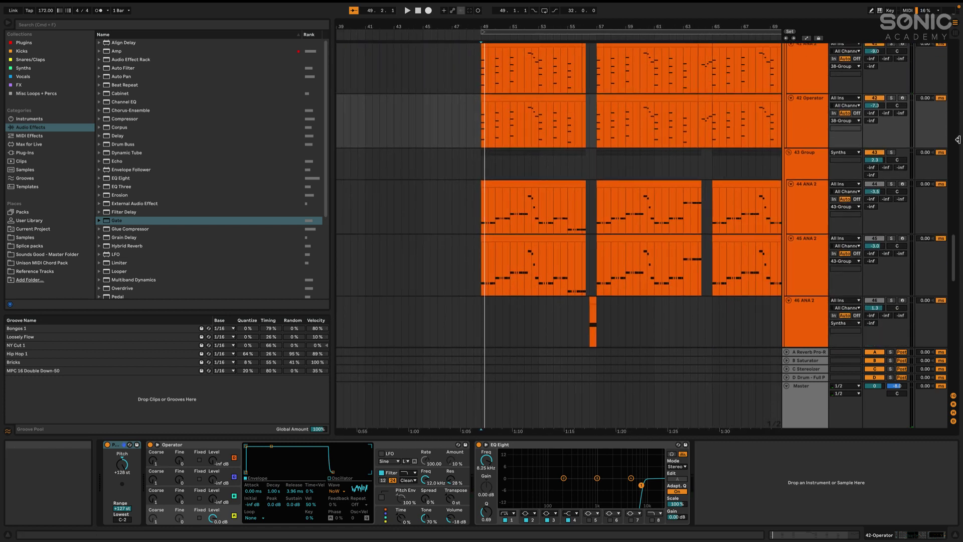
click(807, 161)
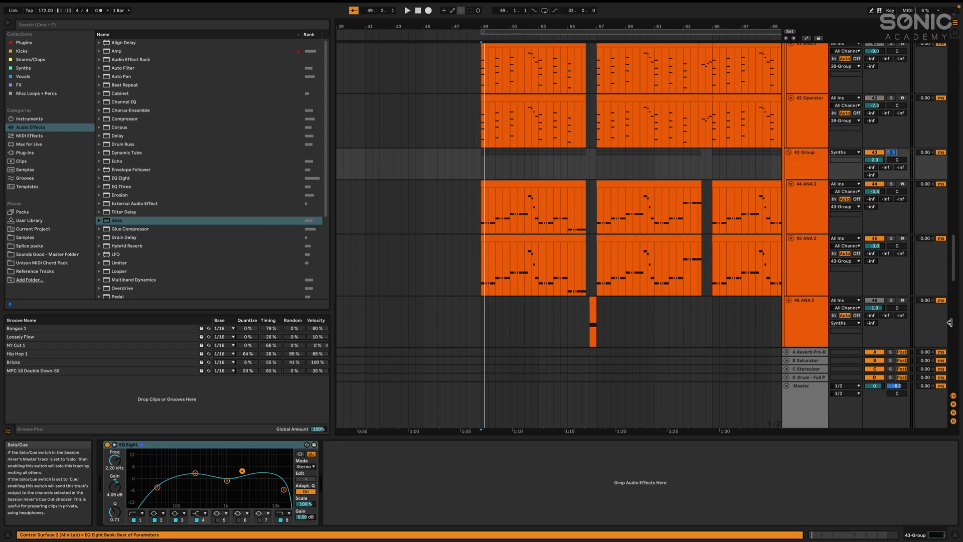
- Play the 45 ANA 2 track soloed from bar 49.1.1, and switch the solo to 44 ANA 2 during playback
click(813, 246)
key(space)
click(891, 238)
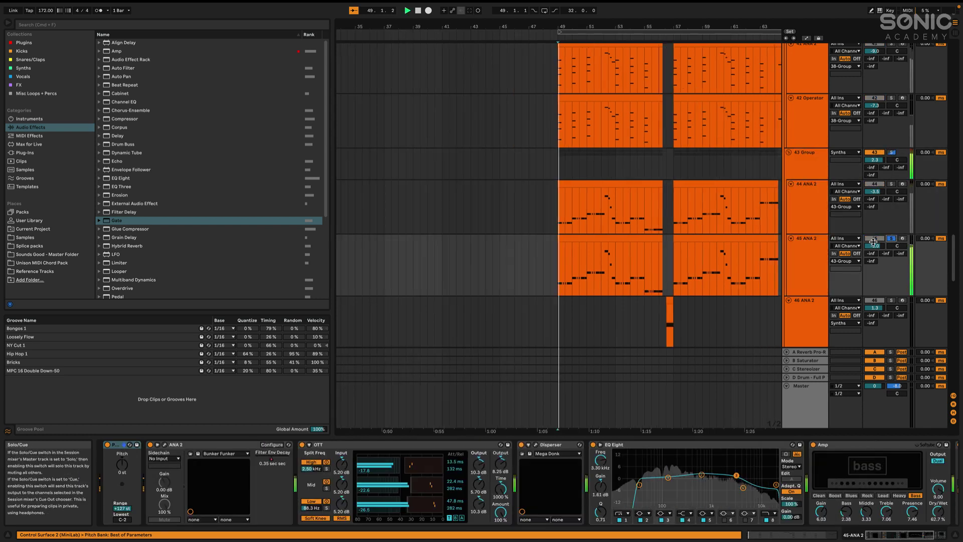
click(893, 184)
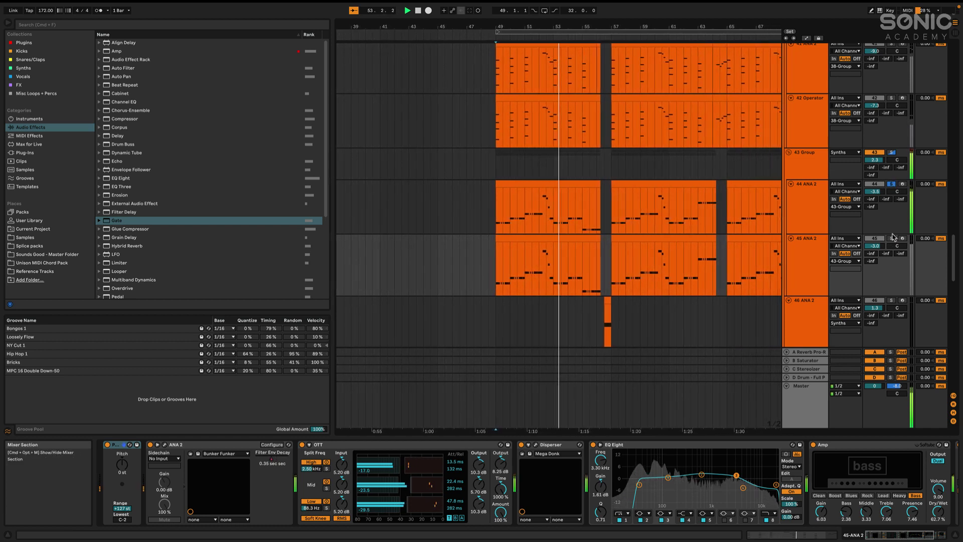
- Solo the 43 Group during playback, then stop and show the devices of the 46 ANA 2 clip at bar 56.3.1
click(892, 153)
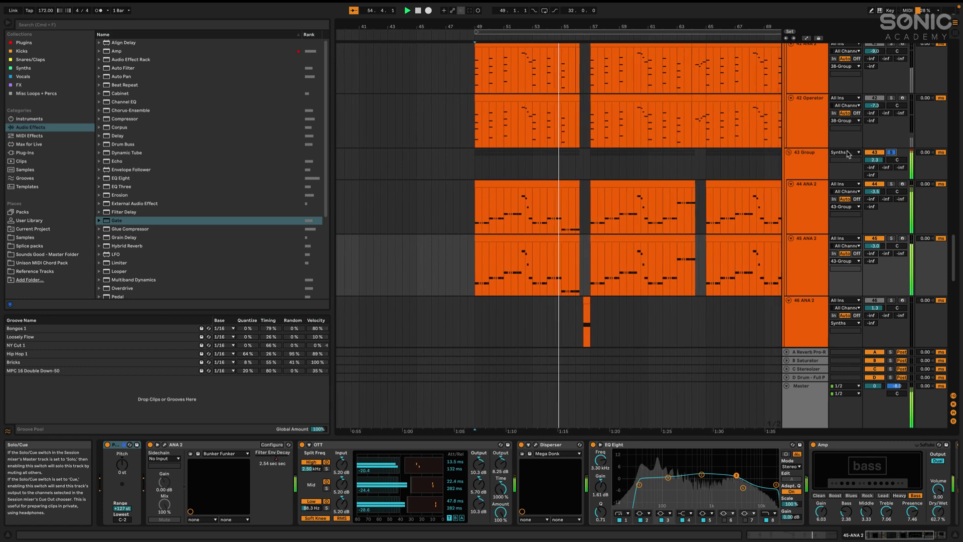
scroll(852, 219, down, 5)
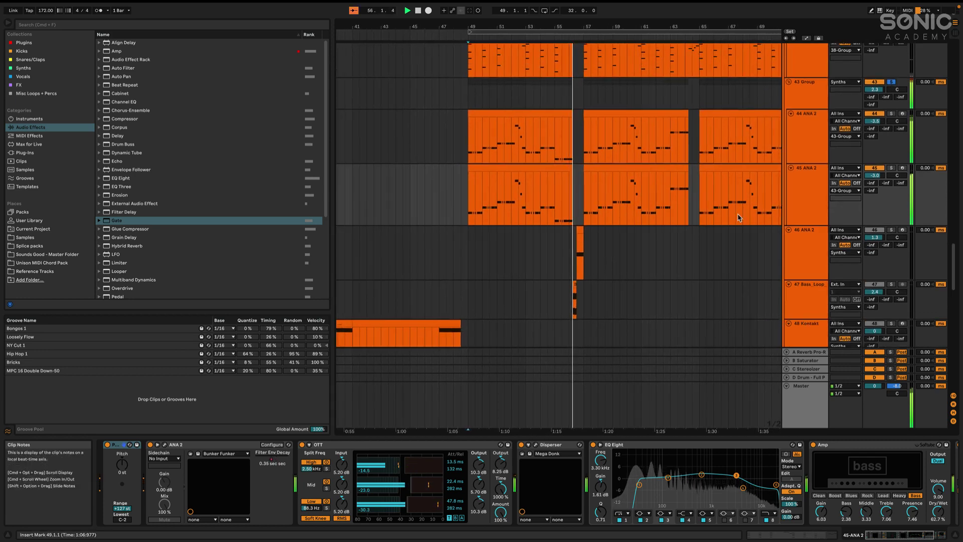
scroll(577, 186, up, 3)
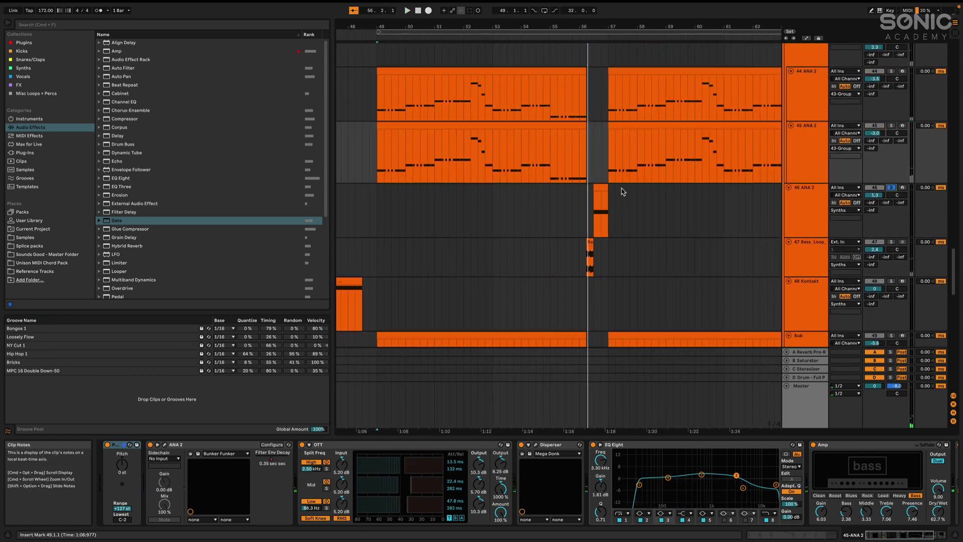
click(597, 211)
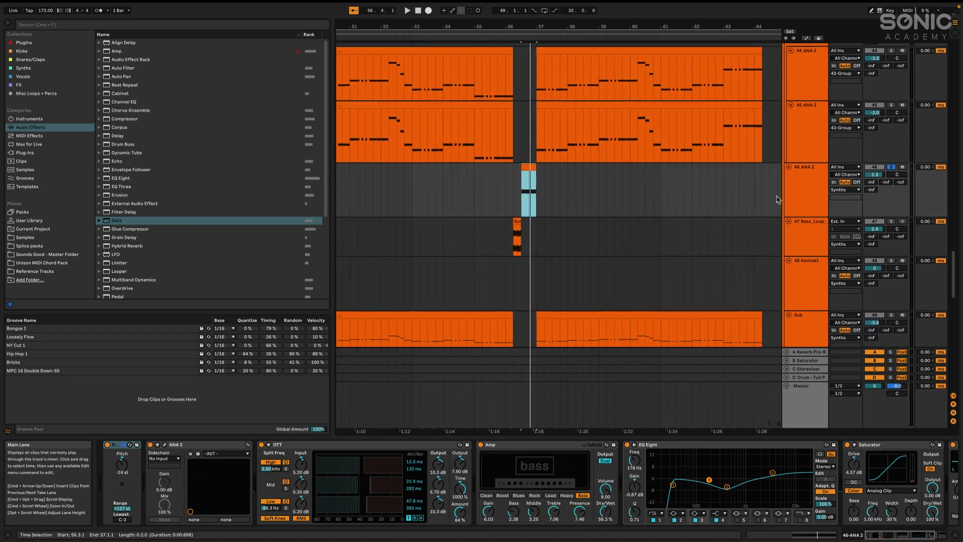
- Play the drop unsoloed from bar 49.1.1 and look over the 42 Operator, ANA 2, Bass Loop and Sub clips
scroll(559, 222, down, 3)
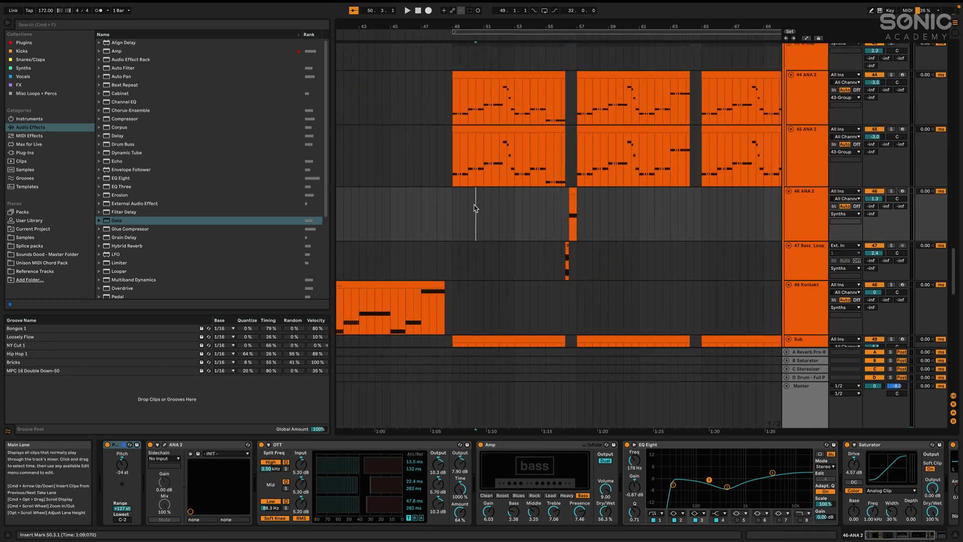
key(space)
scroll(635, 217, up, 3)
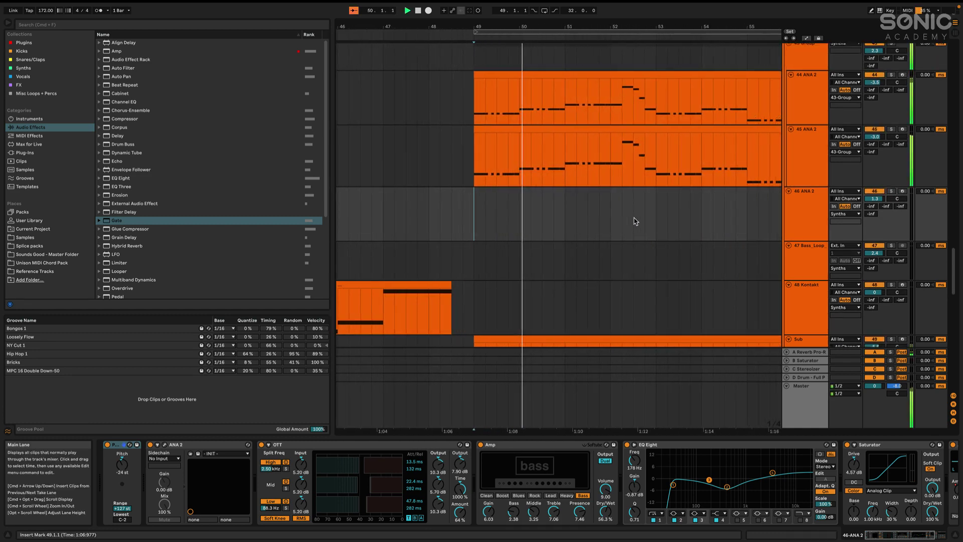
scroll(640, 219, down, 2)
scroll(647, 216, up, 2)
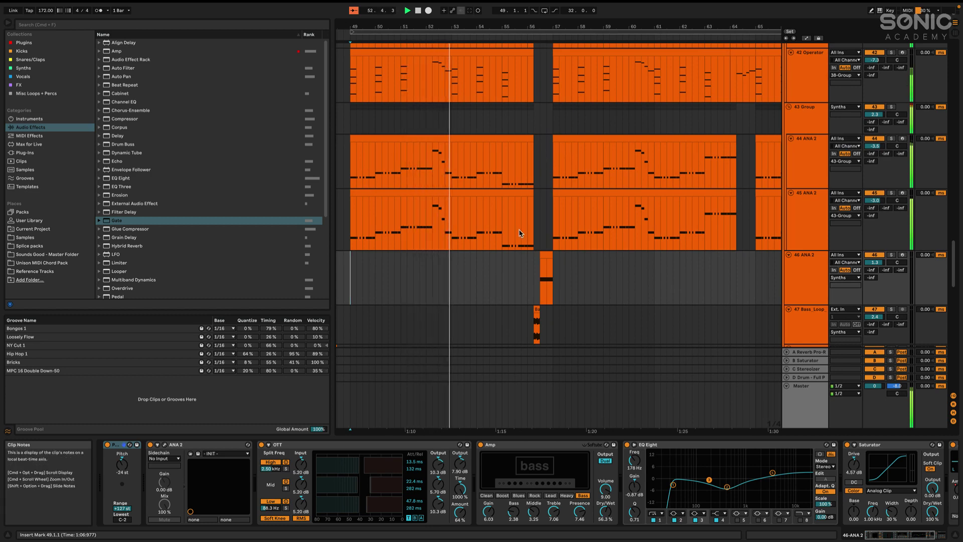
scroll(563, 193, down, 5)
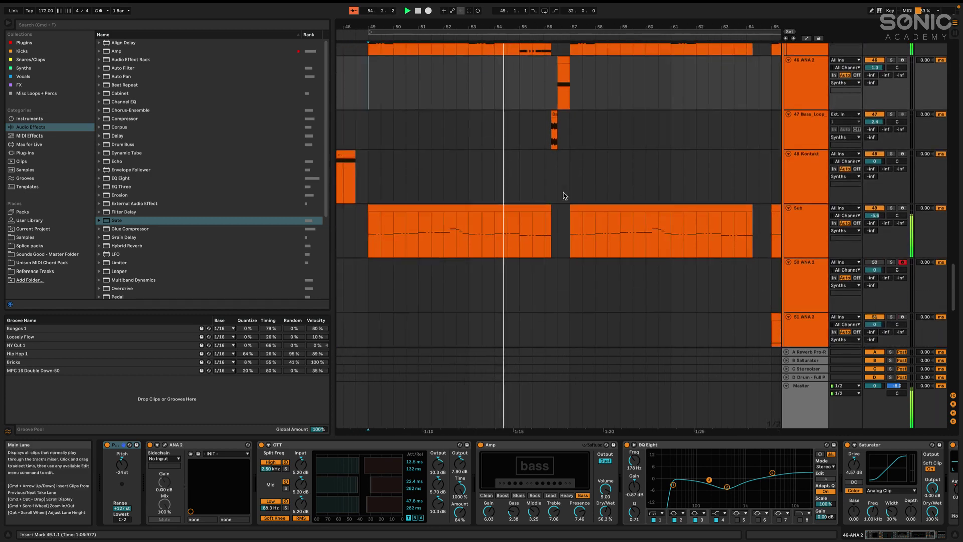
scroll(565, 195, down, 2)
scroll(619, 142, up, 5)
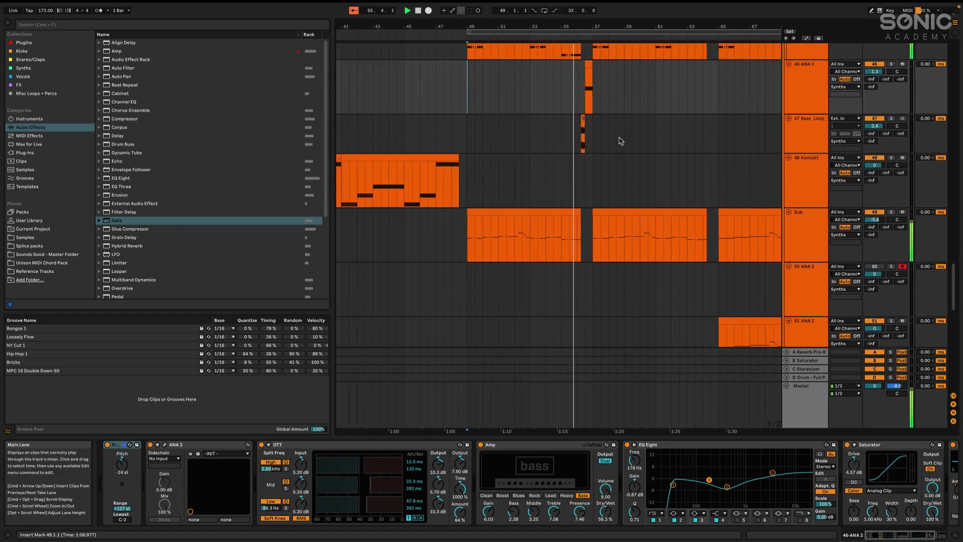
- Follow the playback past bar 57, stop it, and look over the 38 Group, 37 ANA 2 and cymbal clips
scroll(607, 148, right, 3)
scroll(622, 160, right, 3)
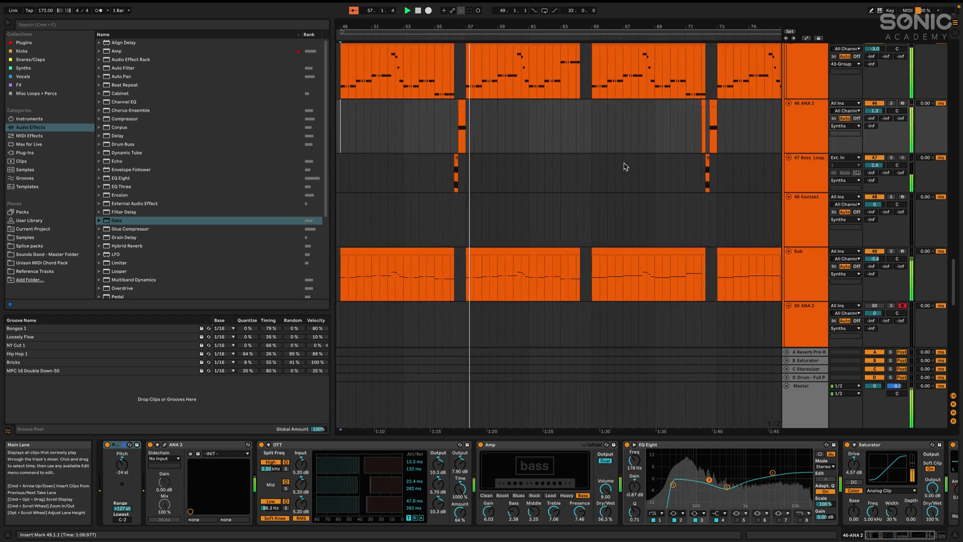
scroll(501, 171, up, 4)
scroll(518, 193, up, 4)
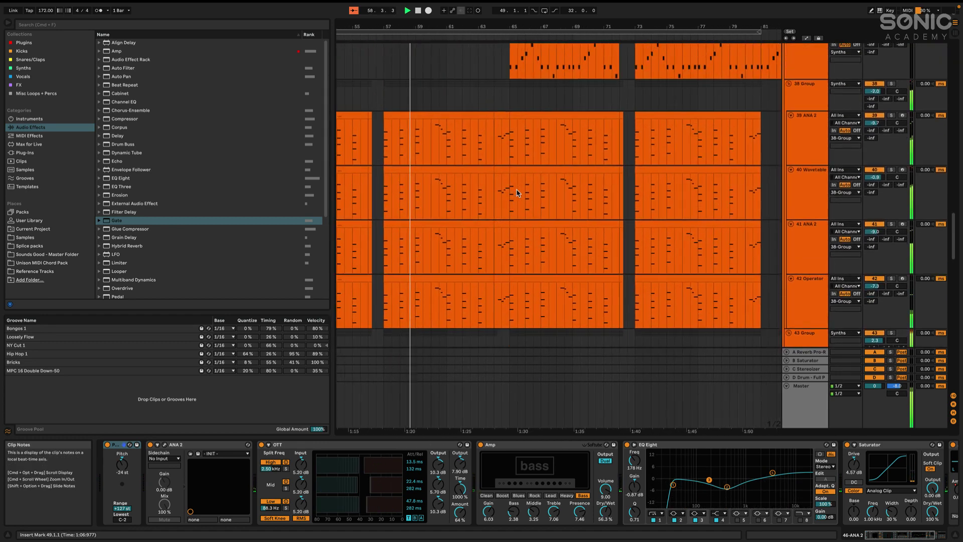
scroll(518, 193, right, 1)
scroll(519, 193, up, 15)
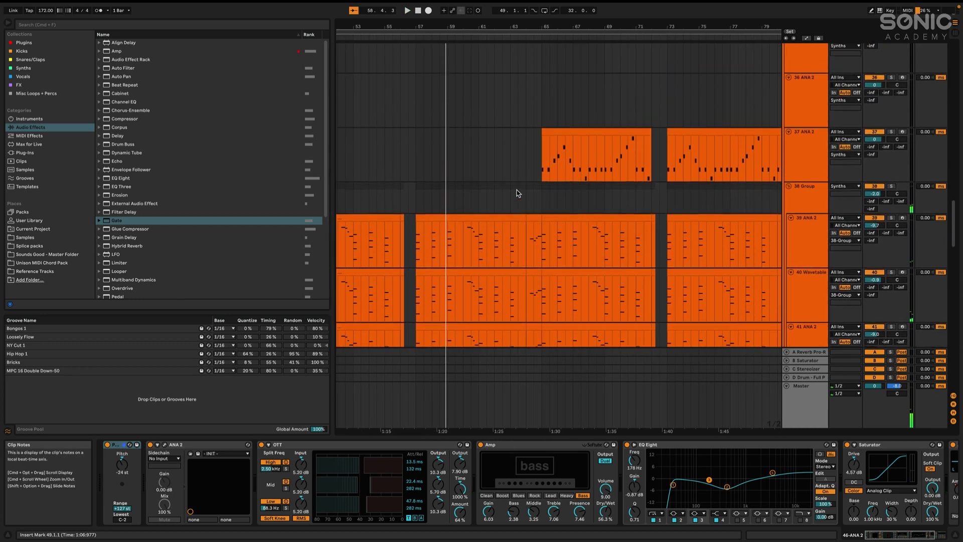
scroll(517, 191, up, 15)
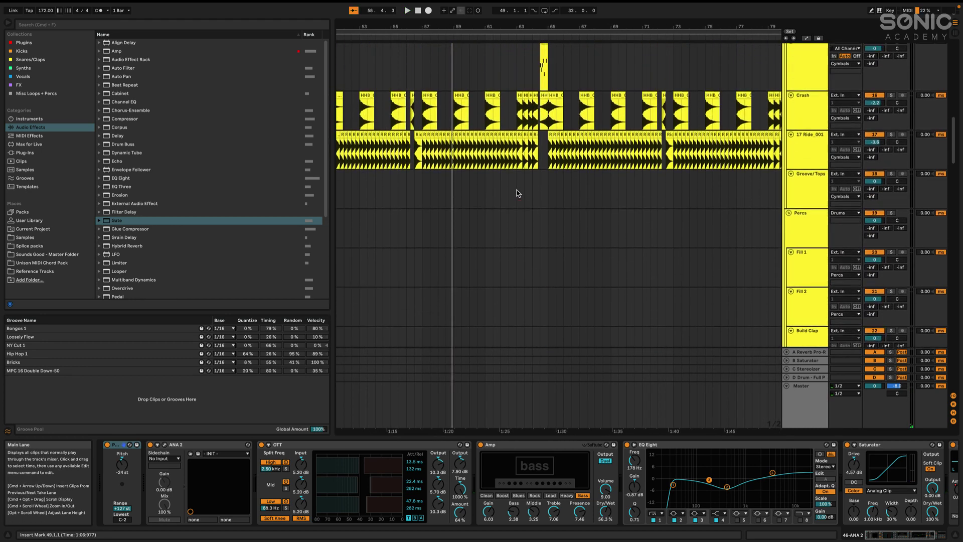
- Show the devices of the 37 ANA 2 track and play its clip from bar 65.1.1, toggling the track's solo
scroll(517, 193, down, 20)
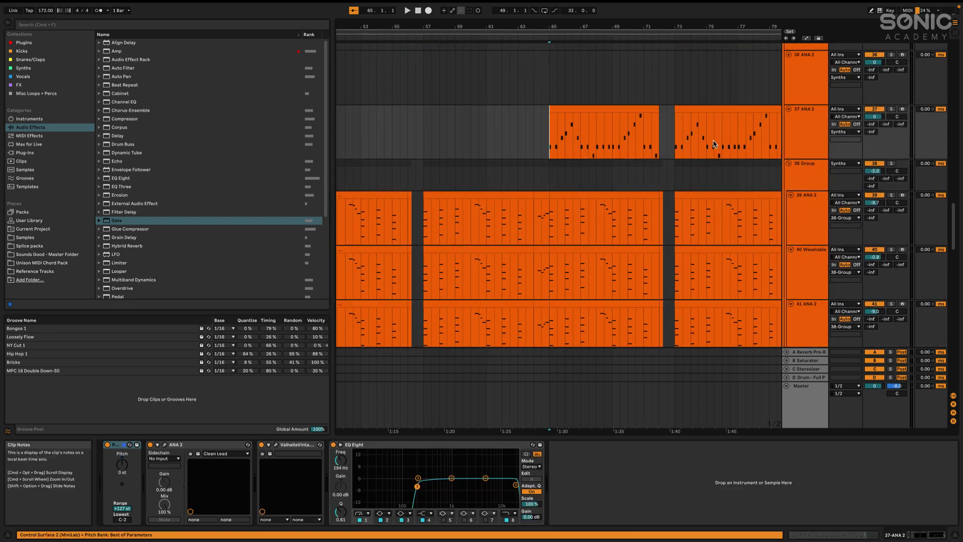
scroll(715, 144, right, 5)
click(890, 109)
key(space)
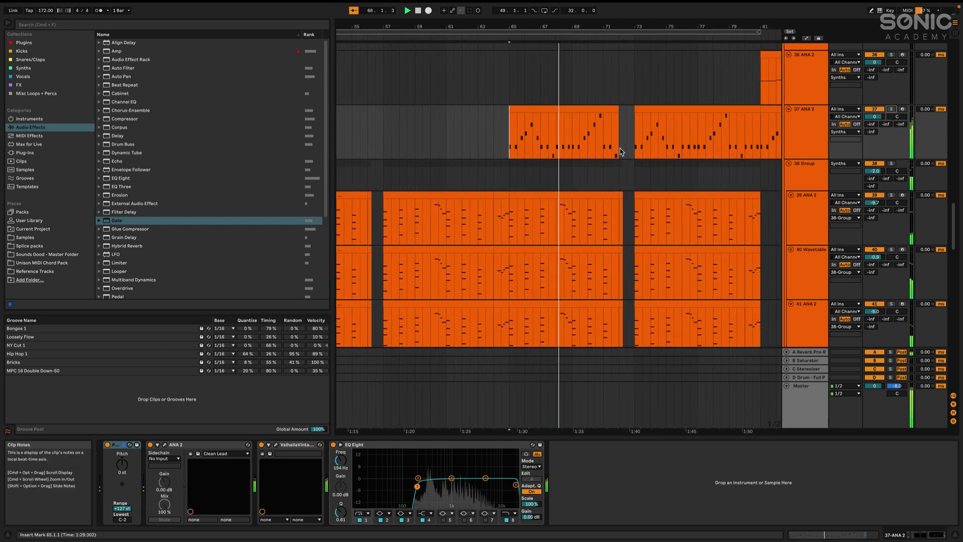
- During playback, look over the synth groups and show the devices of the 34 Analog Soft Pad clip at bar 73.1.1
scroll(636, 166, down, 8)
scroll(633, 159, up, 10)
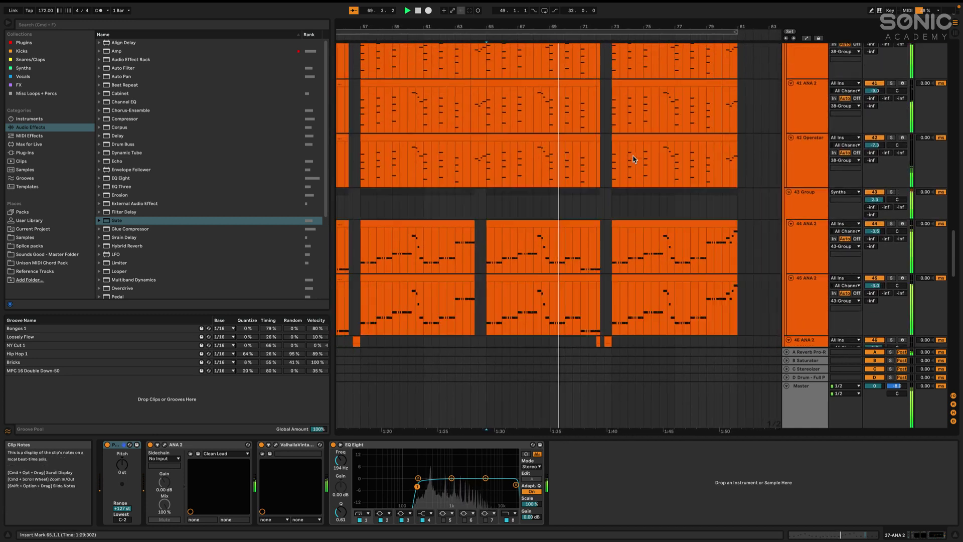
scroll(635, 115, up, 1)
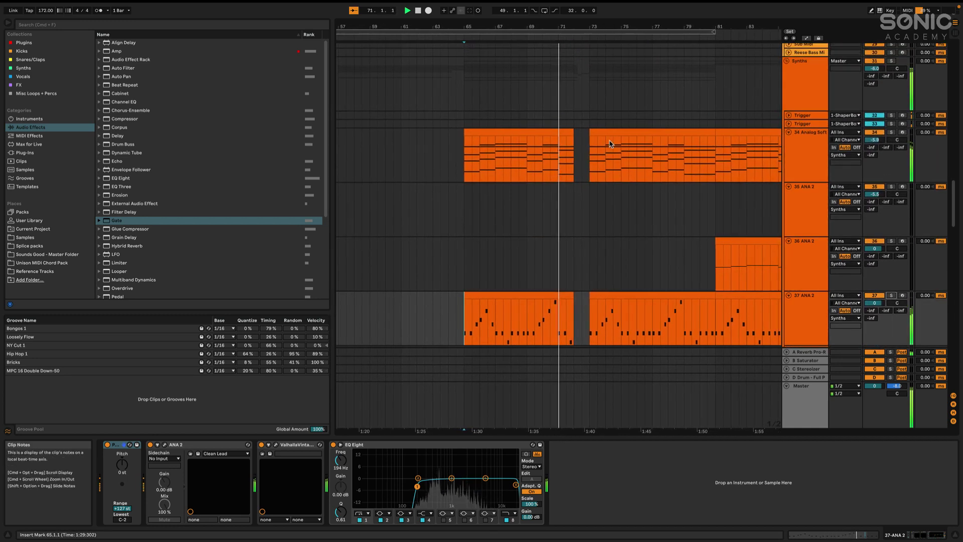
click(662, 133)
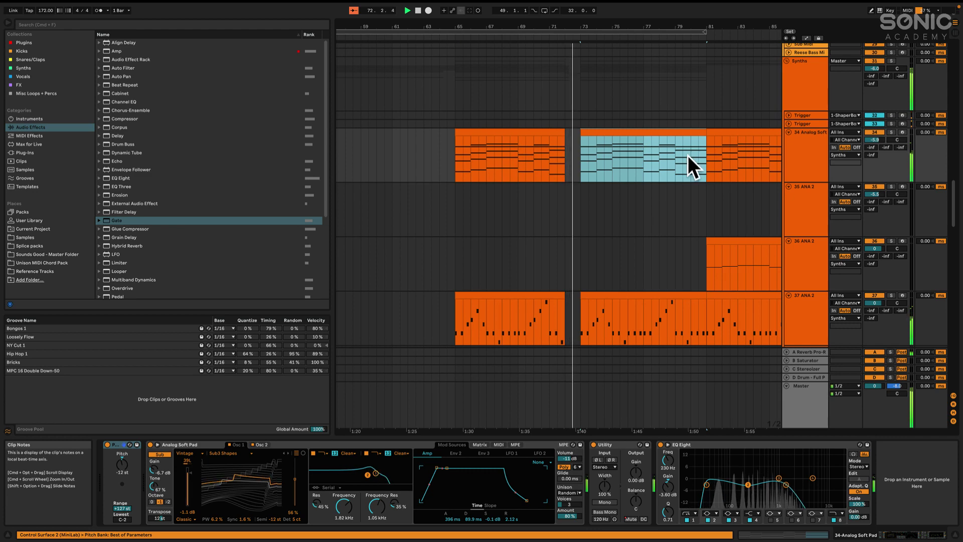
- Look through the synth and FX tracks during playback and show the Lead Vocal track's devices through to the Compressor
scroll(652, 190, right, 5)
scroll(580, 222, down, 3)
scroll(580, 222, down, 3)
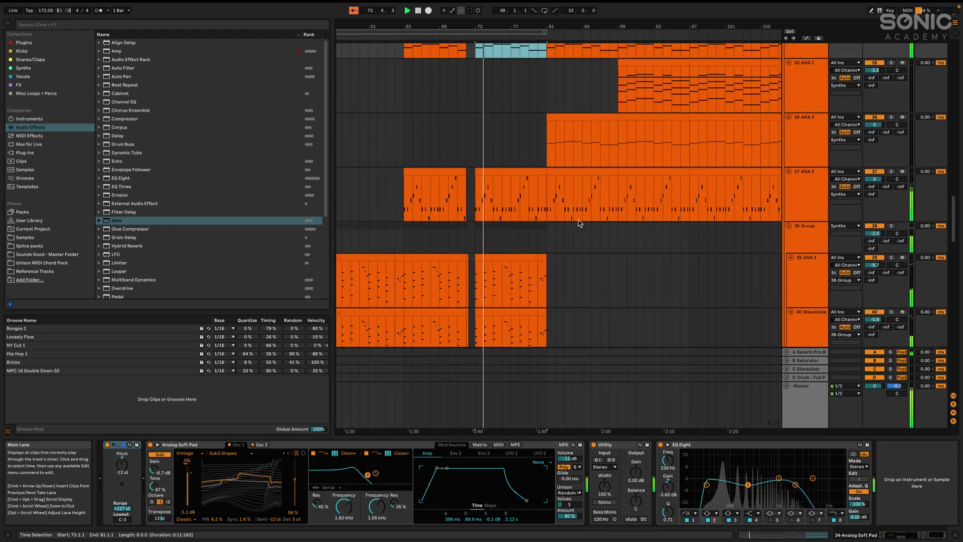
scroll(580, 222, down, 15)
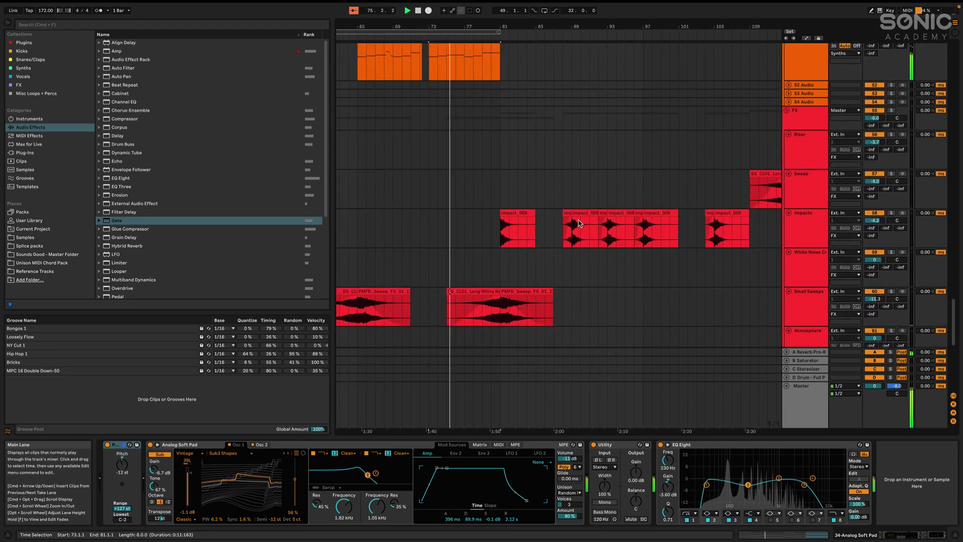
scroll(578, 223, left, 2)
scroll(578, 223, down, 8)
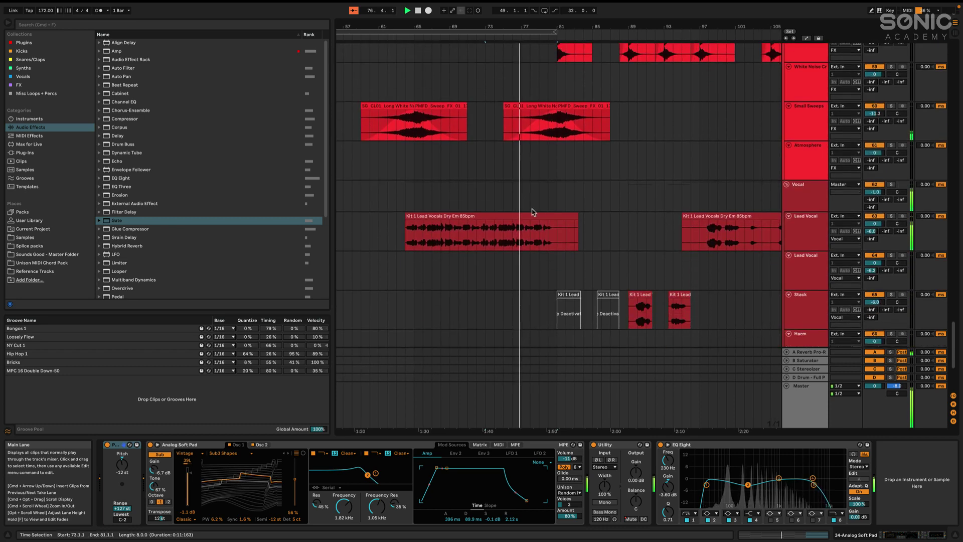
scroll(533, 212, down, 1)
click(722, 239)
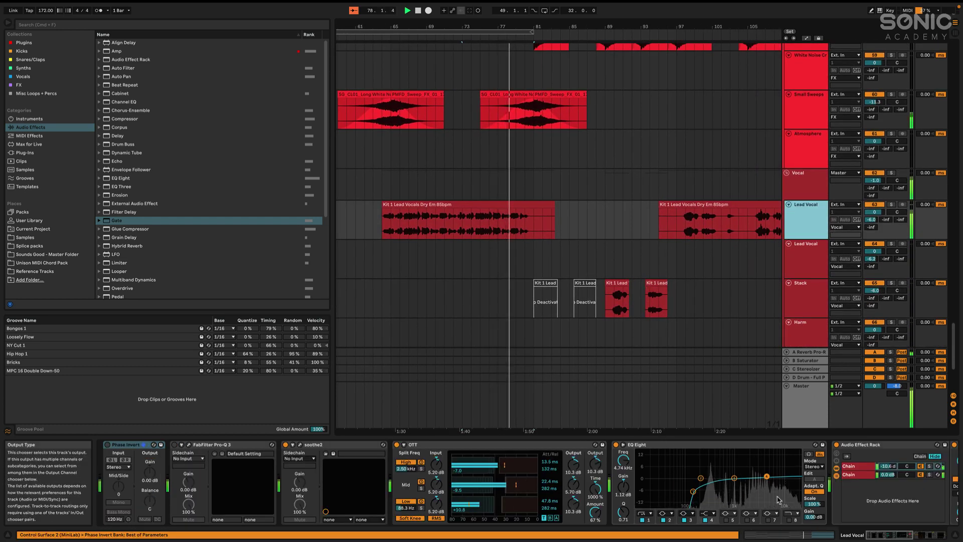
scroll(778, 499, right, 10)
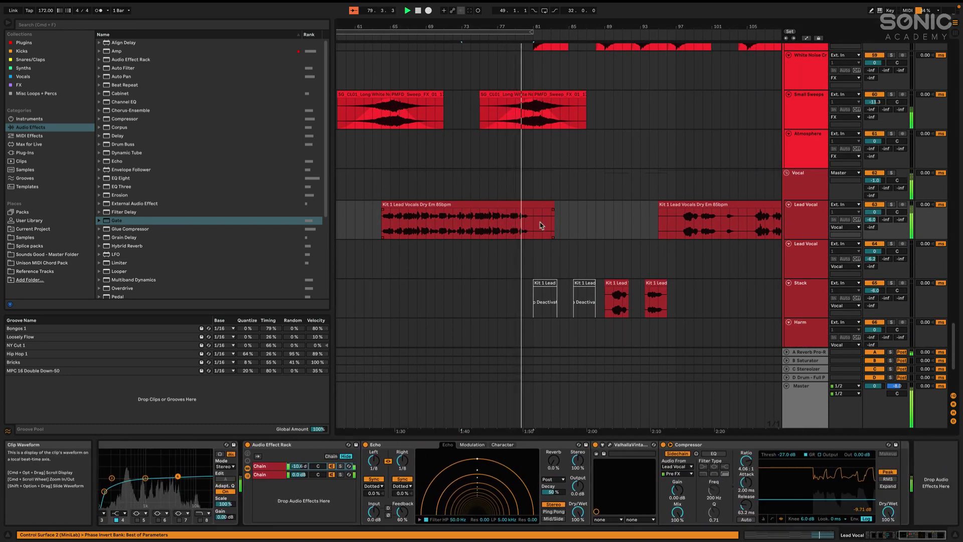
scroll(511, 251, right, 2)
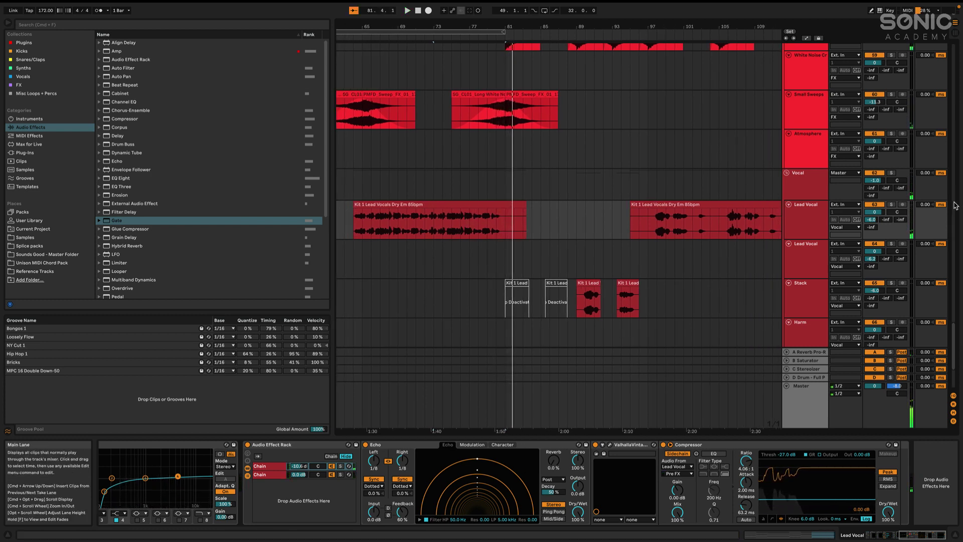
- Solo the Lead Vocal track and open its clip at bar 64.1.1 to examine the waveform and warp settings
key(space)
double_click(426, 215)
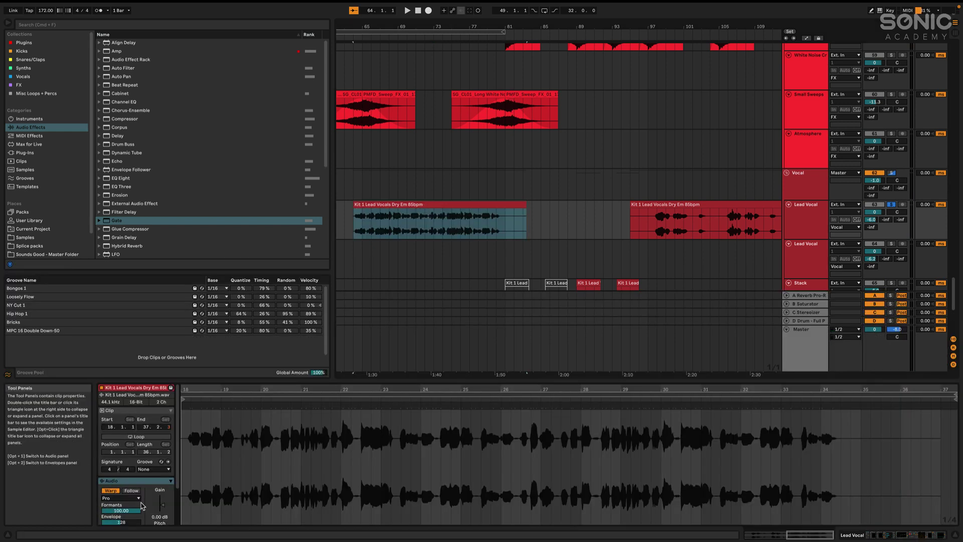
scroll(142, 505, down, 2)
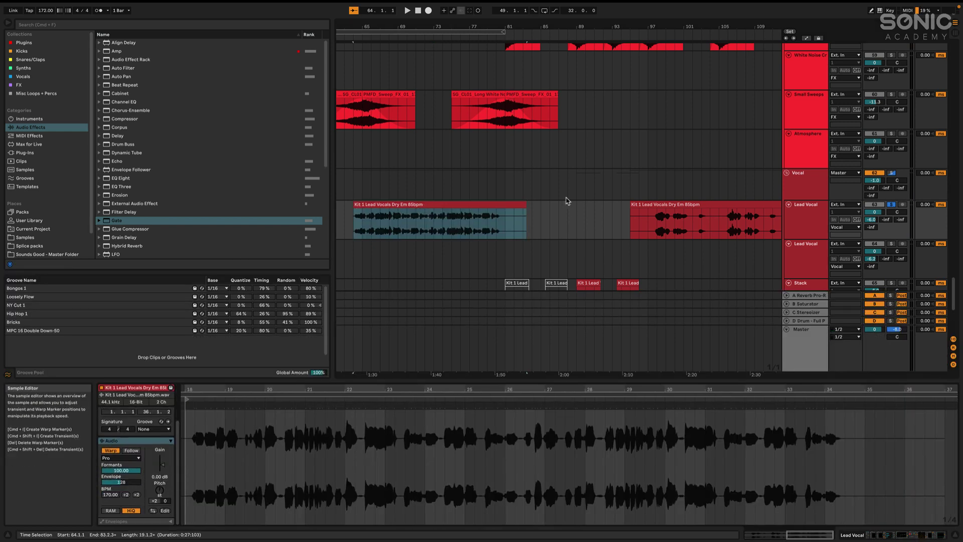
scroll(567, 201, left, 3)
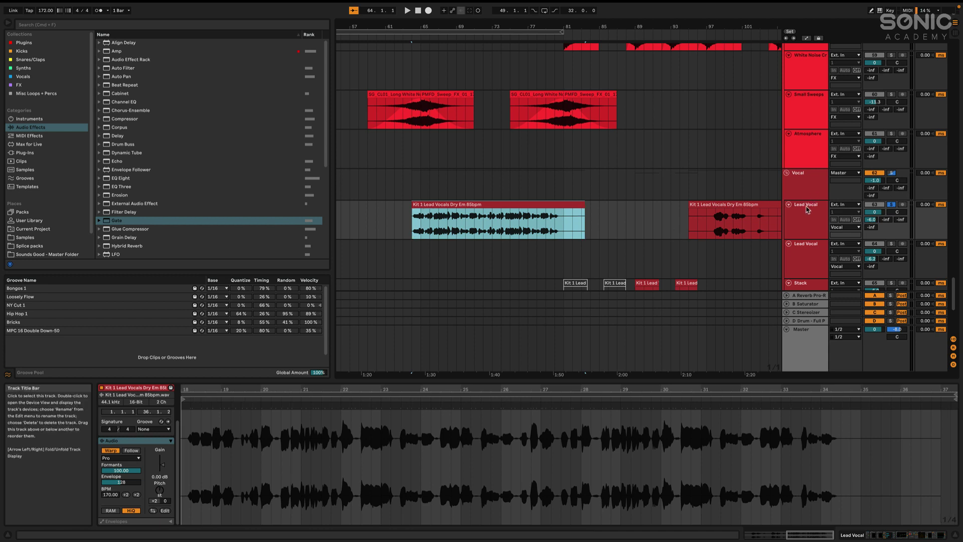
- Reopen the Lead Vocal track's devices and examine the chain from Phase Invert to the Compressor
double_click(807, 210)
scroll(602, 482, left, 10)
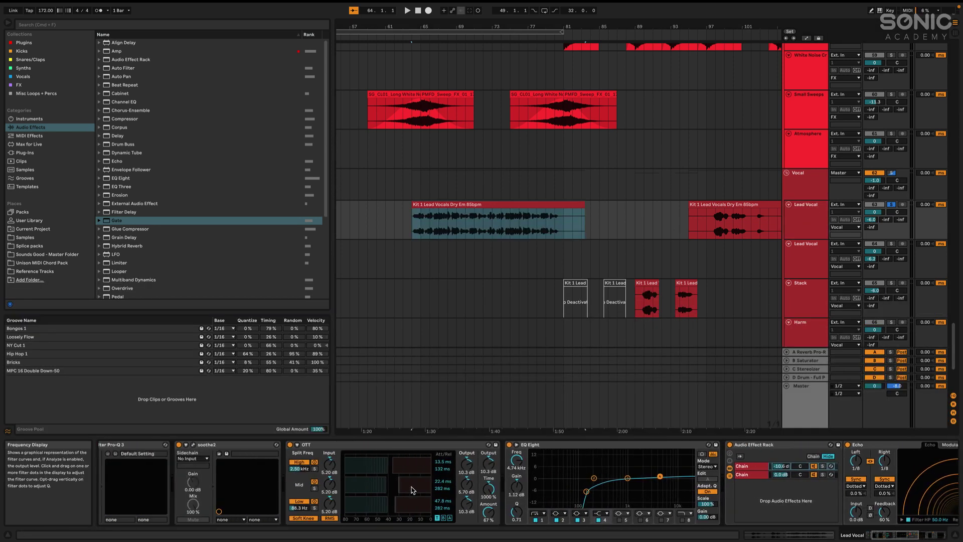
scroll(411, 489, left, 4)
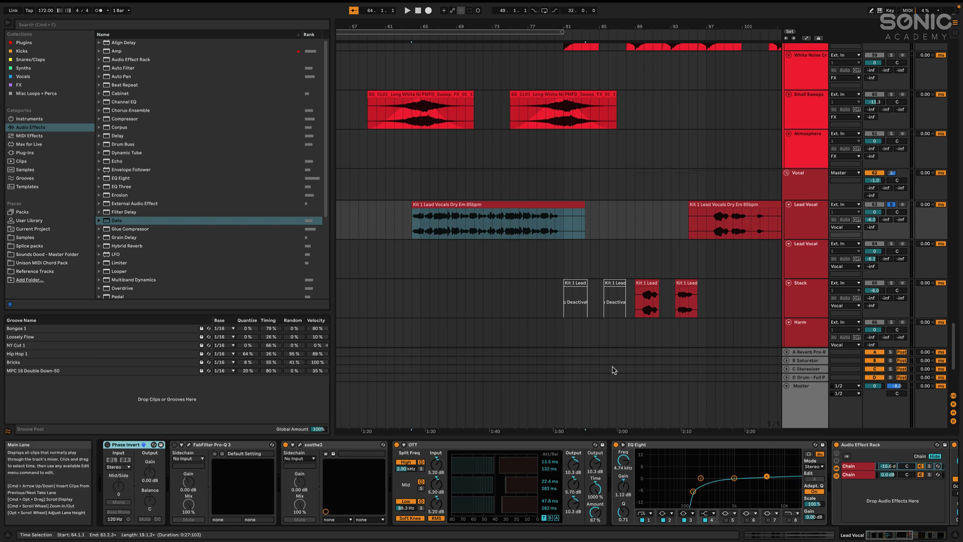
scroll(675, 520, right, 20)
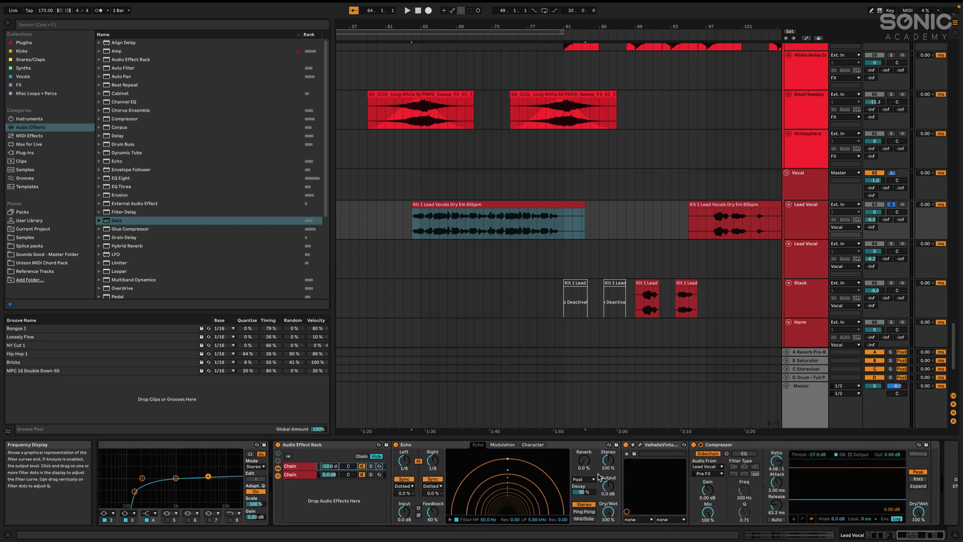
- Examine both chains of the Lead Vocal's Audio Effect Rack, ending on the first one with Echo, and unsolo the track
shift+click(308, 449)
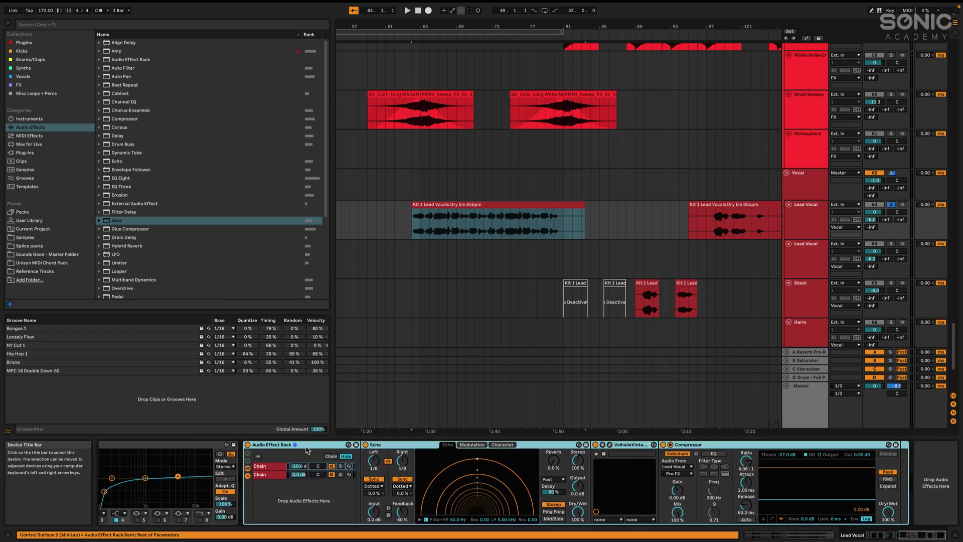
click(271, 468)
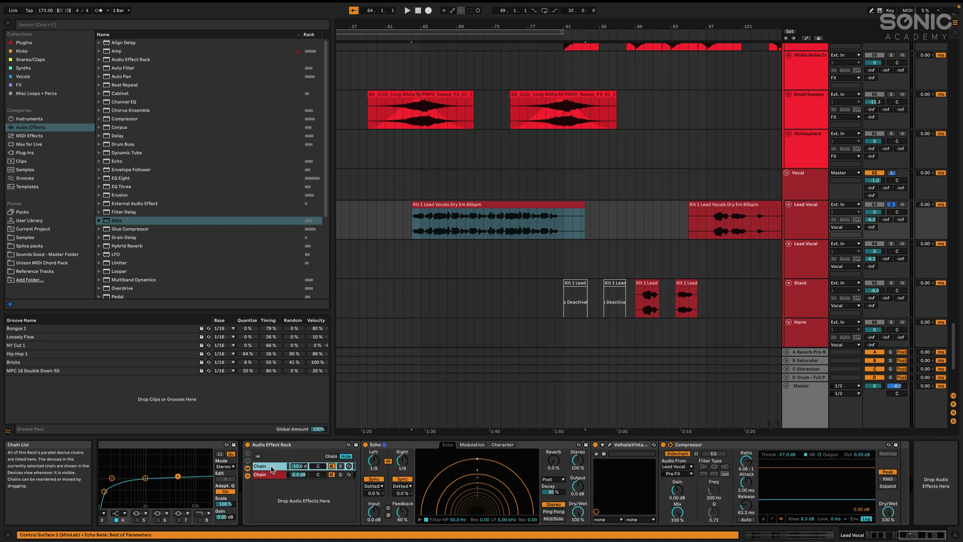
click(276, 475)
click(279, 467)
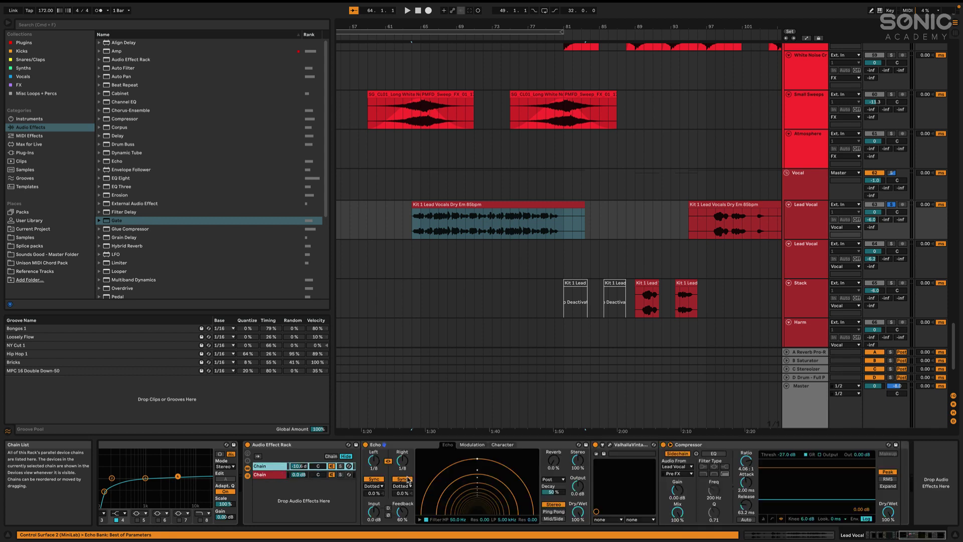
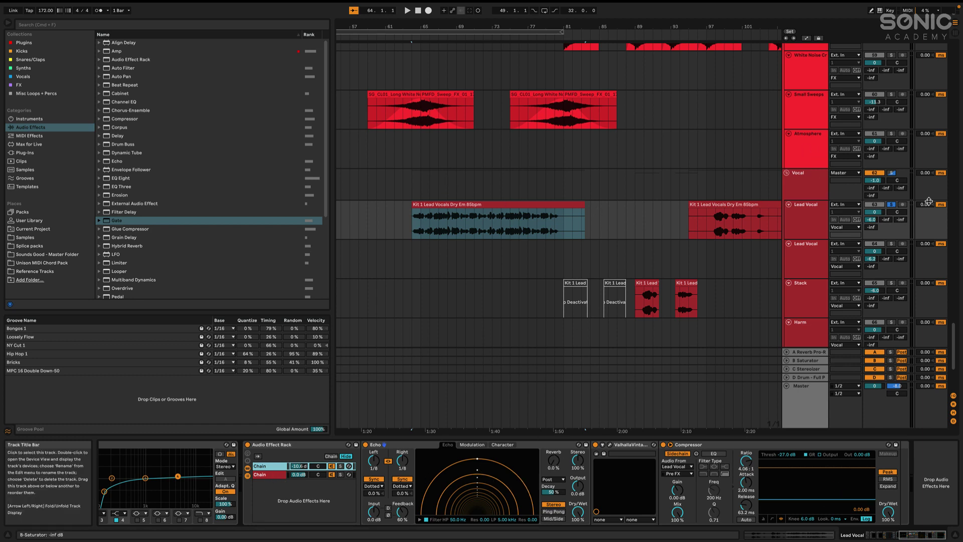
scroll(713, 247, right, 5)
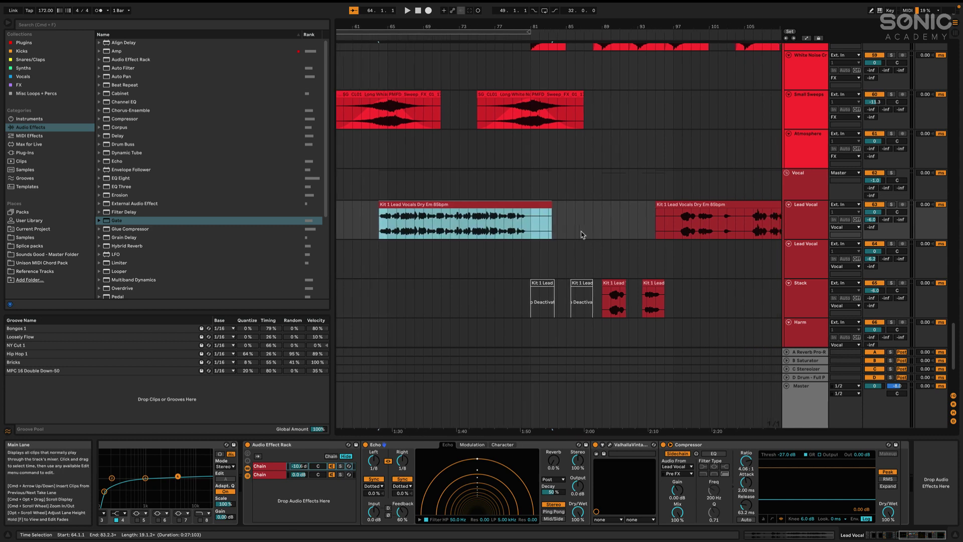
- Solo the FX group and play its impacts and sweeps from bar 80 and again from bar 88
scroll(606, 226, up, 5)
click(492, 185)
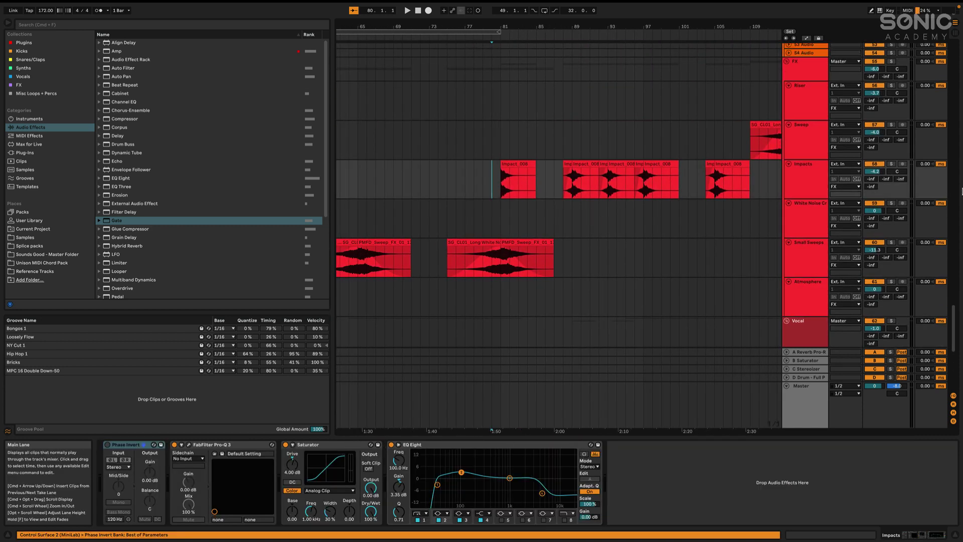
click(893, 62)
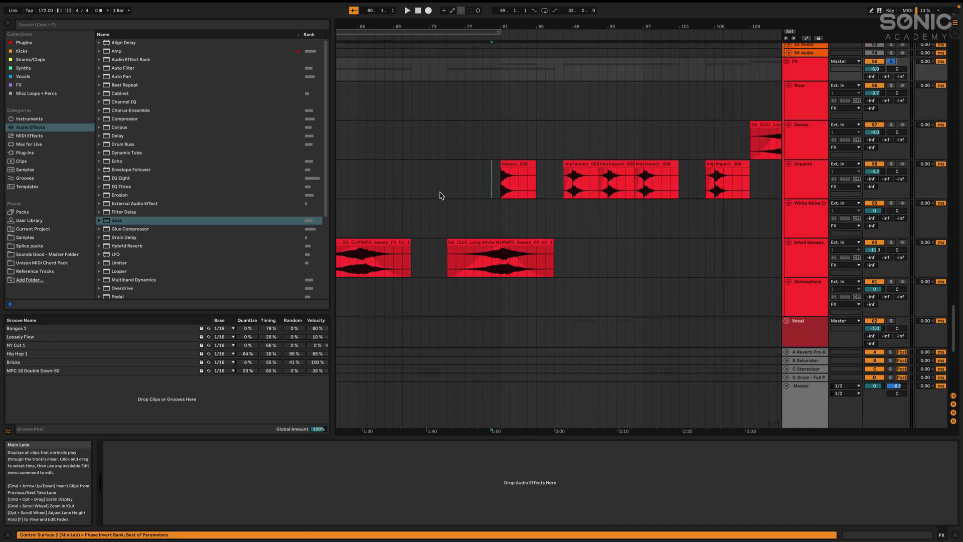
key(space)
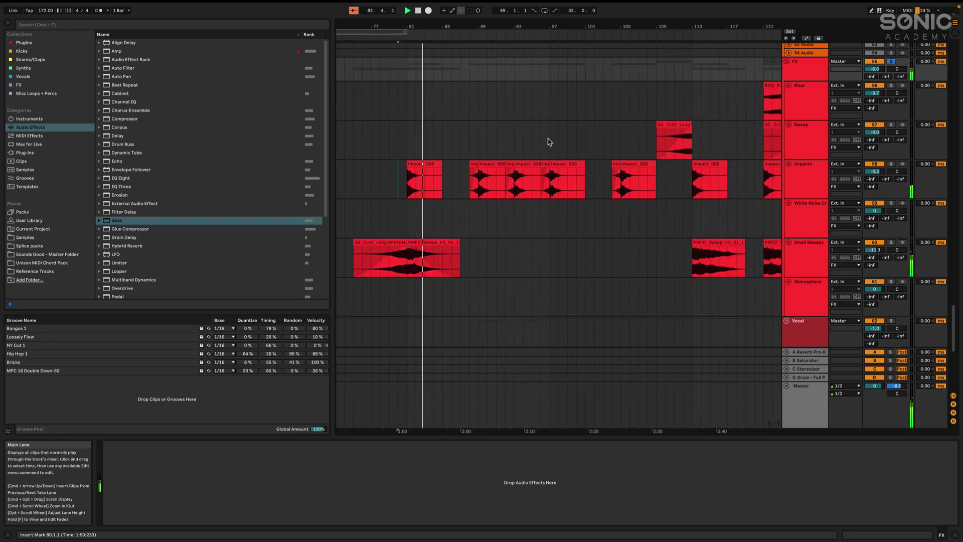
click(469, 146)
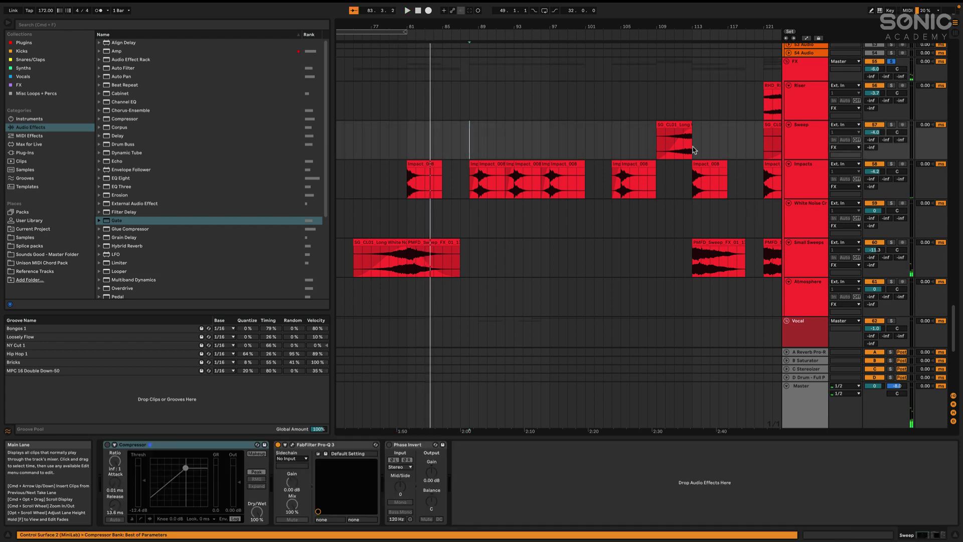
key(space)
key(space)
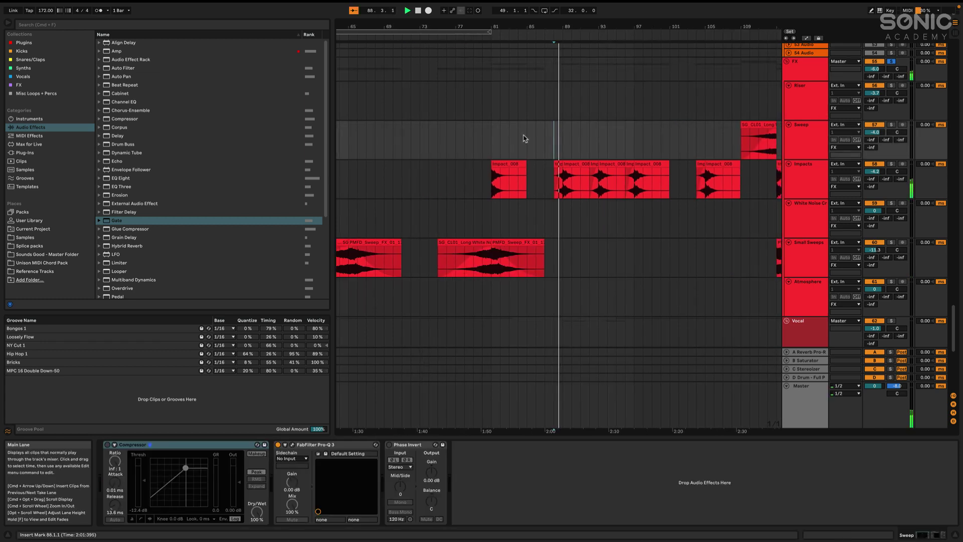
- Play the FX from the Riser clip at bar 121 and open that clip to examine its waveform
scroll(667, 165, right, 10)
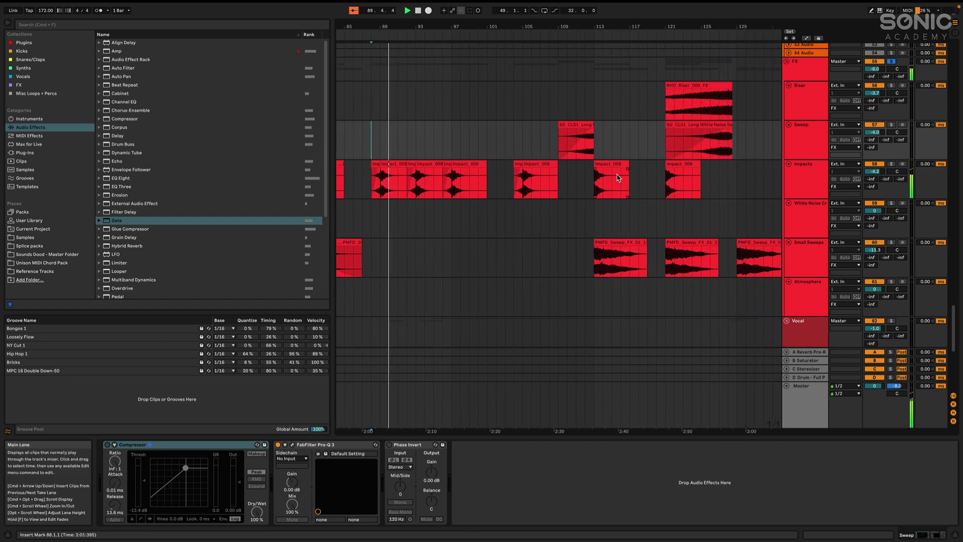
click(656, 113)
key(space)
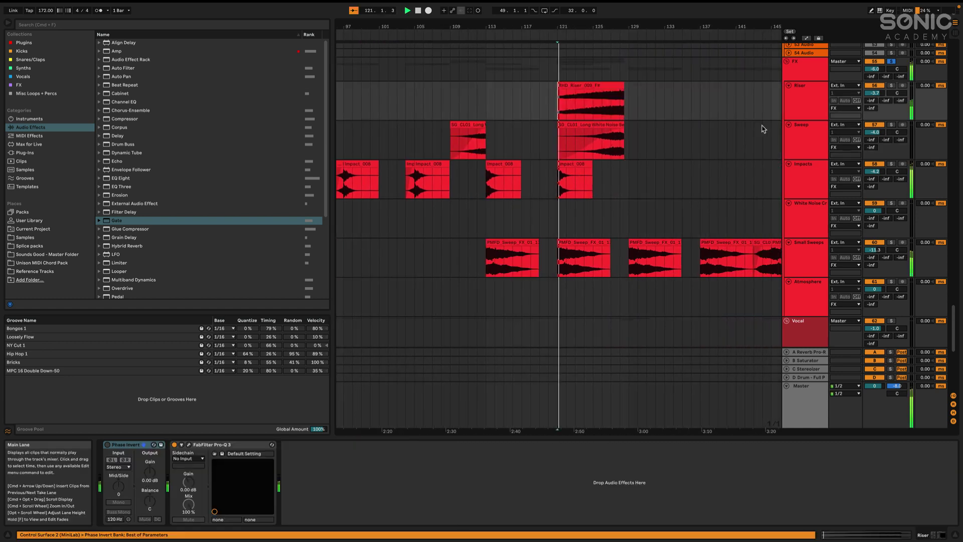
scroll(756, 154, up, 3)
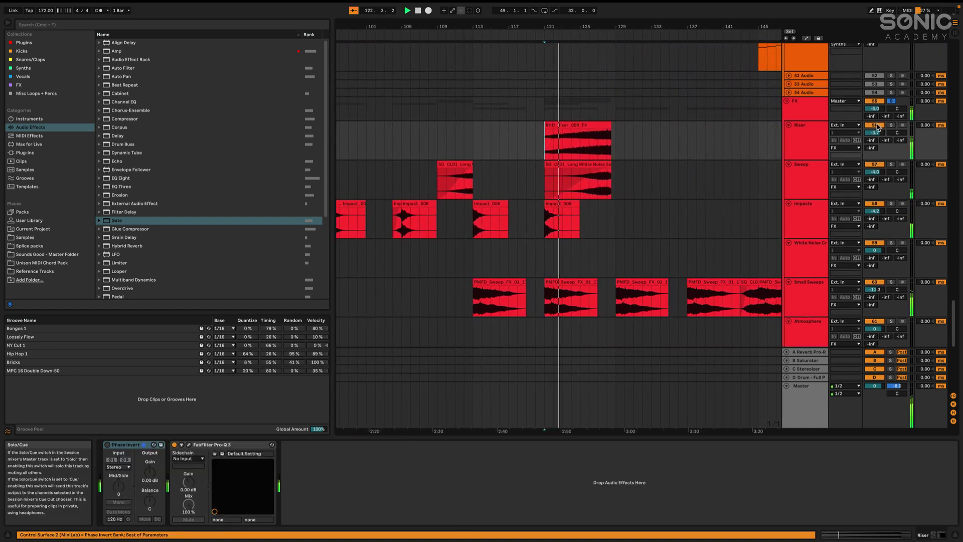
click(582, 125)
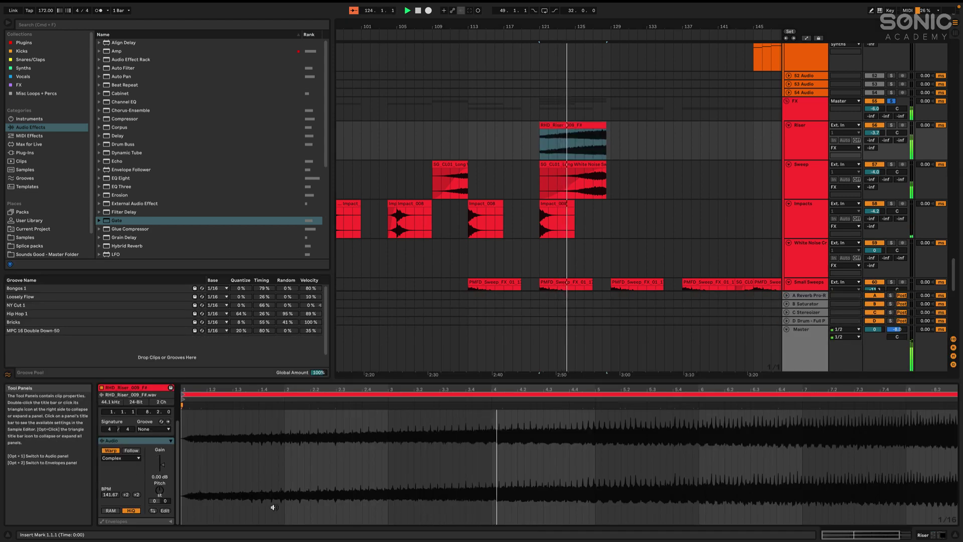
key(z)
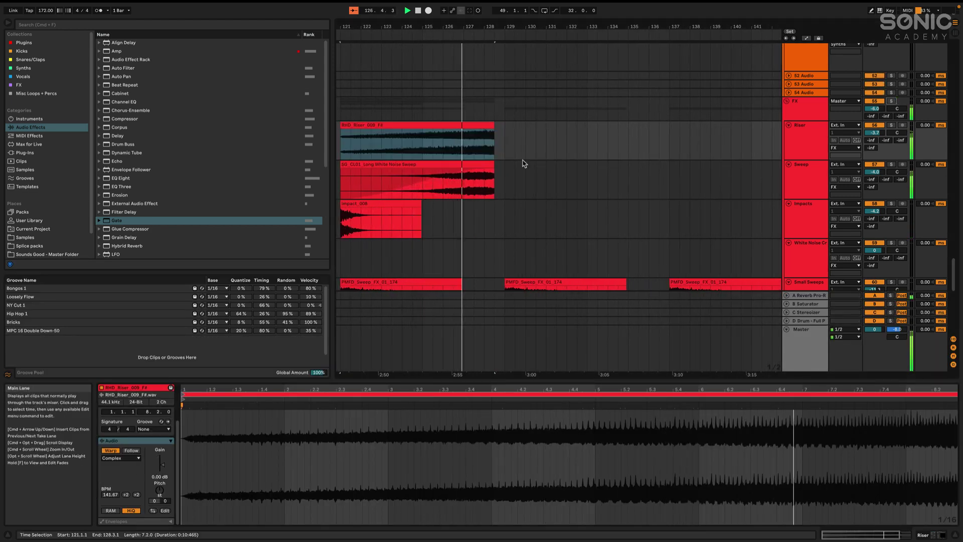
- Examine the drum tracks around the second drop at bar 129, from Kick down to Crash and Ride
scroll(534, 171, up, 5)
scroll(535, 170, up, 15)
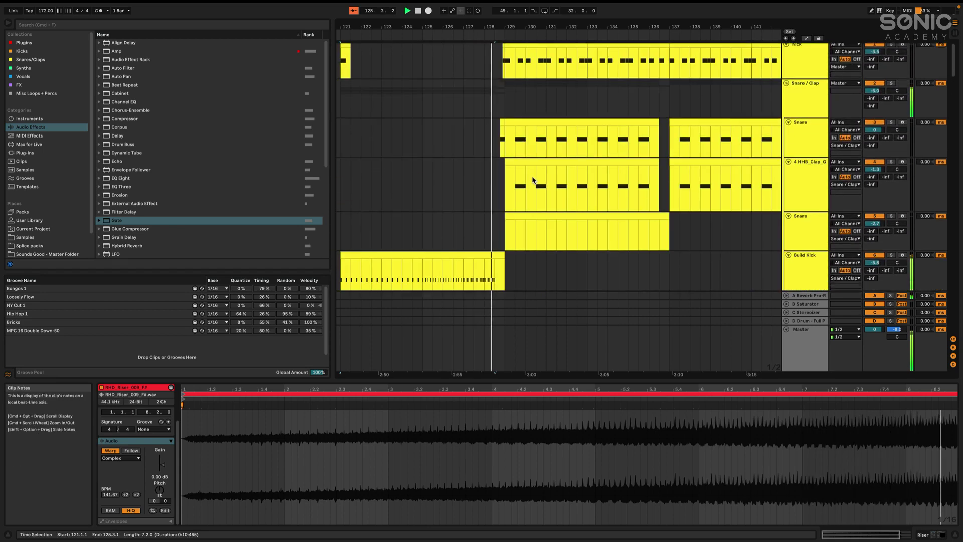
scroll(531, 172, up, 5)
scroll(531, 172, up, 5)
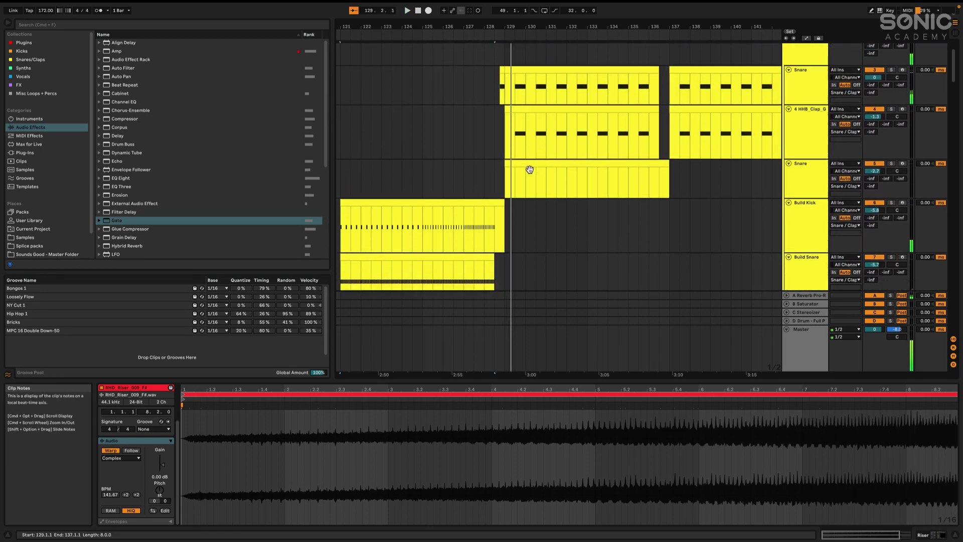
scroll(531, 172, up, 3)
scroll(531, 173, down, 10)
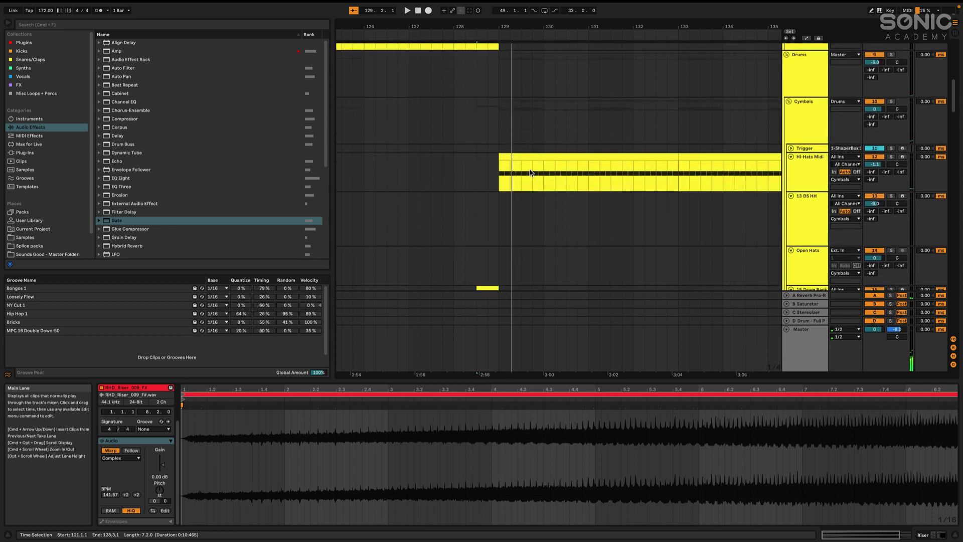
scroll(574, 179, up, 5)
scroll(572, 176, down, 3)
scroll(572, 176, up, 3)
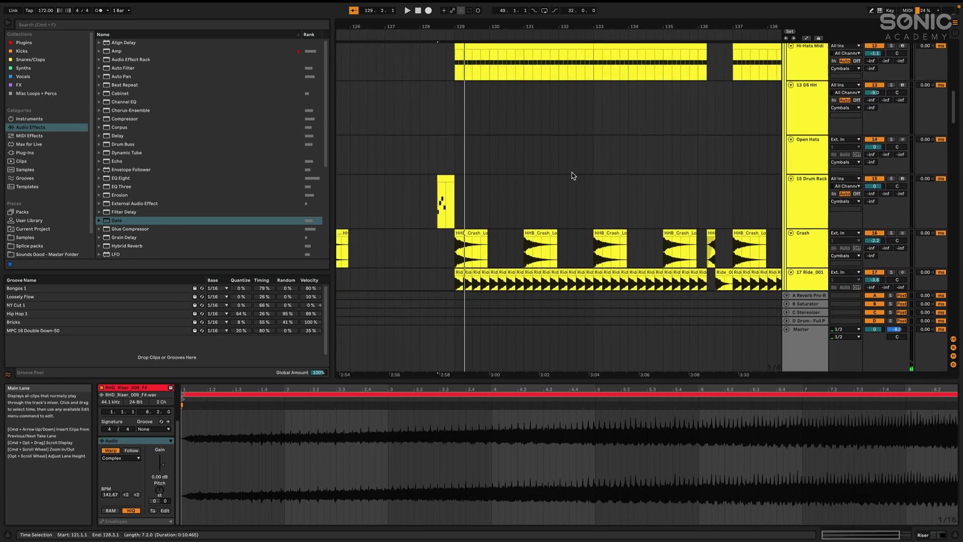
scroll(573, 175, up, 10)
scroll(573, 175, down, 3)
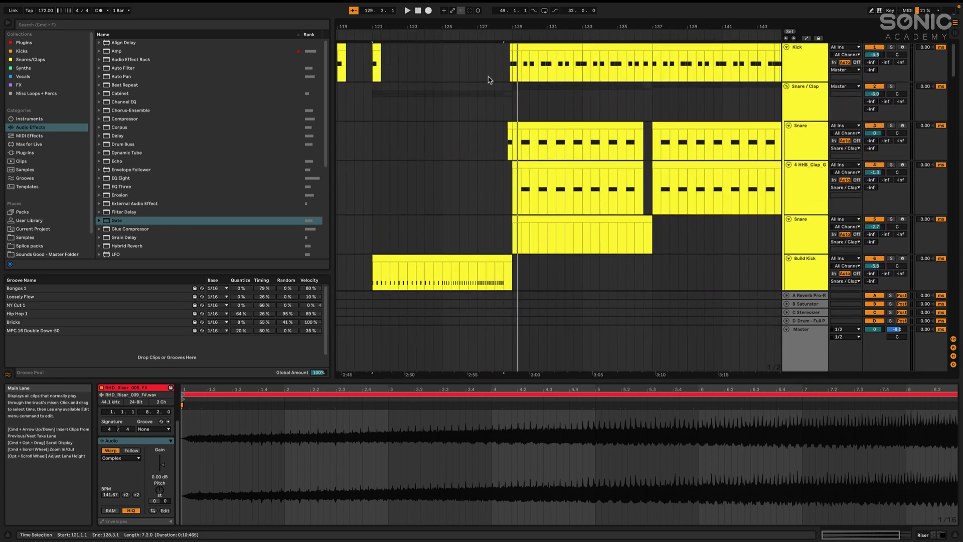
- Select bars 129 to 137 across the tracks from Kick down to the HHB clap
click(511, 70)
drag(511, 70, 652, 257)
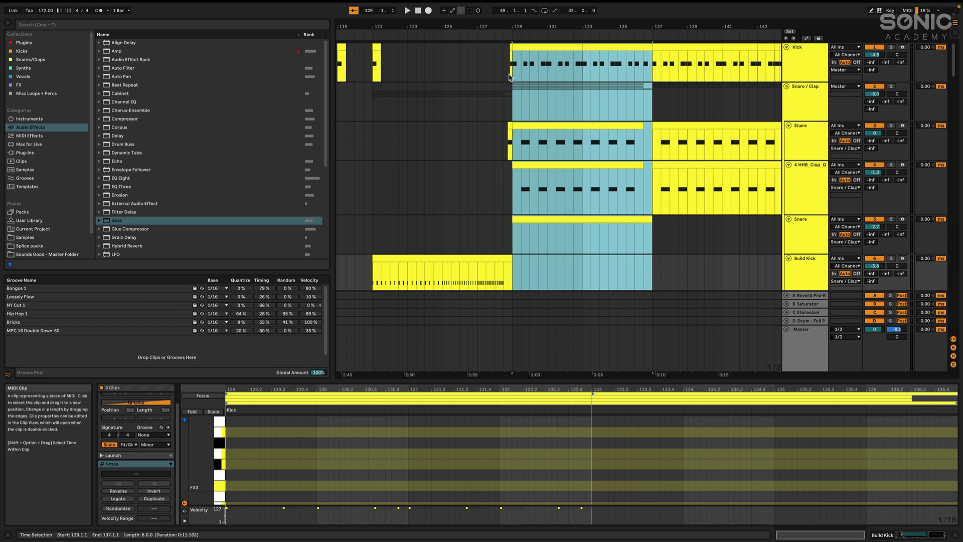
drag(511, 75, 654, 190)
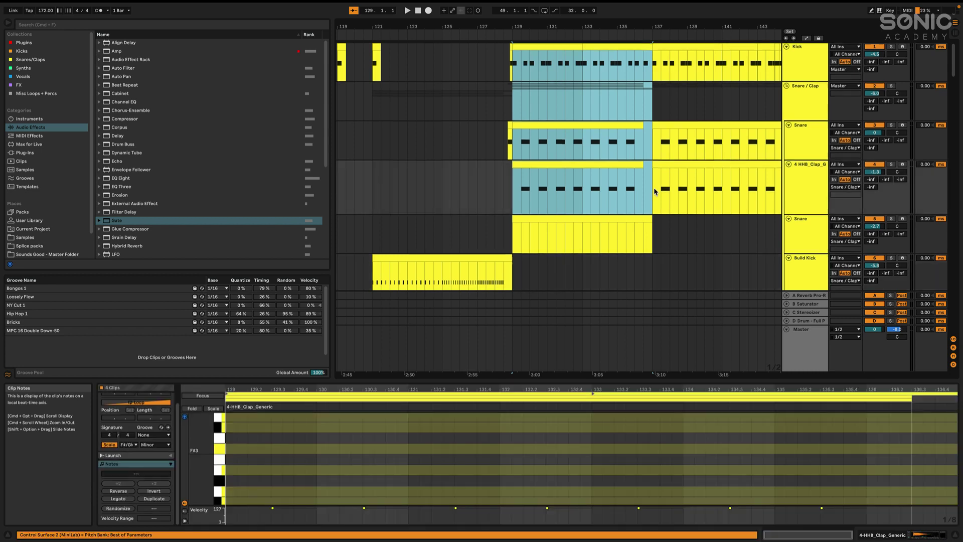
- Compare the lower Snare track's clip at bar 145 with the HHB clap clip at bar 129
scroll(587, 103, down, 5)
scroll(587, 103, up, 4)
scroll(602, 168, down, 5)
scroll(602, 169, down, 1)
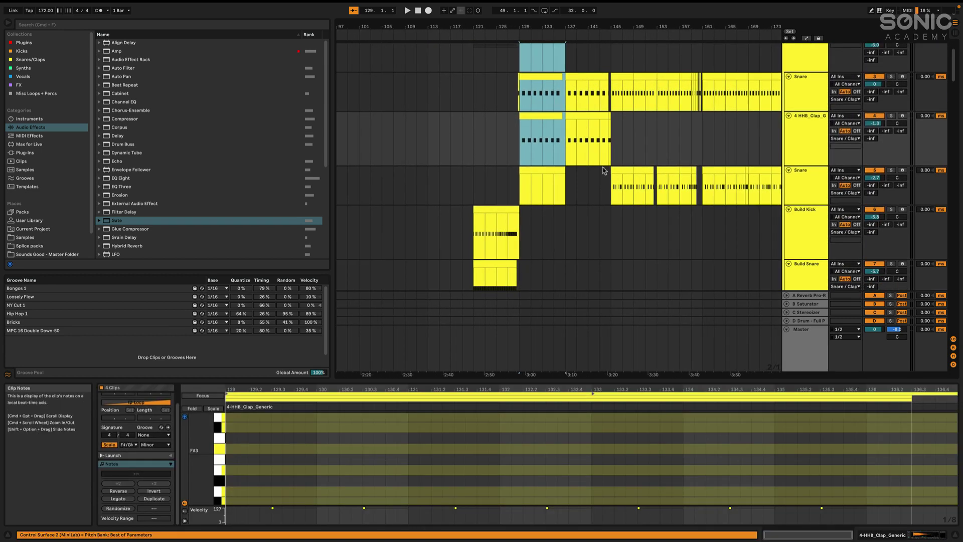
click(617, 173)
scroll(532, 155, up, 4)
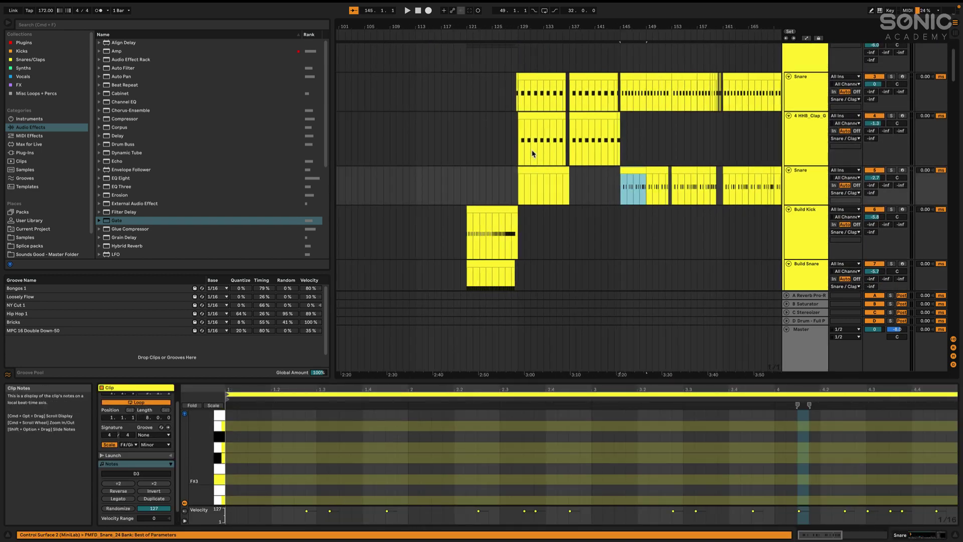
click(532, 151)
scroll(550, 153, down, 5)
scroll(550, 153, down, 2)
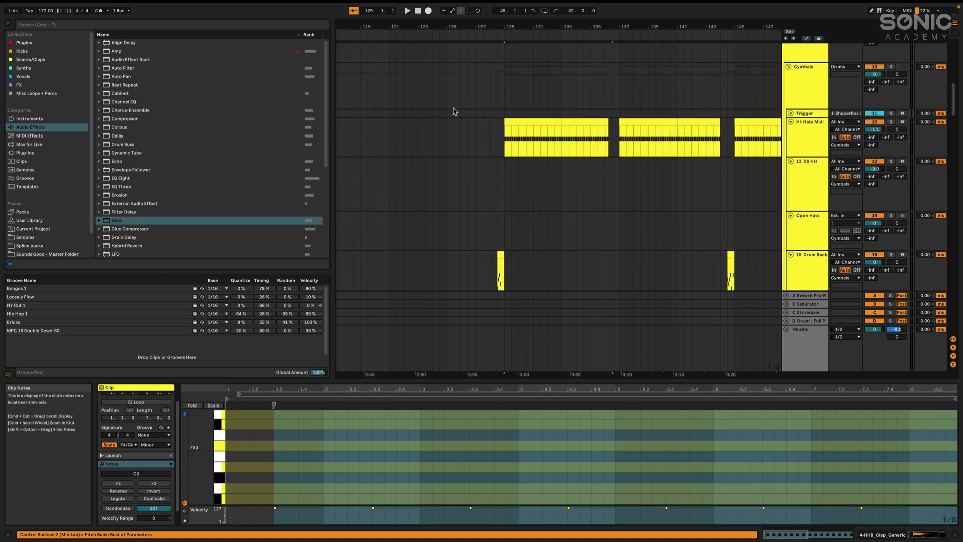
- Open the Hi-Hats Midi clip in the second drop and compare it with the notes of the clip at bar 49
click(528, 123)
scroll(529, 125, down, 4)
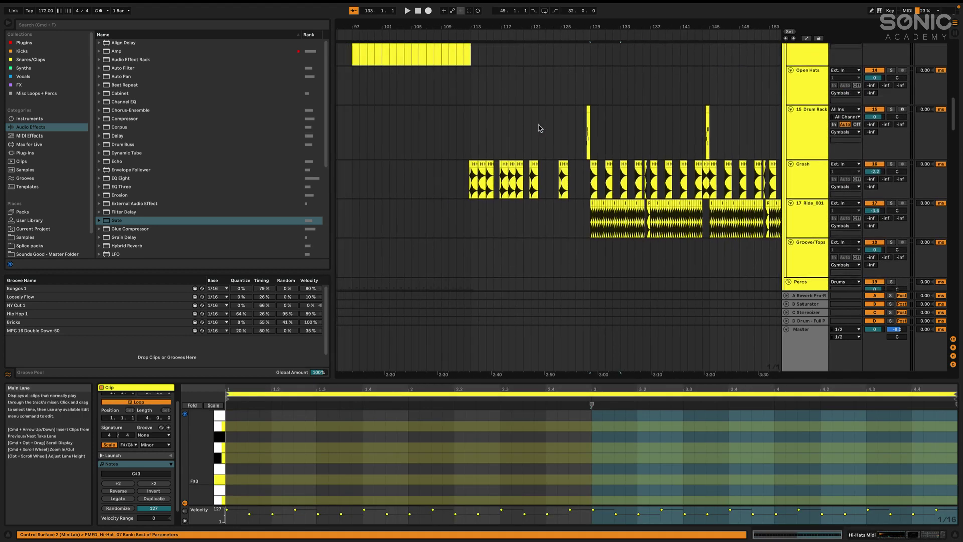
scroll(533, 125, left, 10)
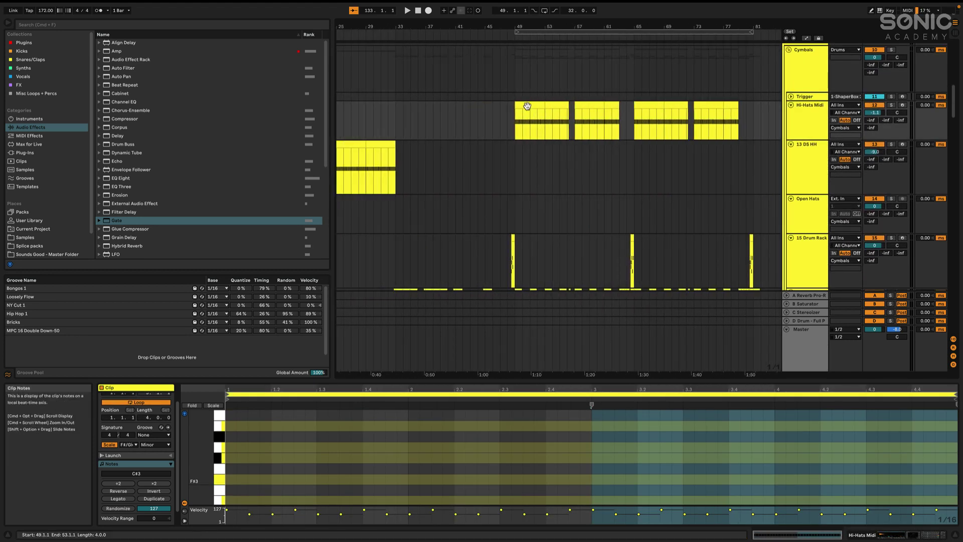
click(527, 106)
scroll(380, 441, up, 5)
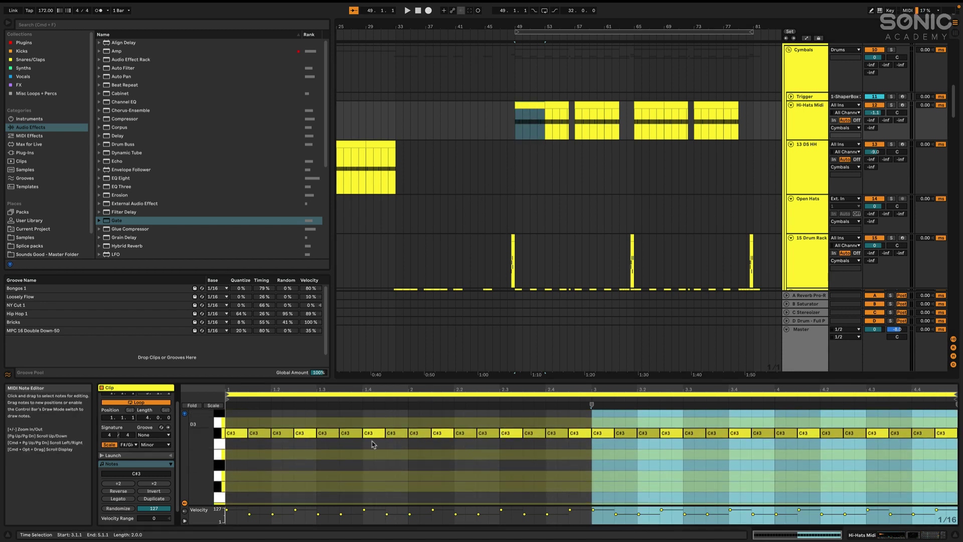
click(475, 464)
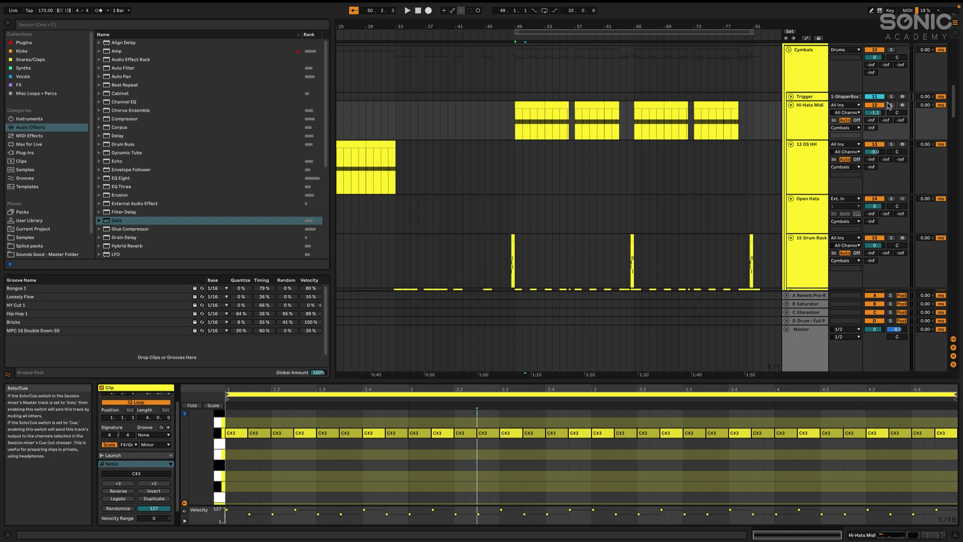
- Audition the soloed Hi-Hats Midi track from the second drop at bar 129
scroll(732, 116, right, 12)
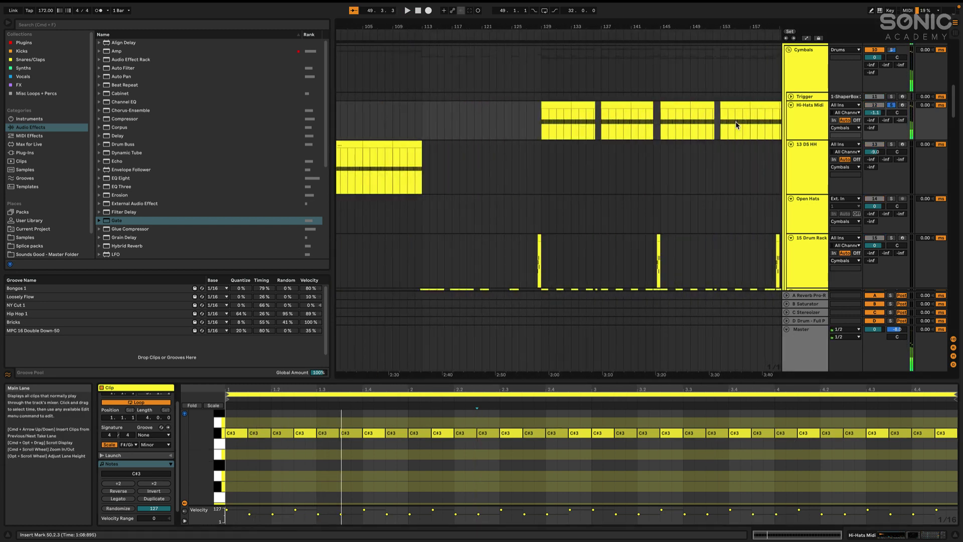
scroll(734, 125, right, 2)
click(449, 105)
key(space)
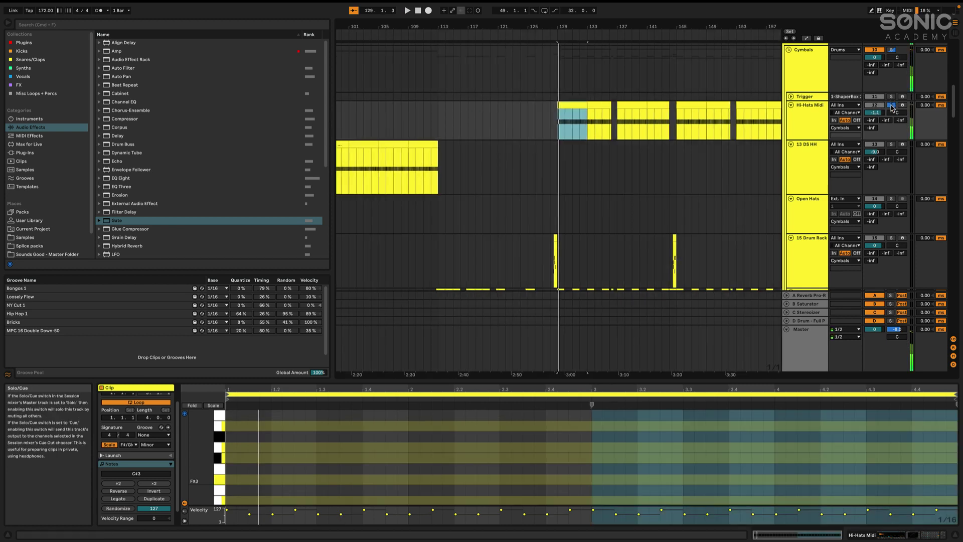
- Go back to the snare and clap tracks and open the HHB clap clip at bar 129 to show its notes
scroll(548, 107, up, 10)
scroll(559, 143, up, 3)
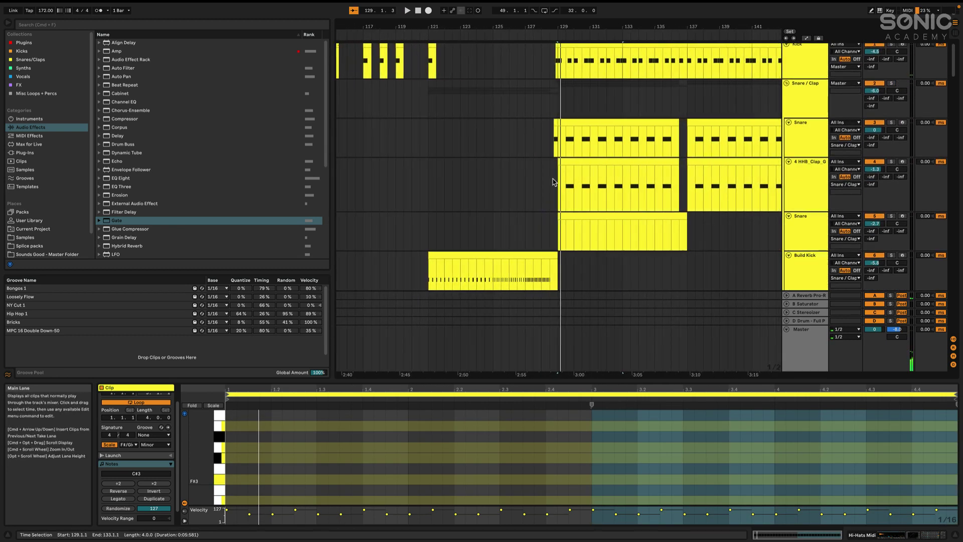
click(552, 181)
click(550, 134)
click(548, 96)
scroll(580, 105, up, 3)
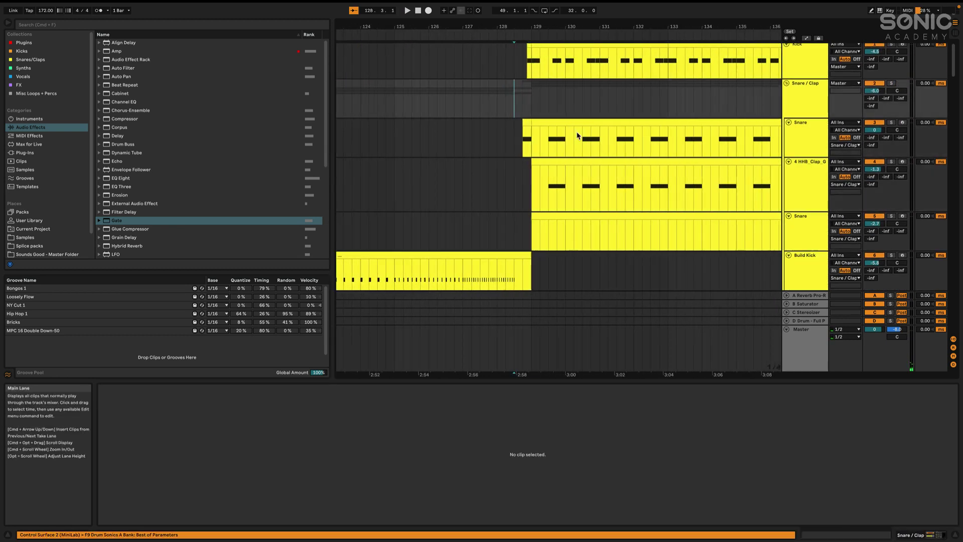
click(572, 164)
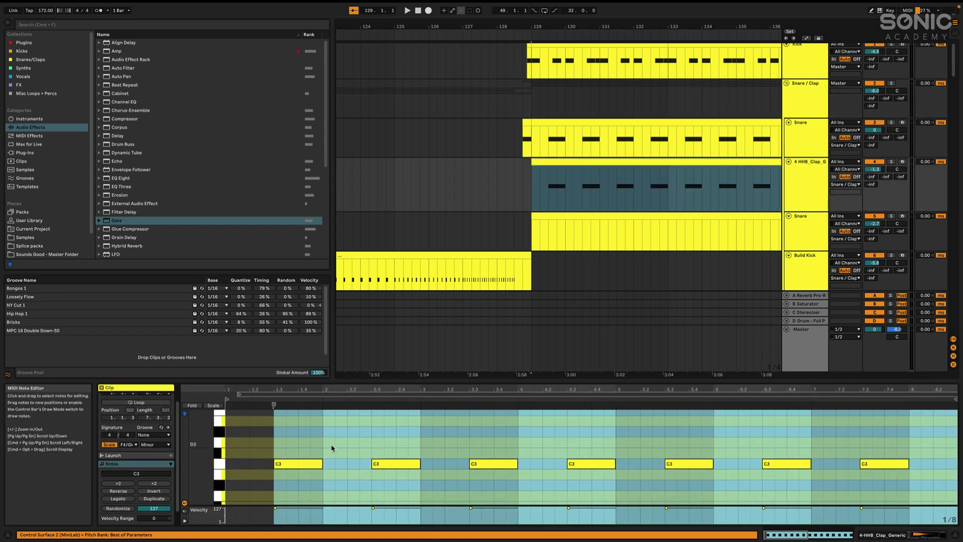
- Try the clap pattern at double speed by halving all its note timings, and stretch the notes back to their original spacing
drag(283, 437, 959, 517)
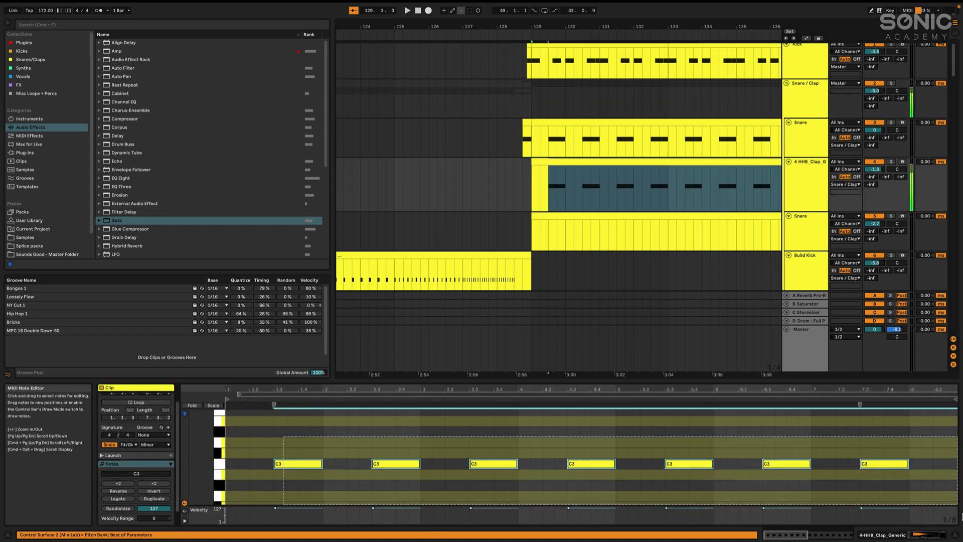
click(119, 484)
key(Left)
key(Left)
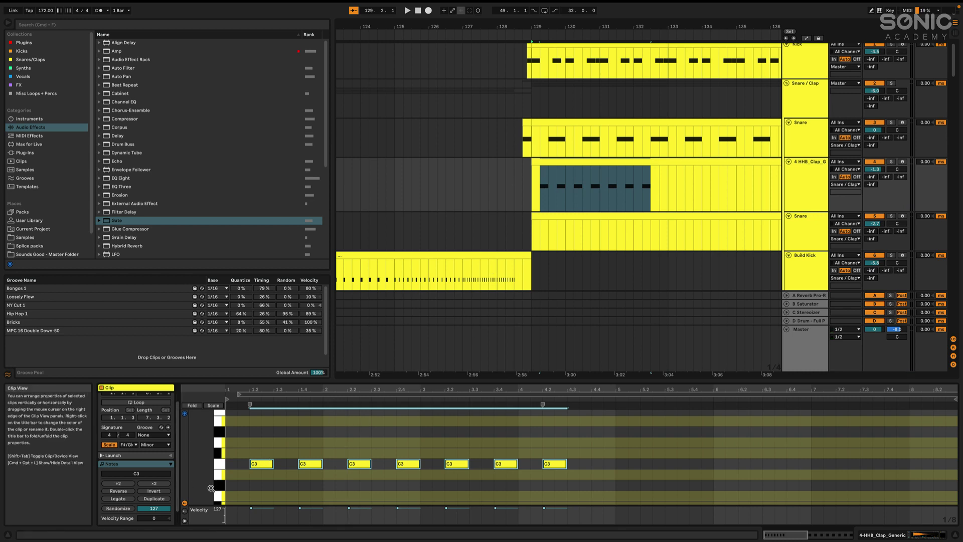
key(Right)
key(Right)
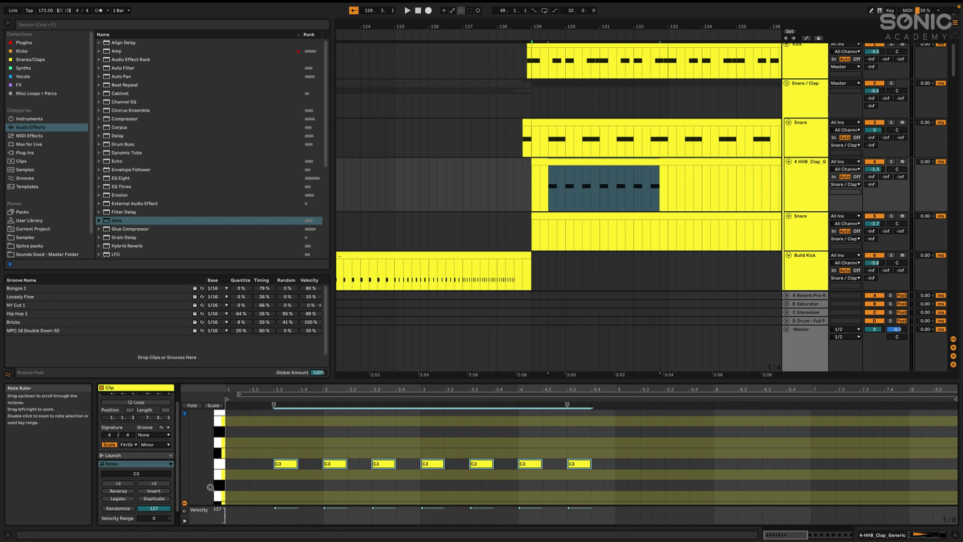
click(142, 483)
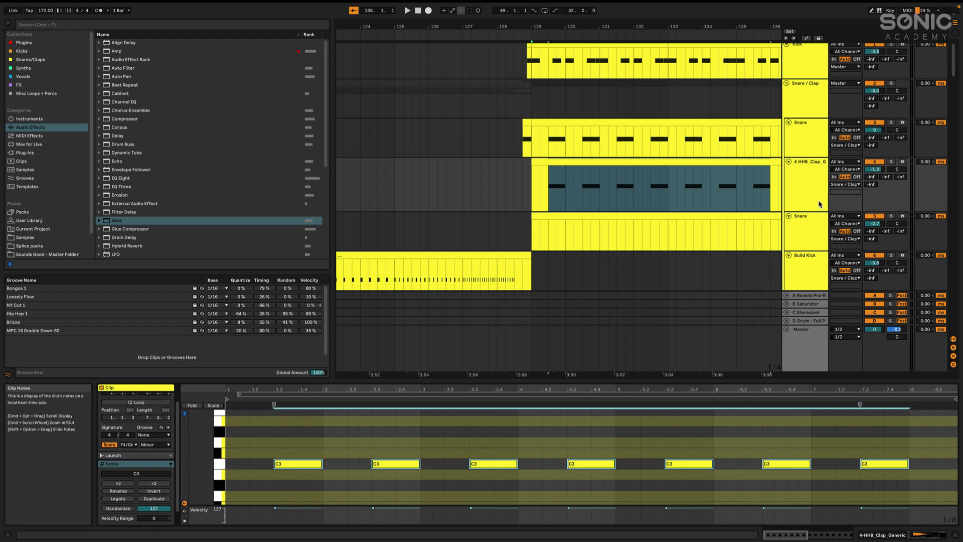
- Show the upper Snare track's clips around bar 129 together with the neighbouring kick and clap parts
click(530, 143)
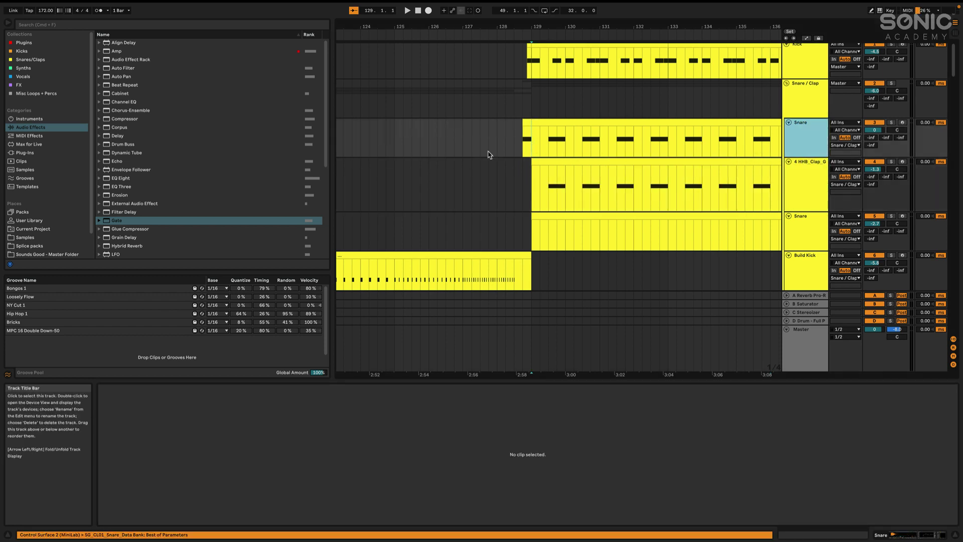
key(minus)
click(490, 147)
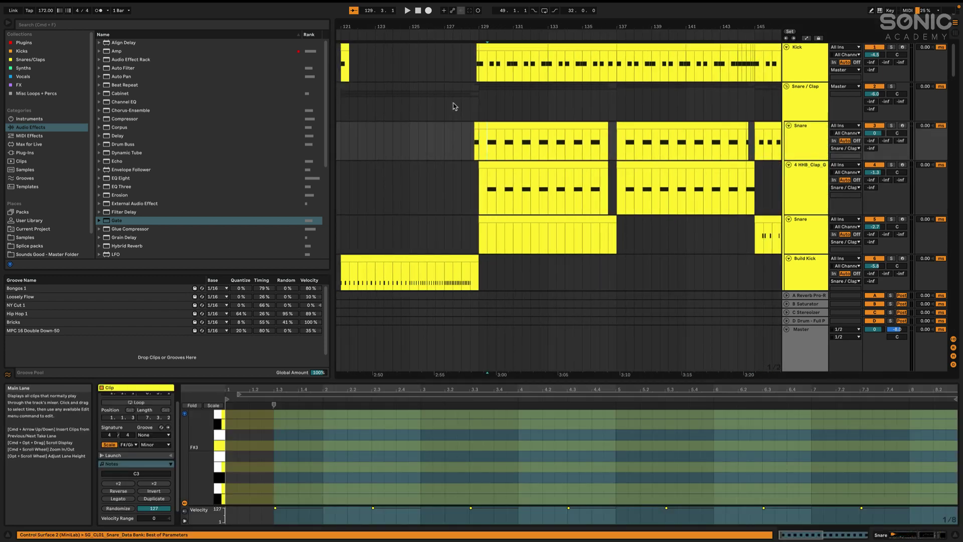
- Play the full arrangement from bar 128 into the second drop while looking over the kick, snare, clap and cymbal clips
click(464, 114)
key(space)
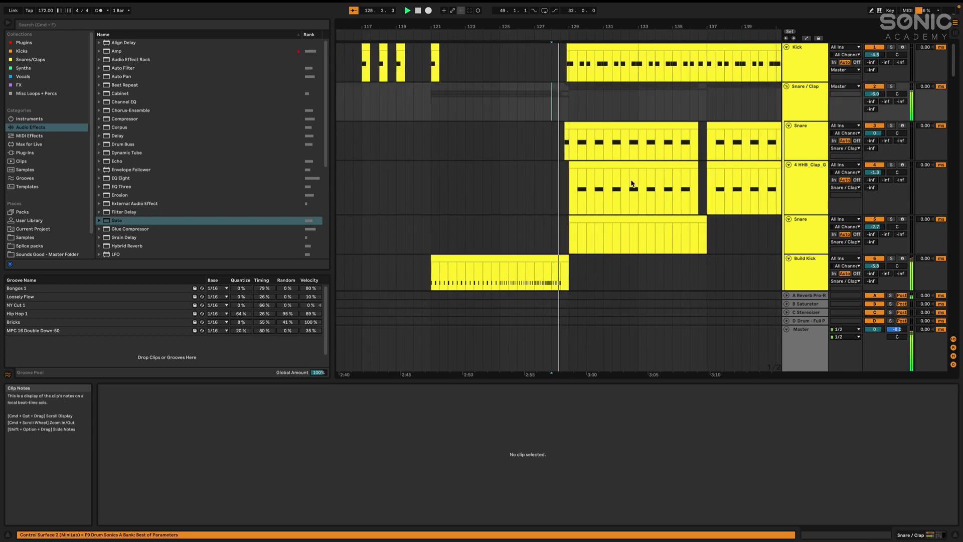
scroll(625, 193, down, 10)
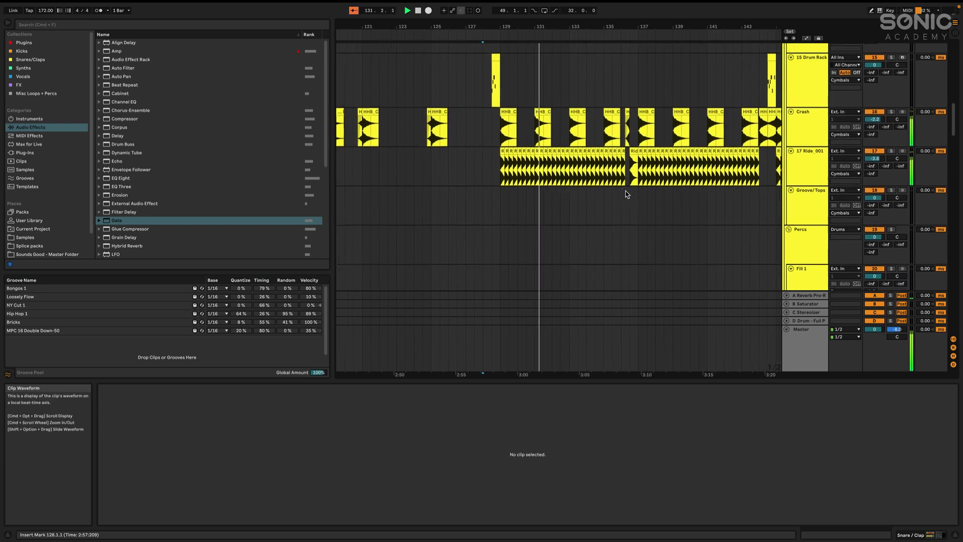
scroll(626, 194, up, 10)
scroll(625, 193, up, 2)
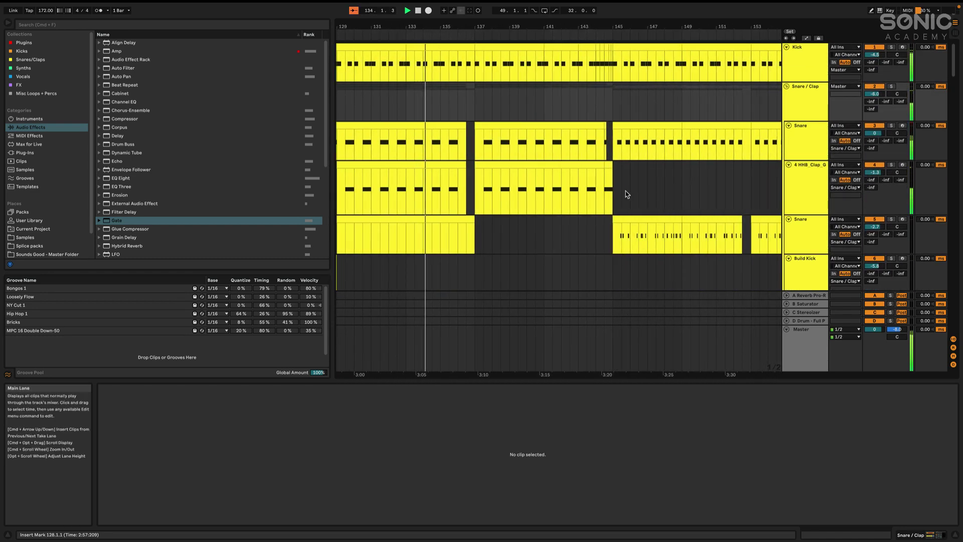
scroll(629, 195, down, 2)
scroll(632, 197, left, 4)
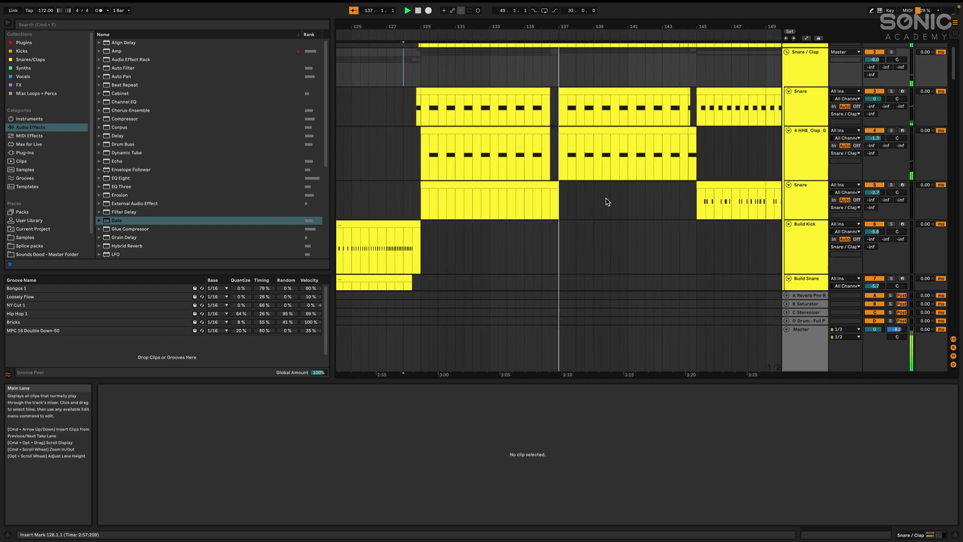
scroll(607, 202, down, 20)
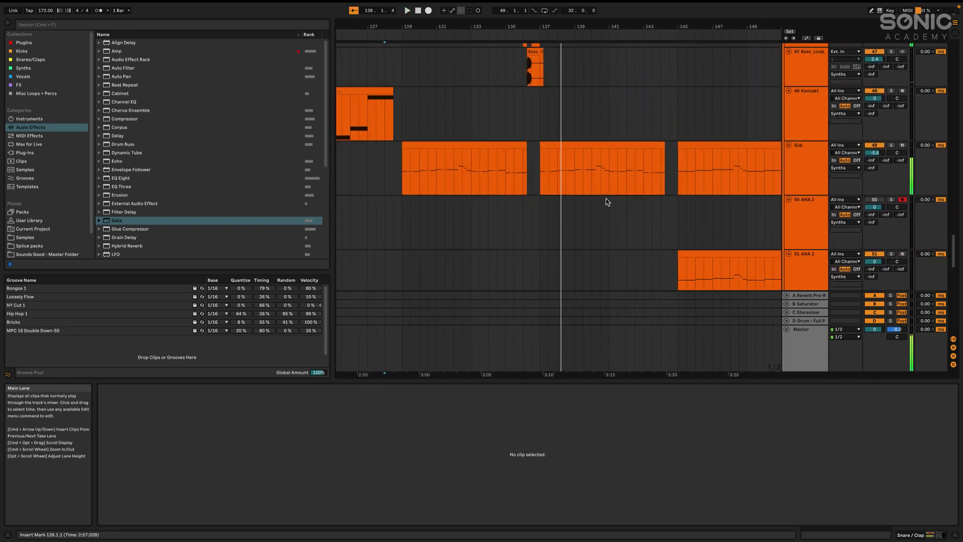
- Show the device chain of the 46 ANA 2 track and audition its fill clip just before bar 137
scroll(544, 108, up, 4)
click(537, 189)
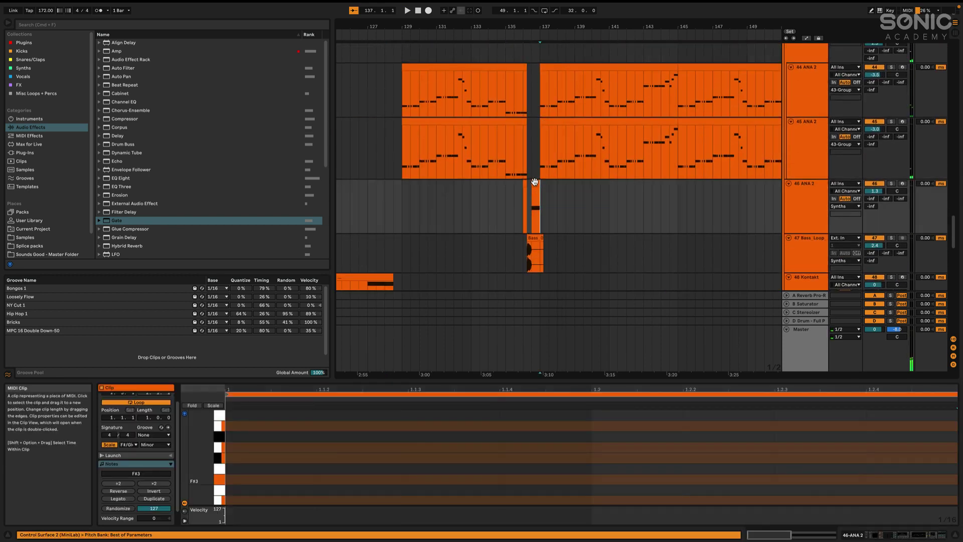
click(815, 204)
scroll(744, 492, right, 4)
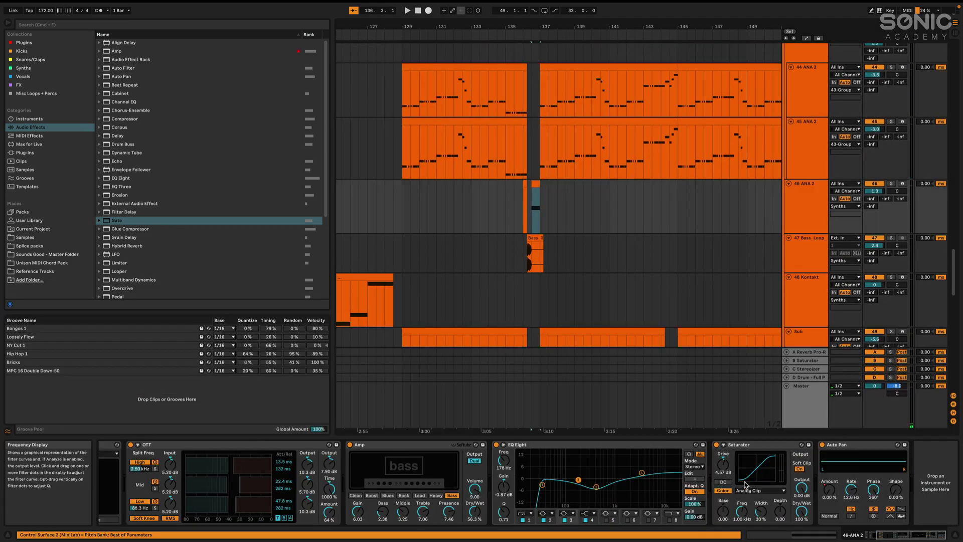
scroll(533, 188, up, 5)
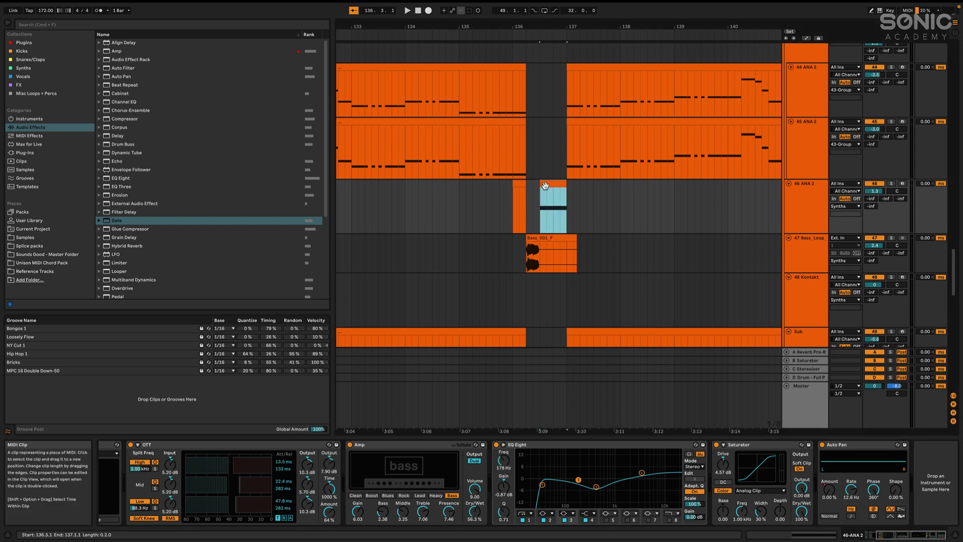
key(space)
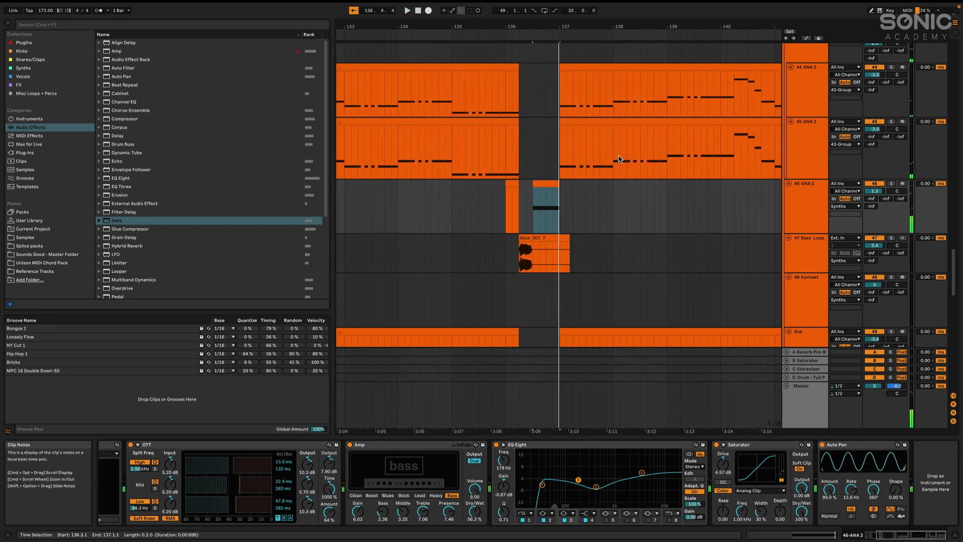
- Play on from bar 144 and examine how the snare, cymbal and synth clips change at bar 145
key(minus)
scroll(620, 159, up, 10)
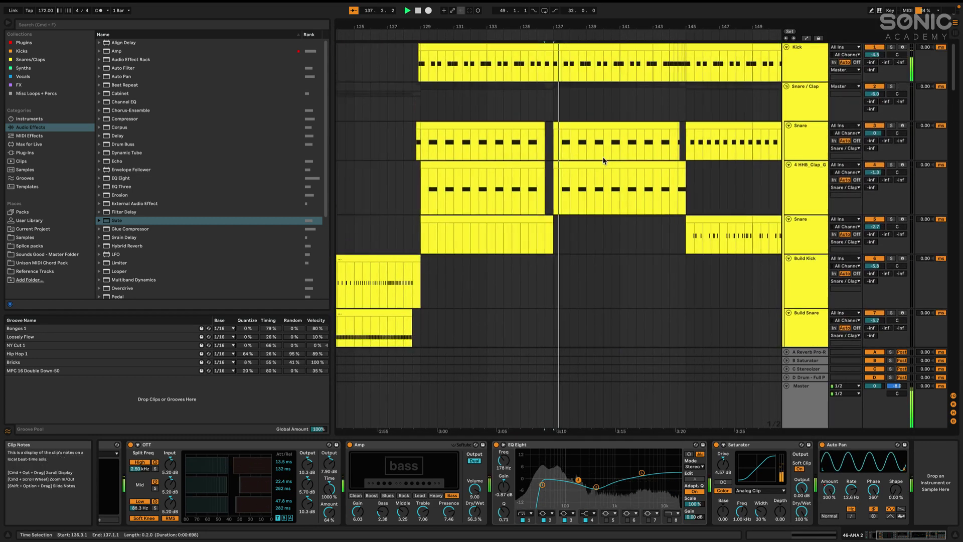
click(661, 103)
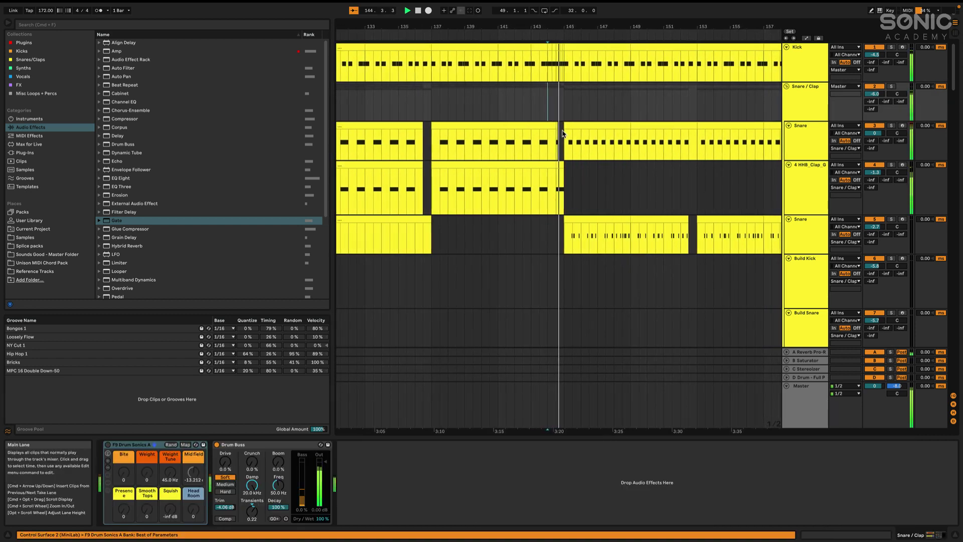
scroll(563, 133, down, 10)
key(plus)
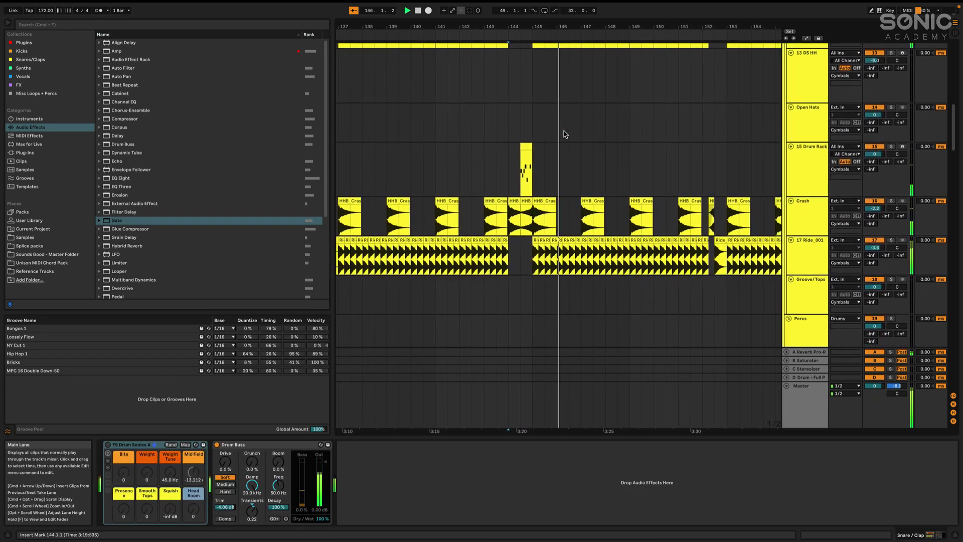
scroll(564, 134, up, 10)
key(minus)
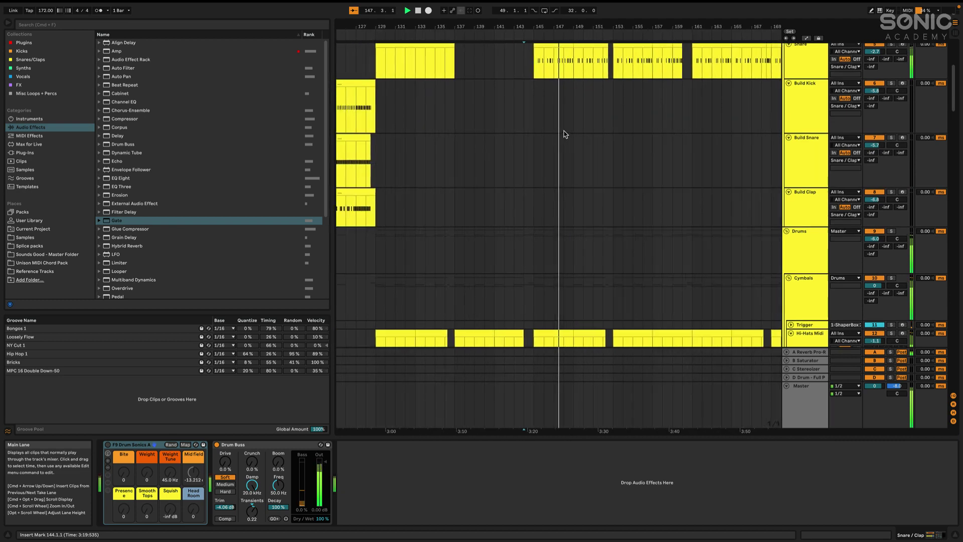
scroll(564, 134, up, 5)
scroll(564, 134, down, 20)
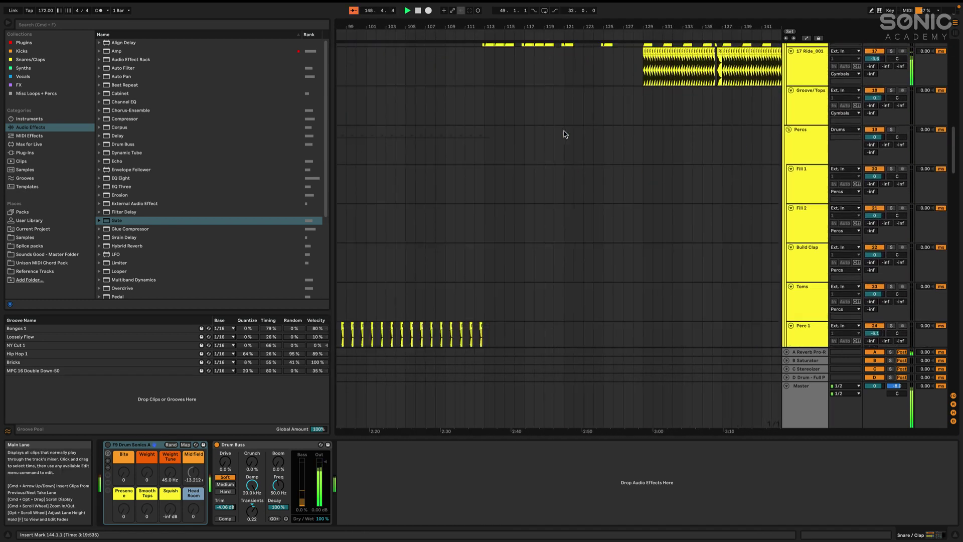
scroll(564, 130, down, 10)
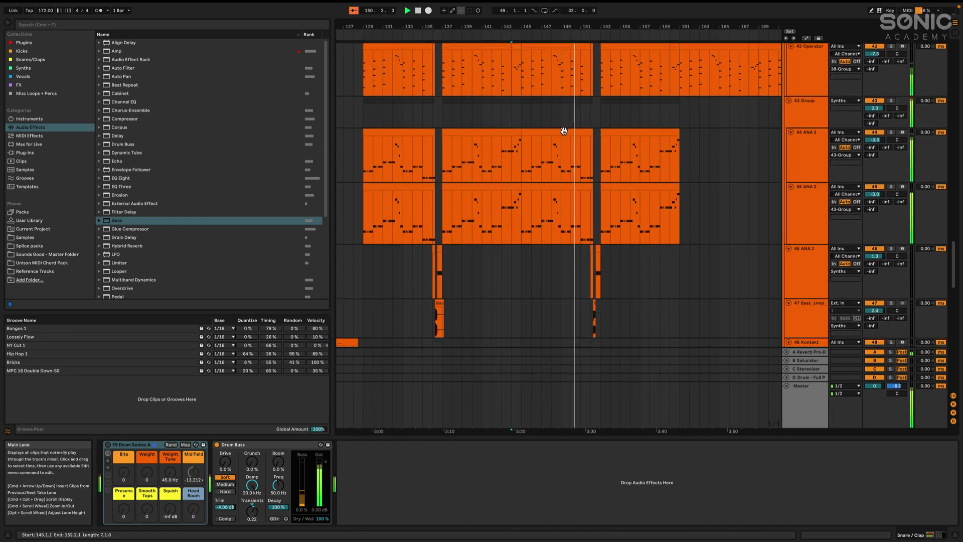
- Audition the Sub track and the 51 ANA 2 layer around bar 145 by soloing each one in turn
click(818, 203)
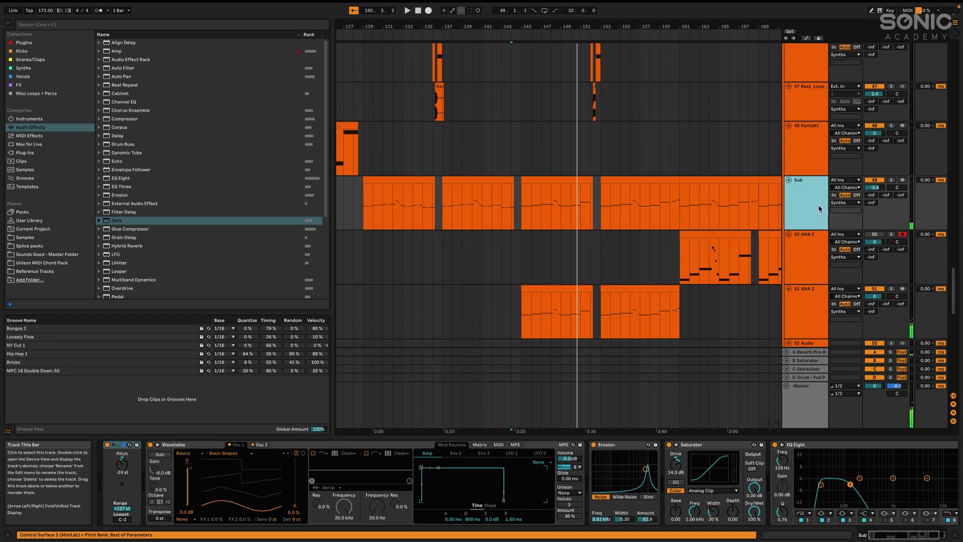
click(891, 181)
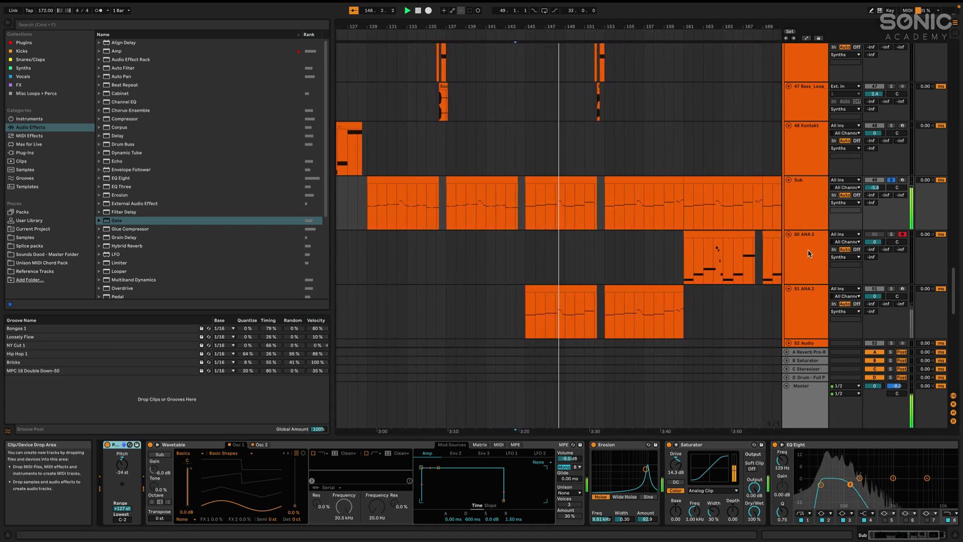
click(792, 314)
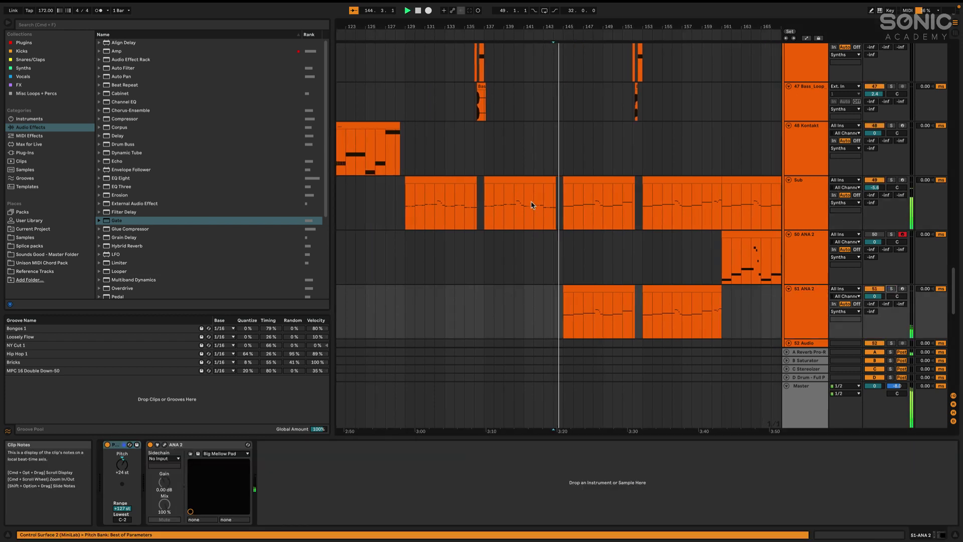
scroll(532, 204, down, 5)
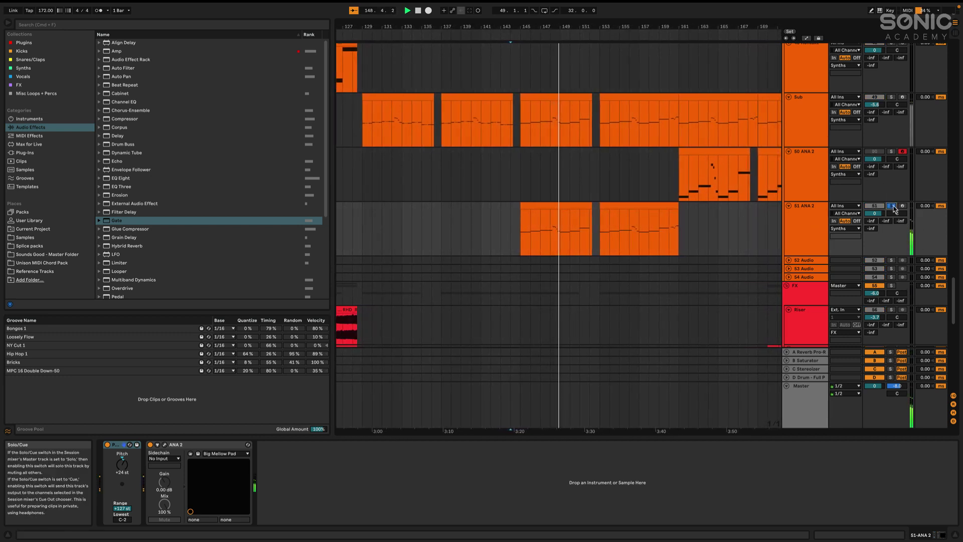
click(891, 206)
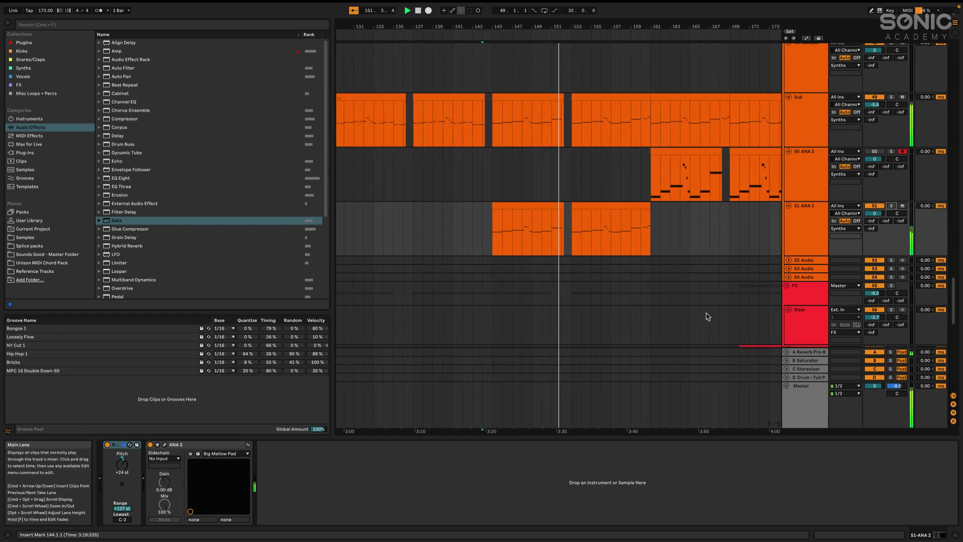
- Look over the FX, vocal and drum tracks during playback of the section leading up to bar 161
scroll(702, 317, down, 10)
scroll(707, 316, up, 20)
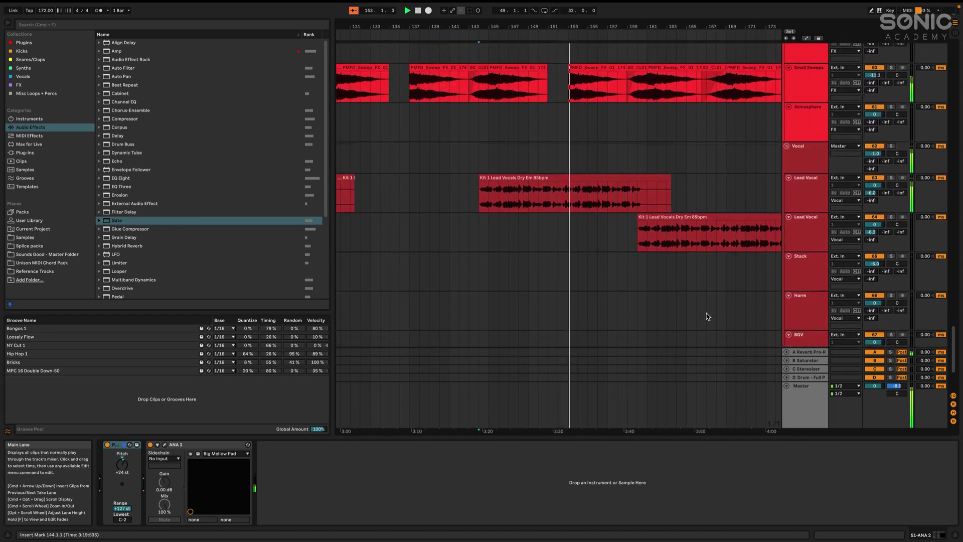
scroll(707, 316, up, 15)
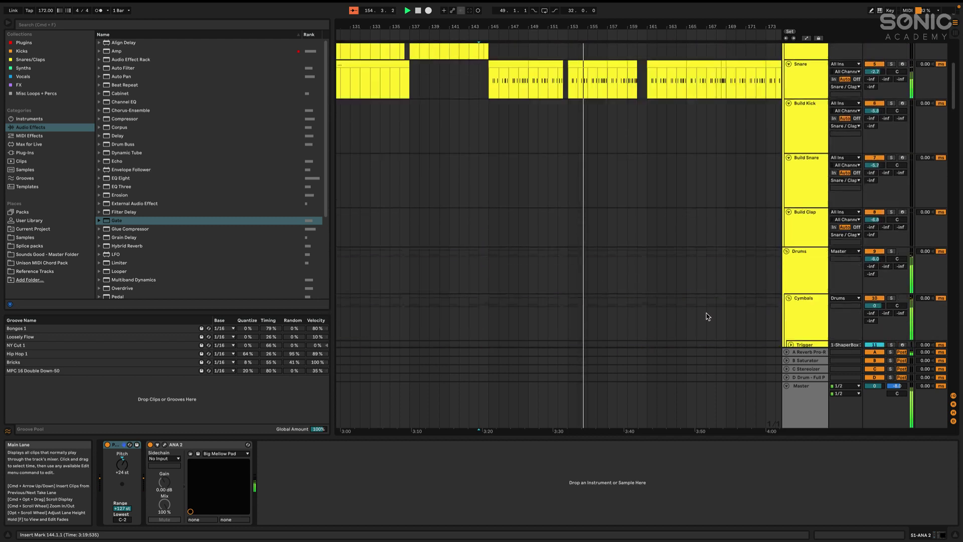
scroll(707, 317, down, 5)
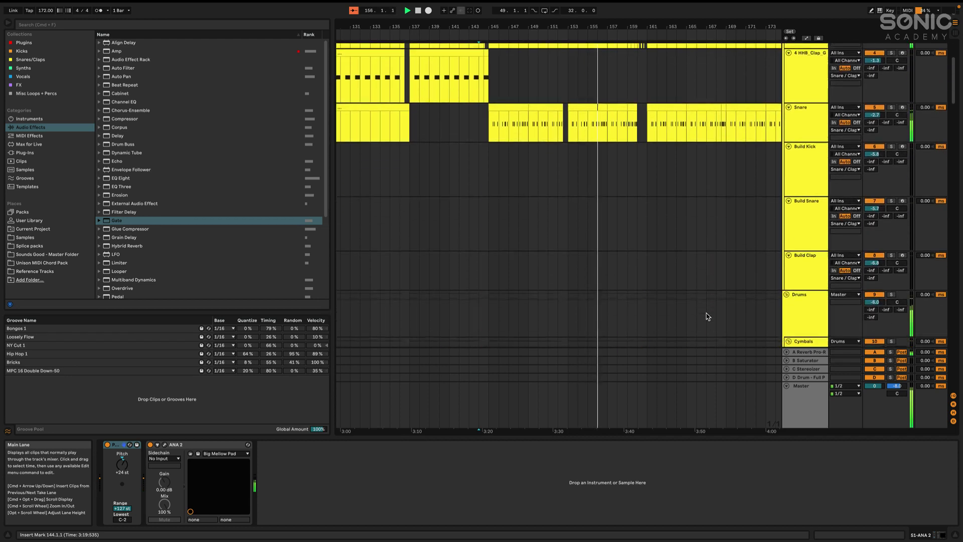
scroll(707, 316, up, 3)
scroll(707, 316, up, 5)
scroll(707, 316, right, 2)
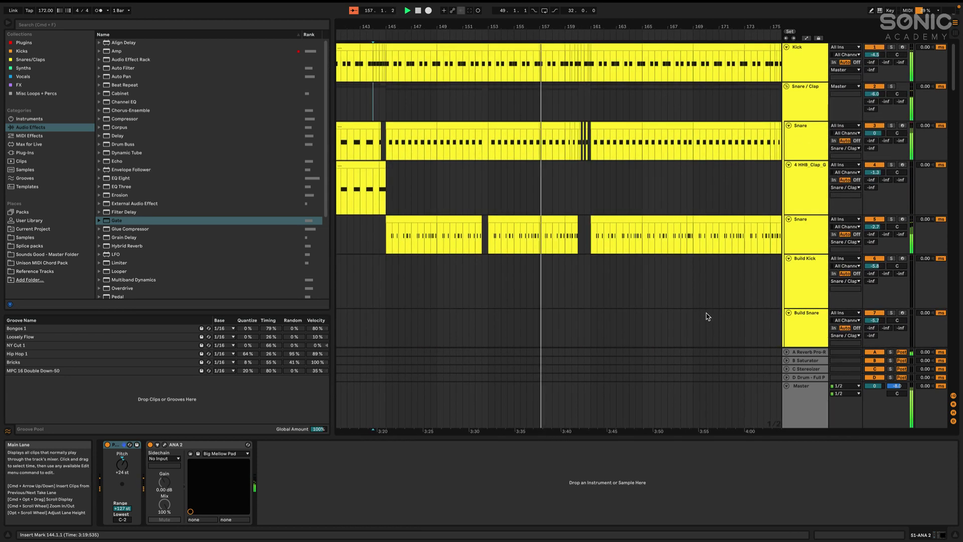
- Select bars 161 to 177 across the drum tracks from the Snare / Clap group through Ride_001
click(585, 102)
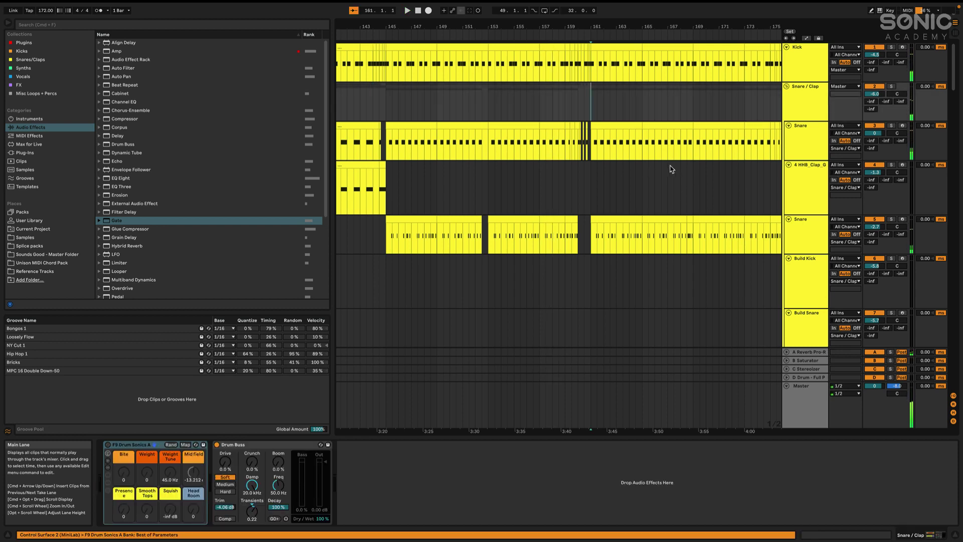
scroll(604, 196, right, 2)
drag(530, 94, 724, 248)
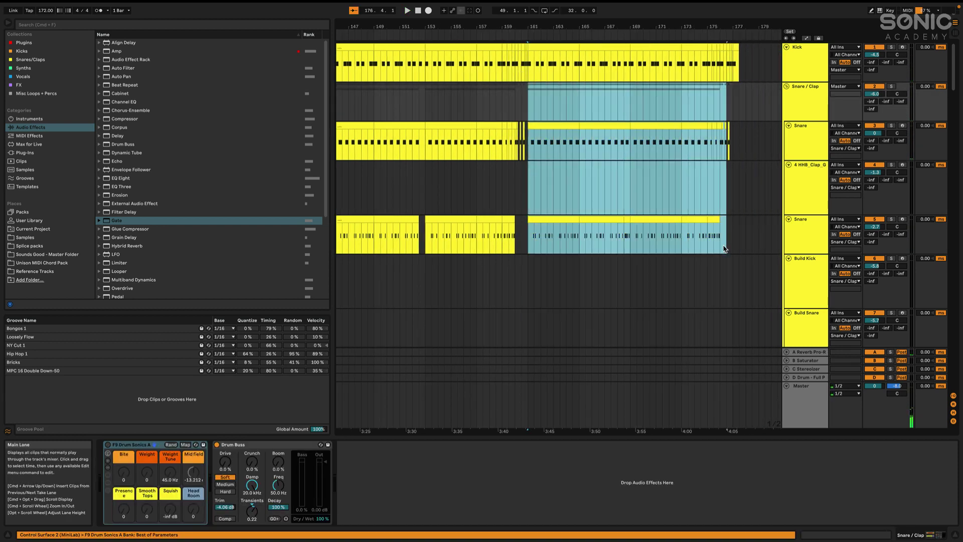
scroll(537, 157, down, 15)
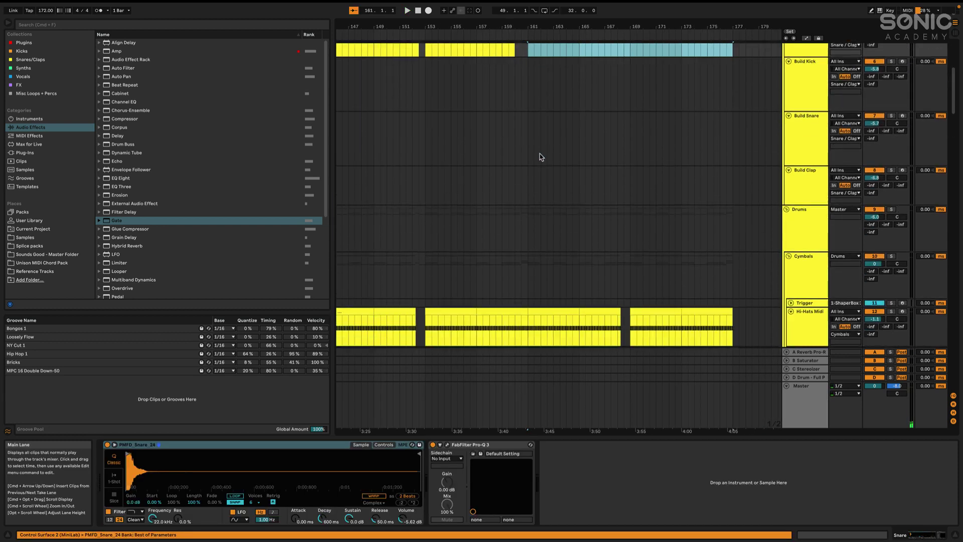
scroll(540, 157, up, 3)
shift+click(526, 219)
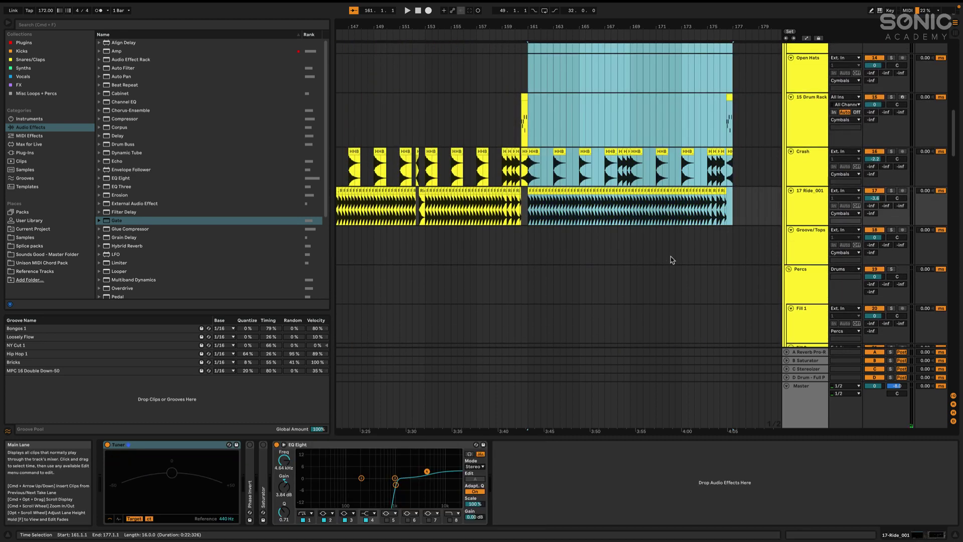
scroll(853, 77, up, 13)
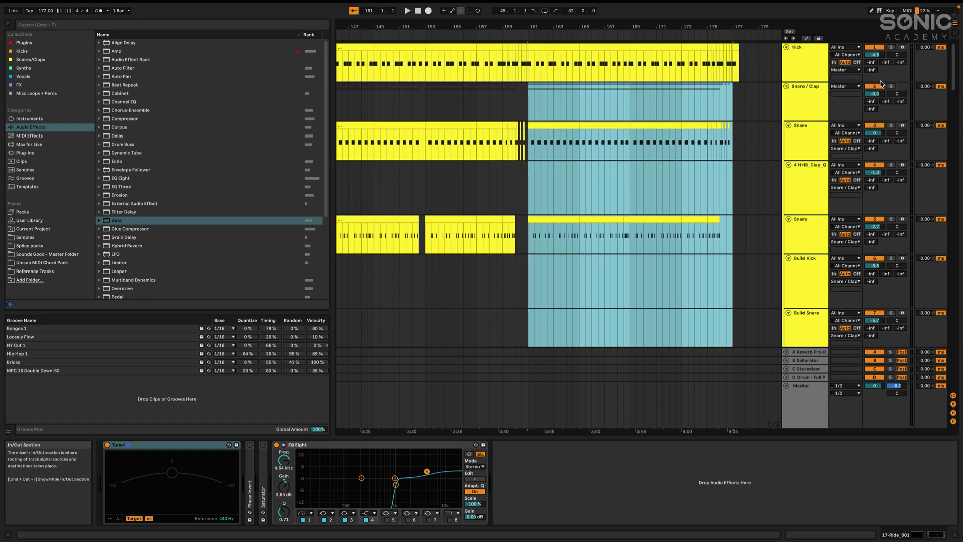
- Solo the Kick track with the Snare / Clap and Drums groups and audition the drums from bar 161
click(892, 47)
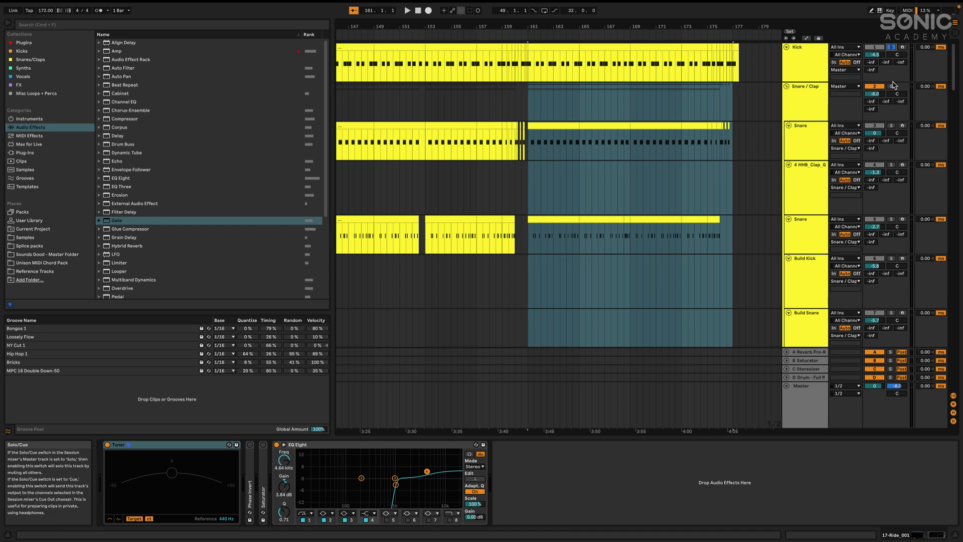
scroll(887, 129, down, 10)
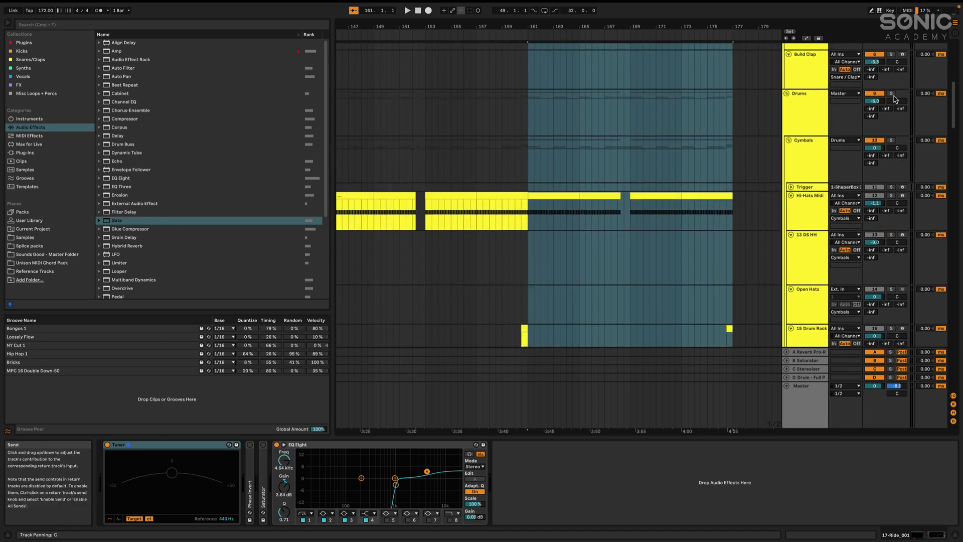
key(space)
scroll(544, 121, down, 5)
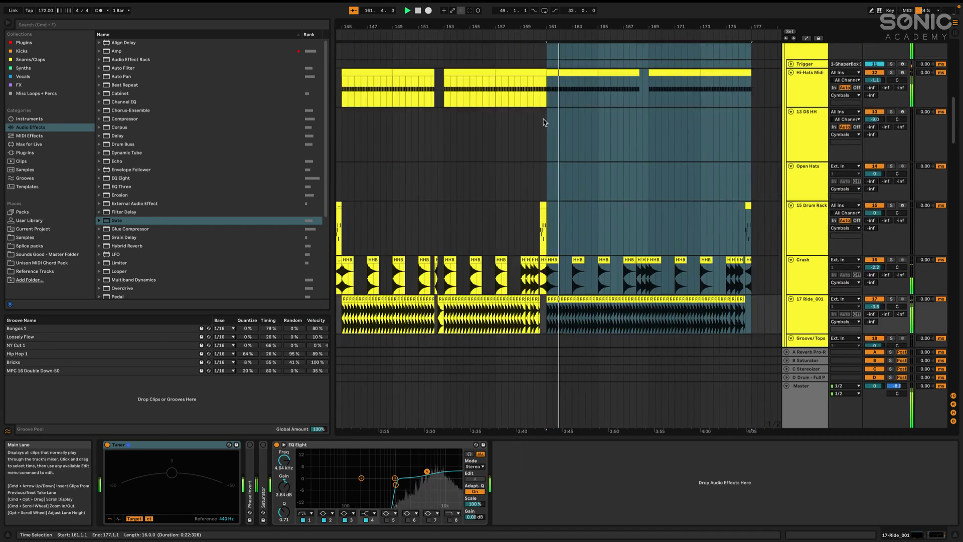
scroll(544, 123, down, 3)
scroll(545, 122, up, 12)
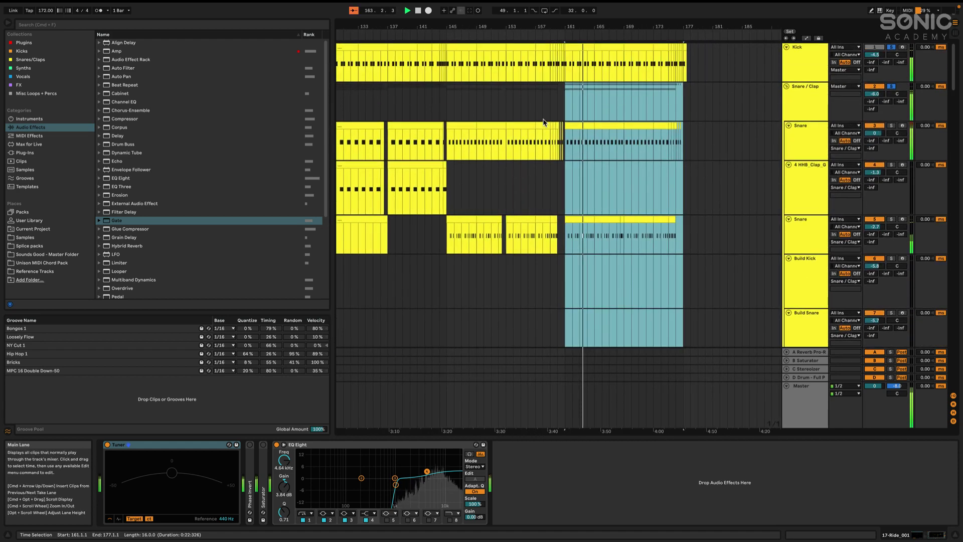
scroll(545, 122, down, 2)
scroll(545, 123, up, 6)
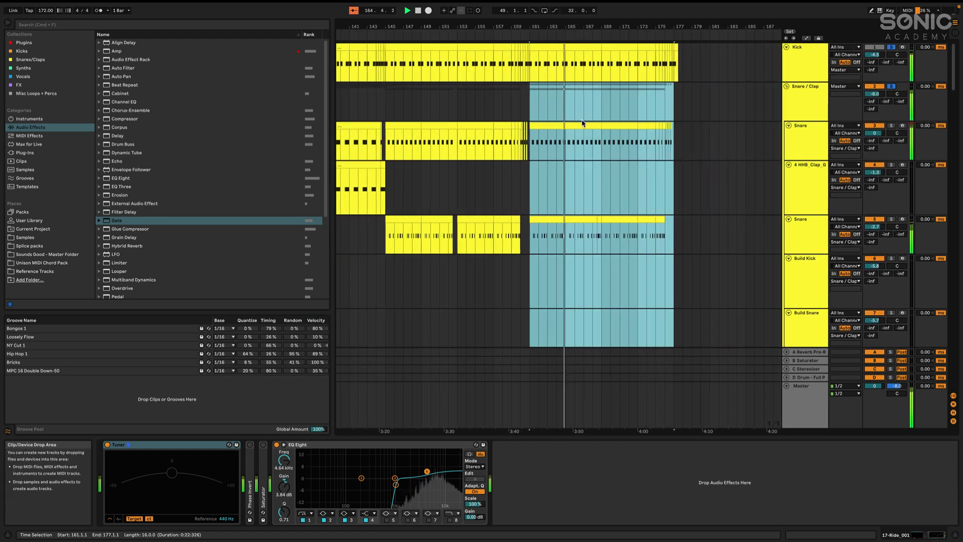
scroll(581, 123, down, 1)
scroll(582, 123, down, 5)
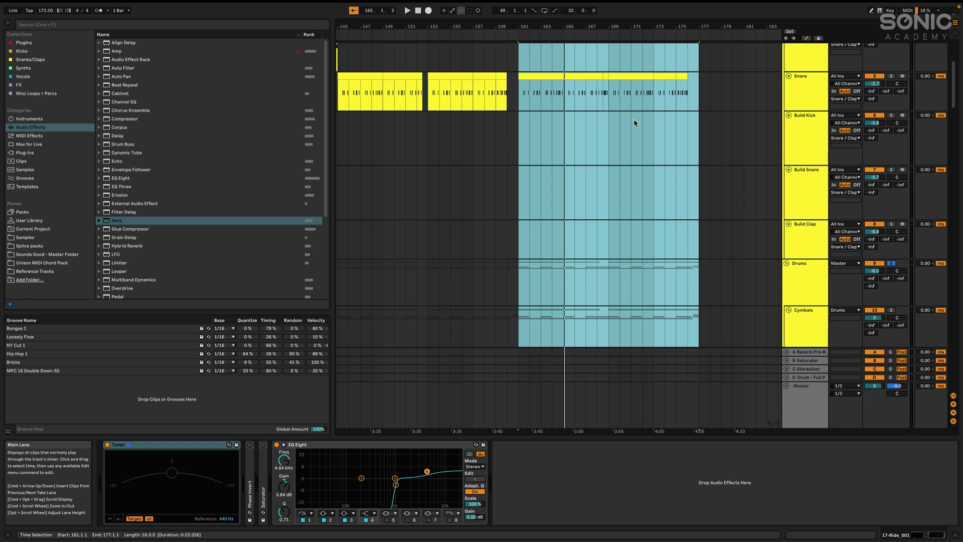
- Look over the whole arrangement from the drums through the synth, FX and vocal tracks, comparing bars 161 to 177 with the earlier sections
scroll(633, 121, up, 6)
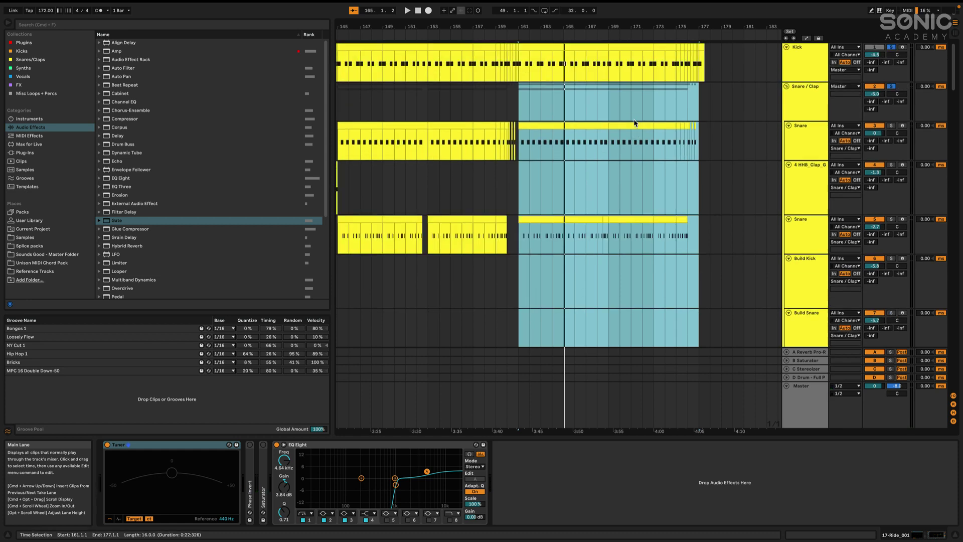
scroll(634, 122, down, 15)
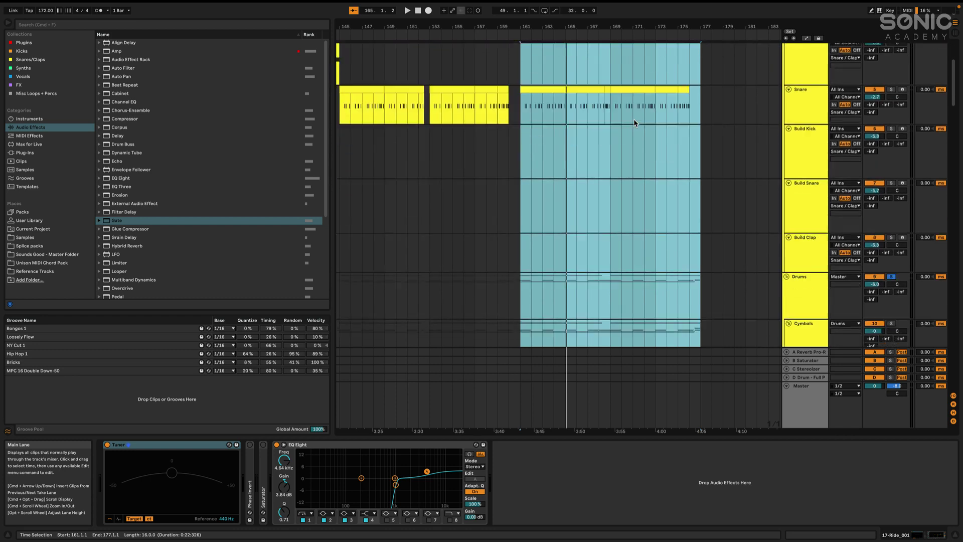
scroll(634, 122, down, 10)
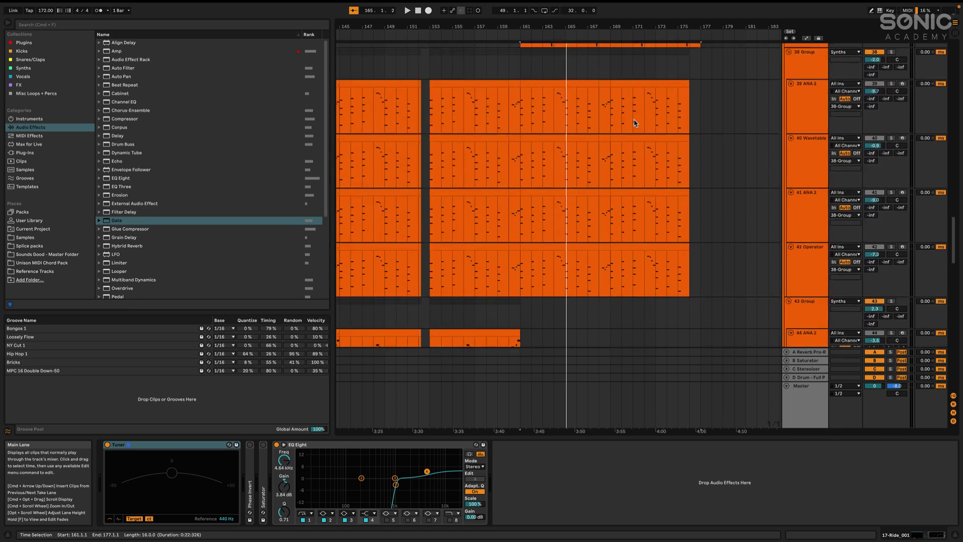
scroll(634, 123, down, 5)
scroll(634, 123, down, 5)
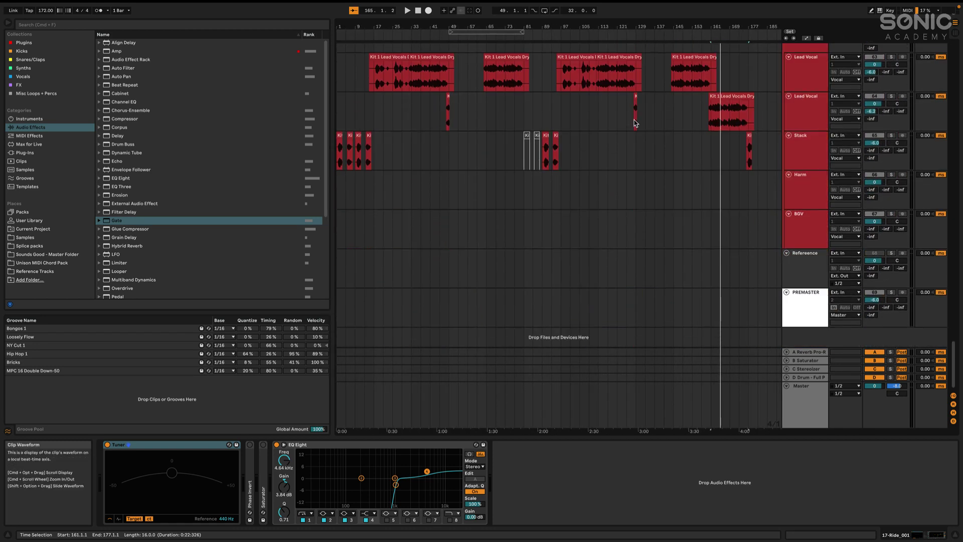
scroll(634, 123, up, 6)
scroll(634, 123, up, 12)
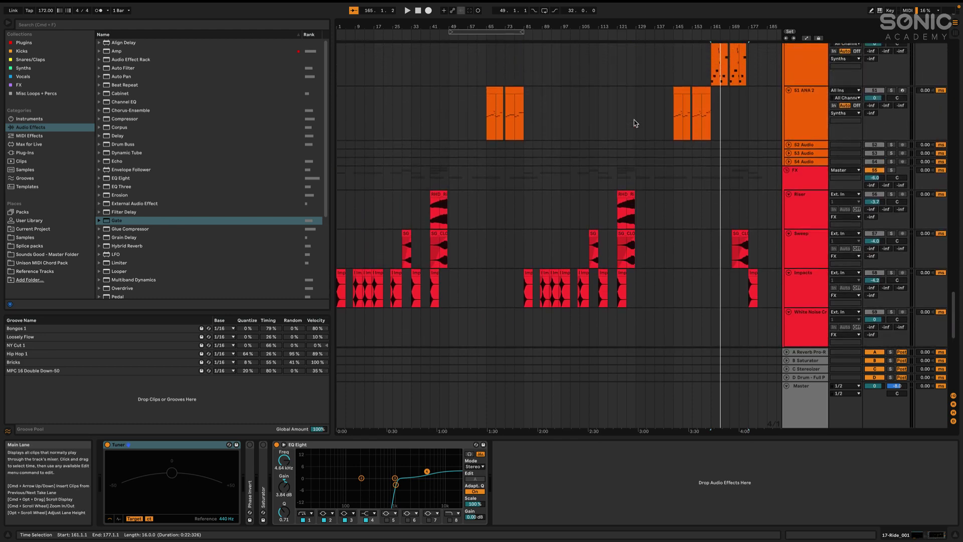
scroll(632, 119, up, 15)
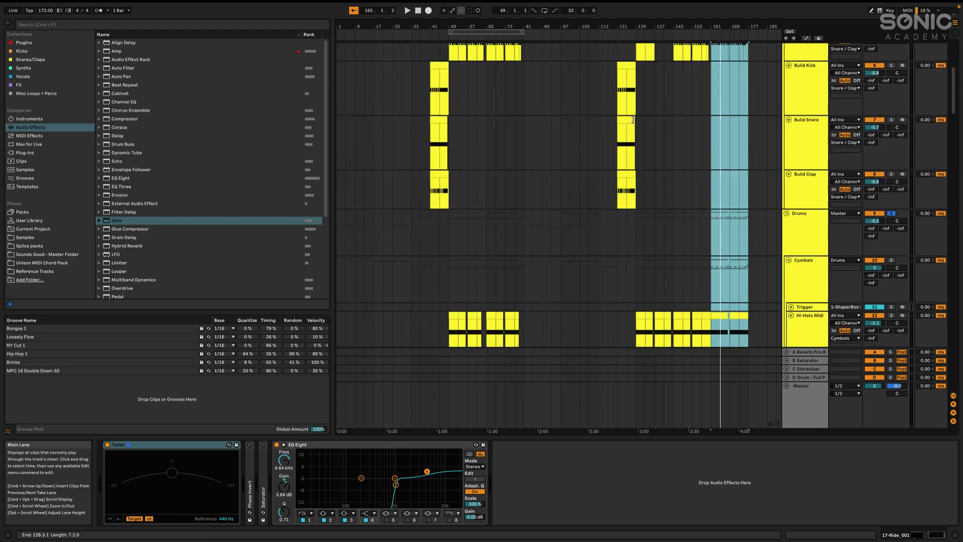